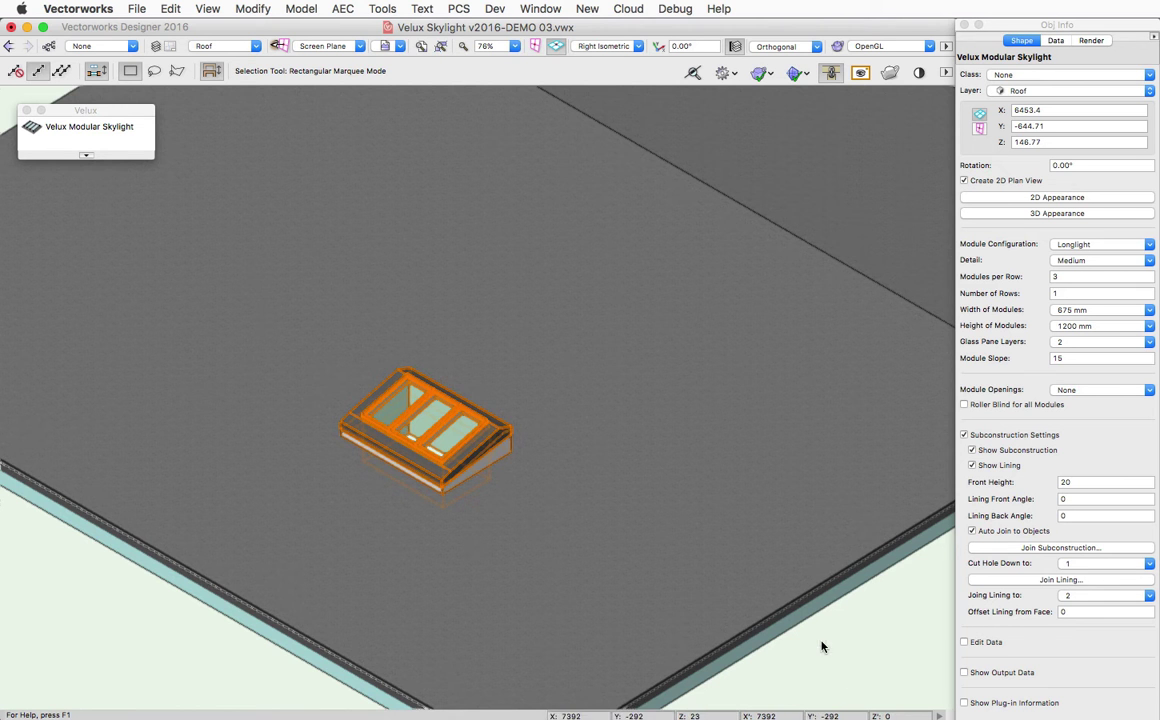
- In the Right view, move the skylight farther up the sloping roof
key(6)
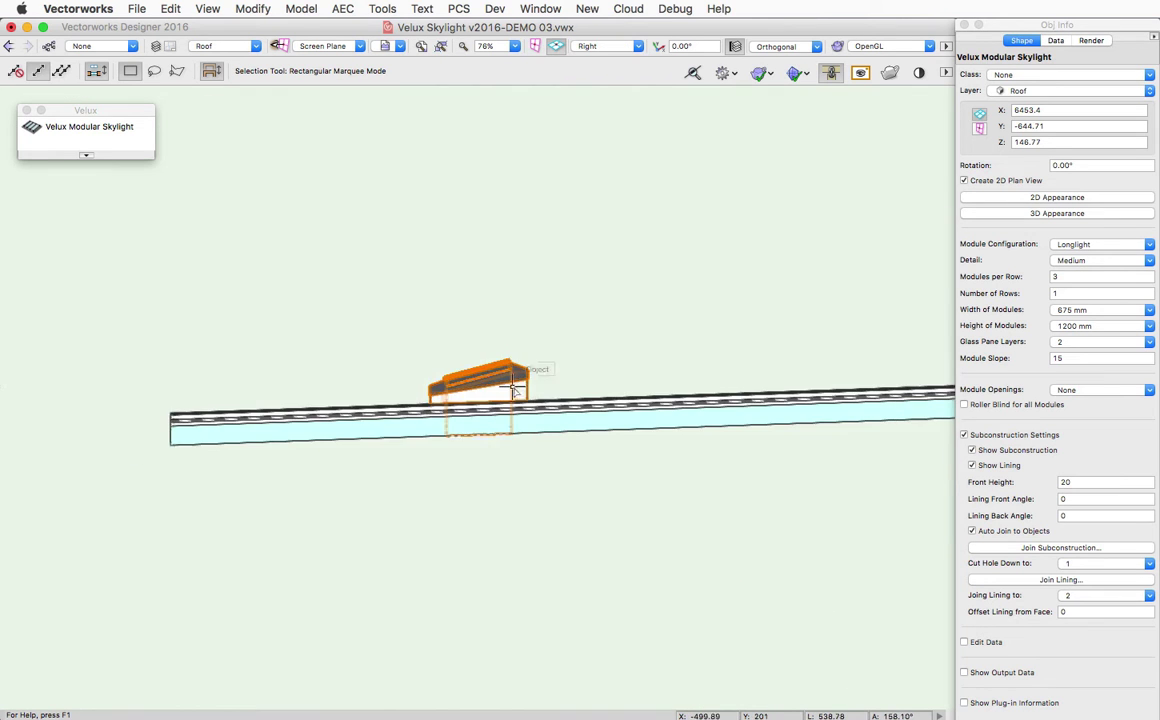
scroll(534, 375, up, 5)
scroll(510, 390, down, 3)
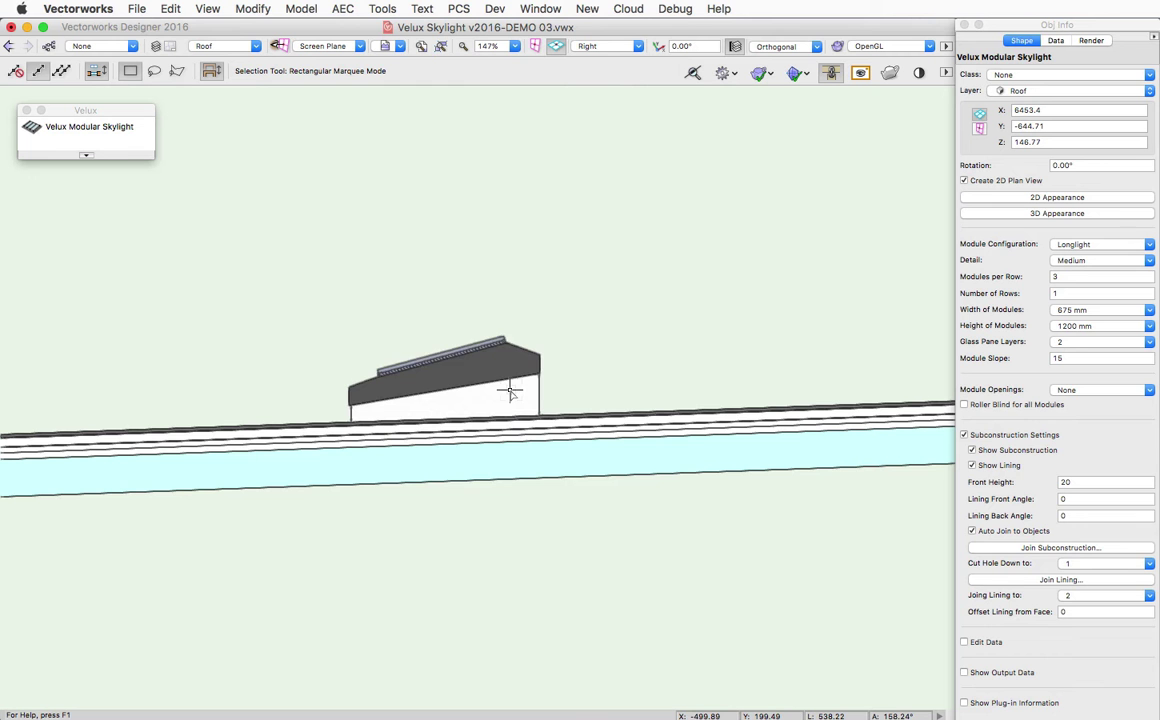
drag(466, 350, 726, 268)
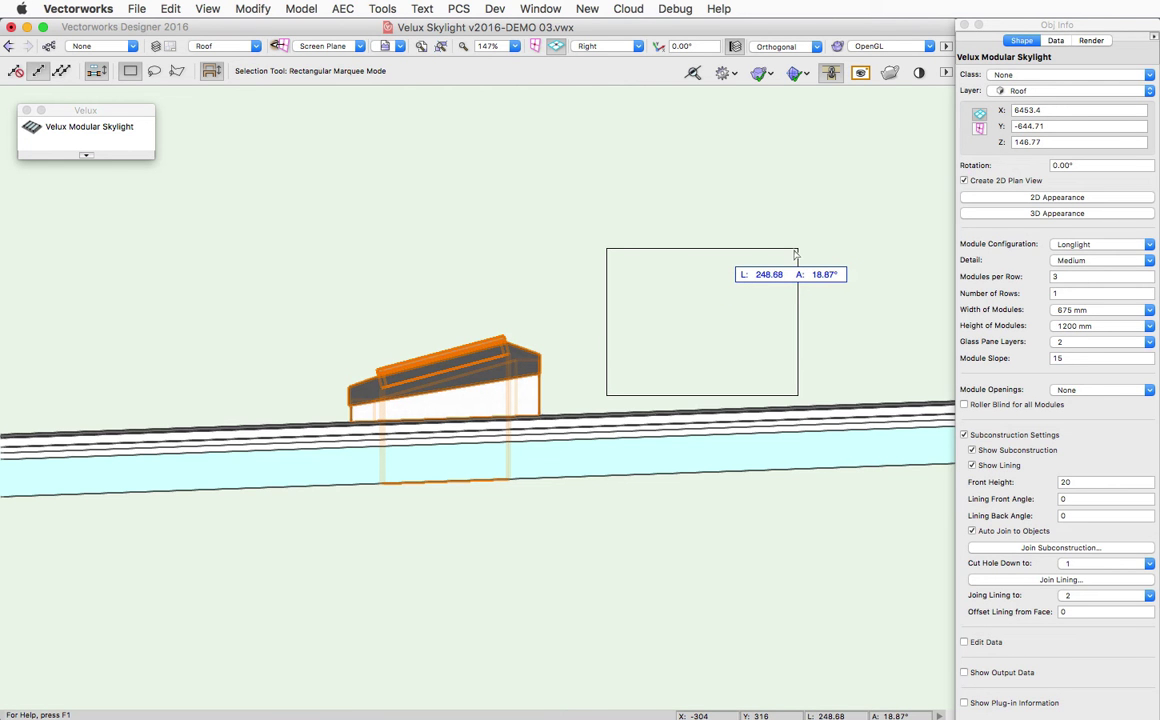
drag(876, 245, 876, 245)
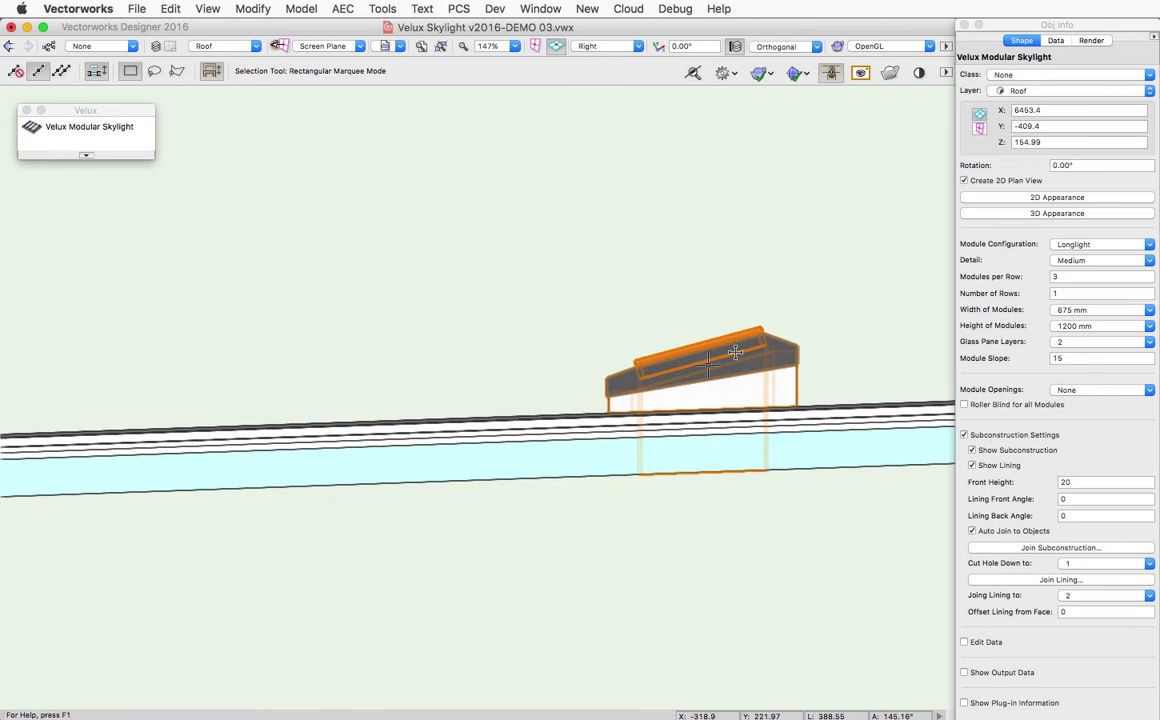
- Move the skylight still higher along the roof slope
scroll(484, 513, down, 6)
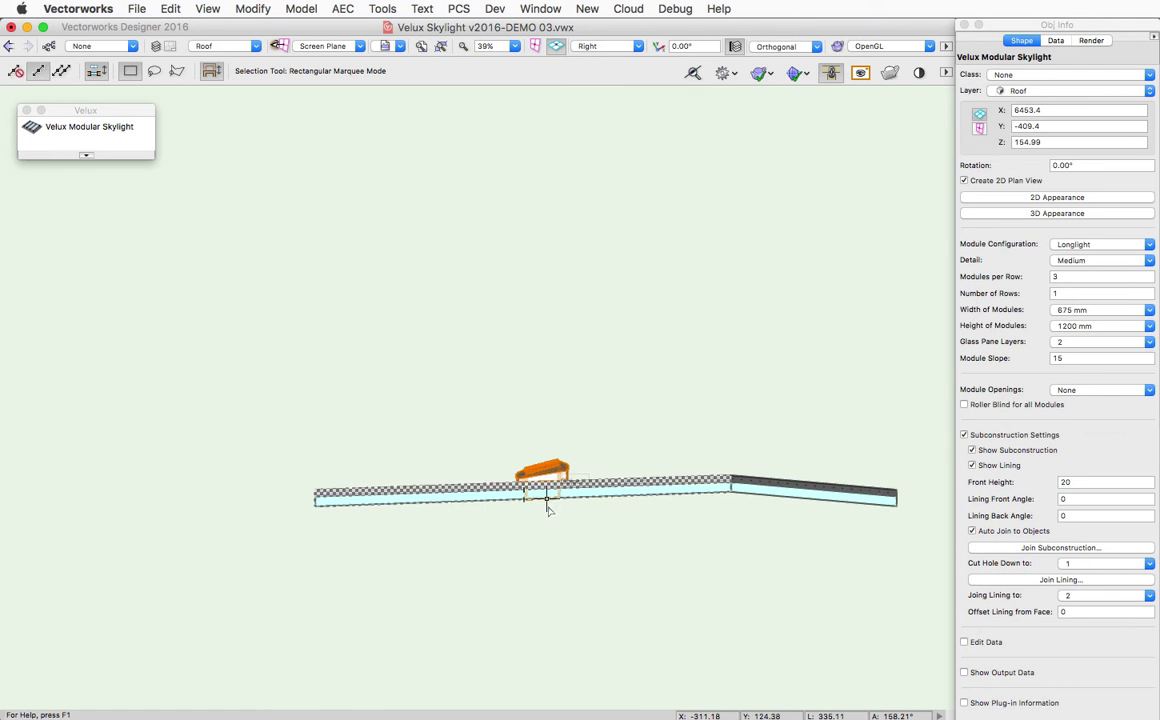
scroll(570, 520, up, 6)
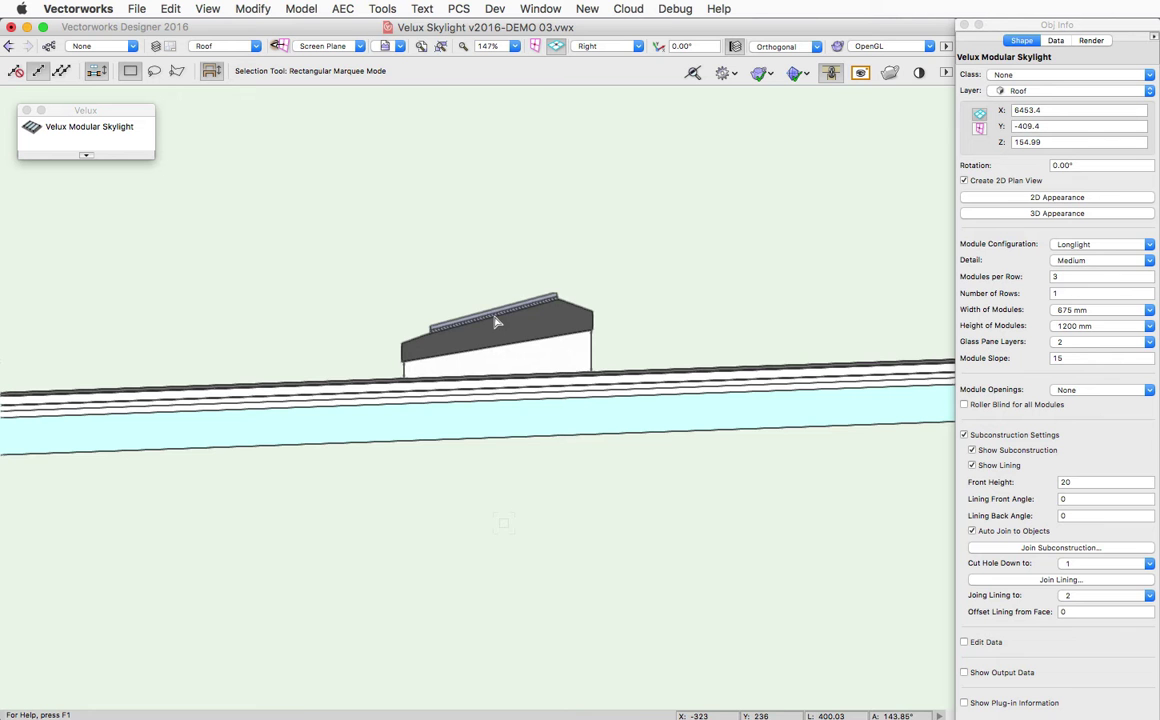
drag(494, 314, 805, 257)
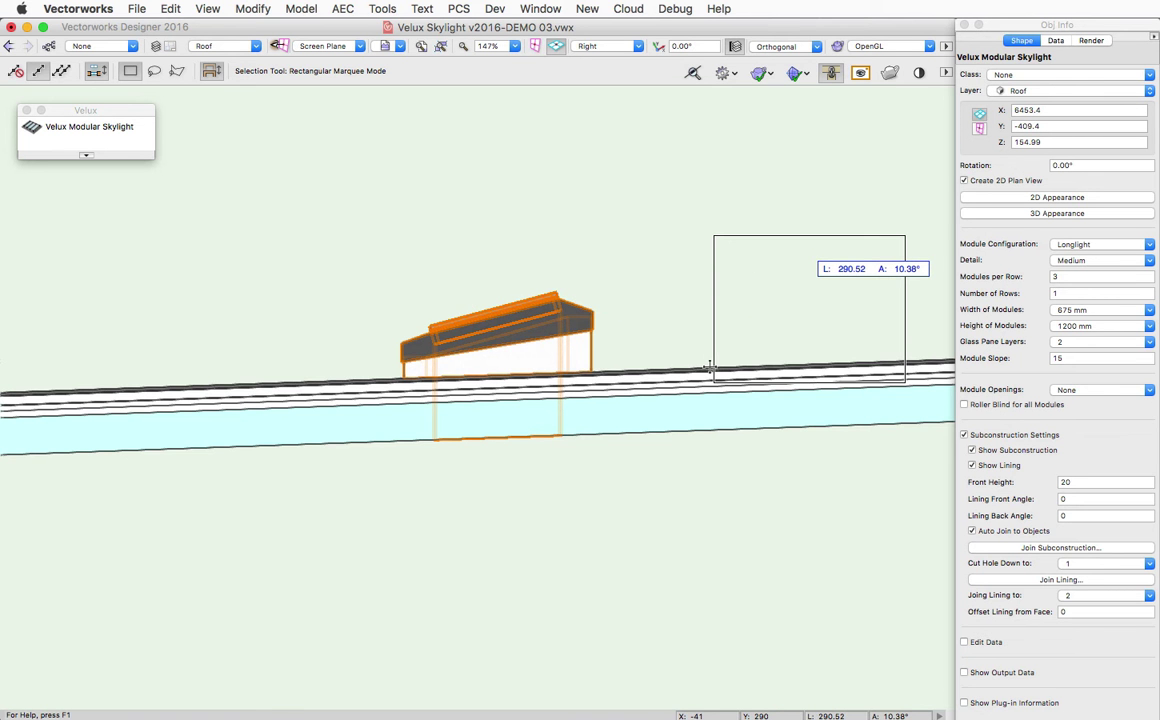
drag(710, 368, 712, 370)
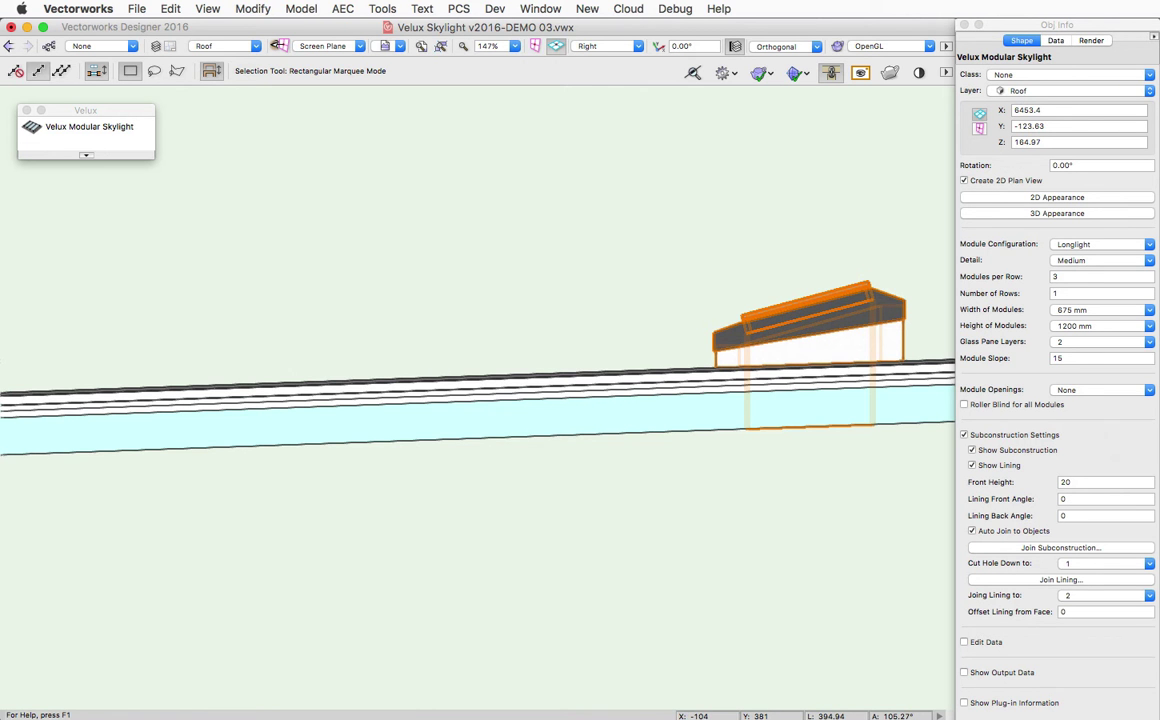
- Orbit with Flyover to look down on the skylight, then return to the Right view
key(shift+c)
drag(733, 528, 665, 497)
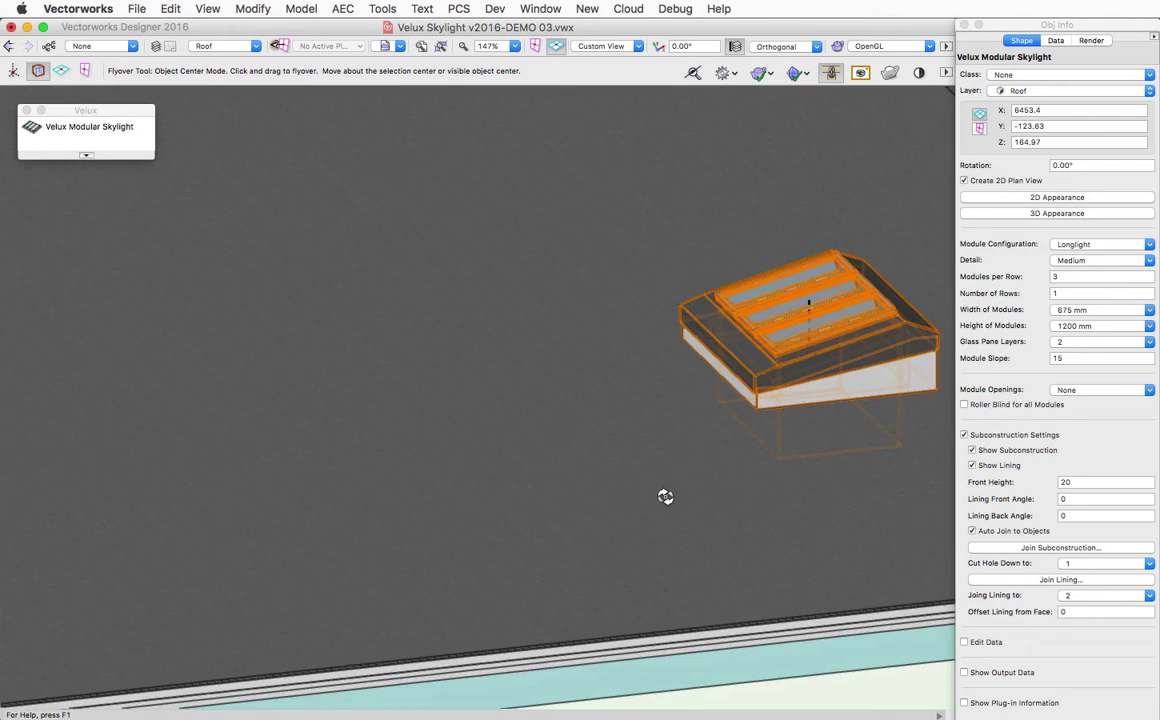
scroll(490, 420, down, 3)
key(KP_6)
- Select the skylight and drop it onto the roof ridge at Y 236.42, Z 177.54
key(x)
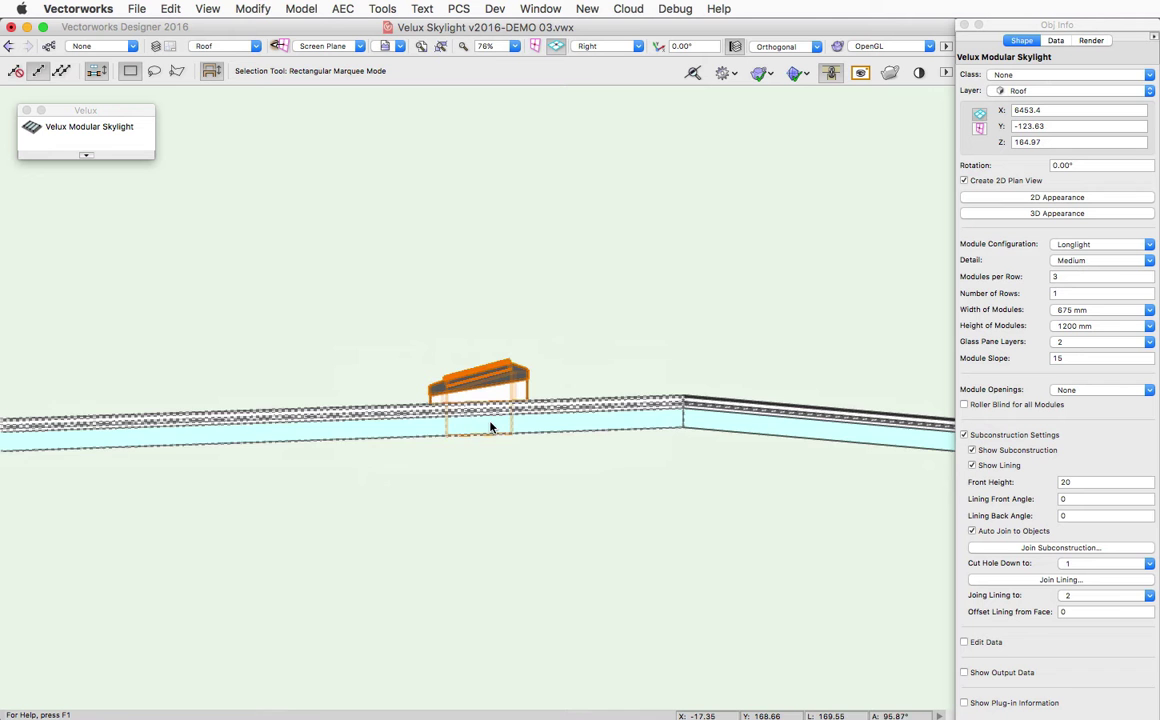
scroll(533, 382, up, 3)
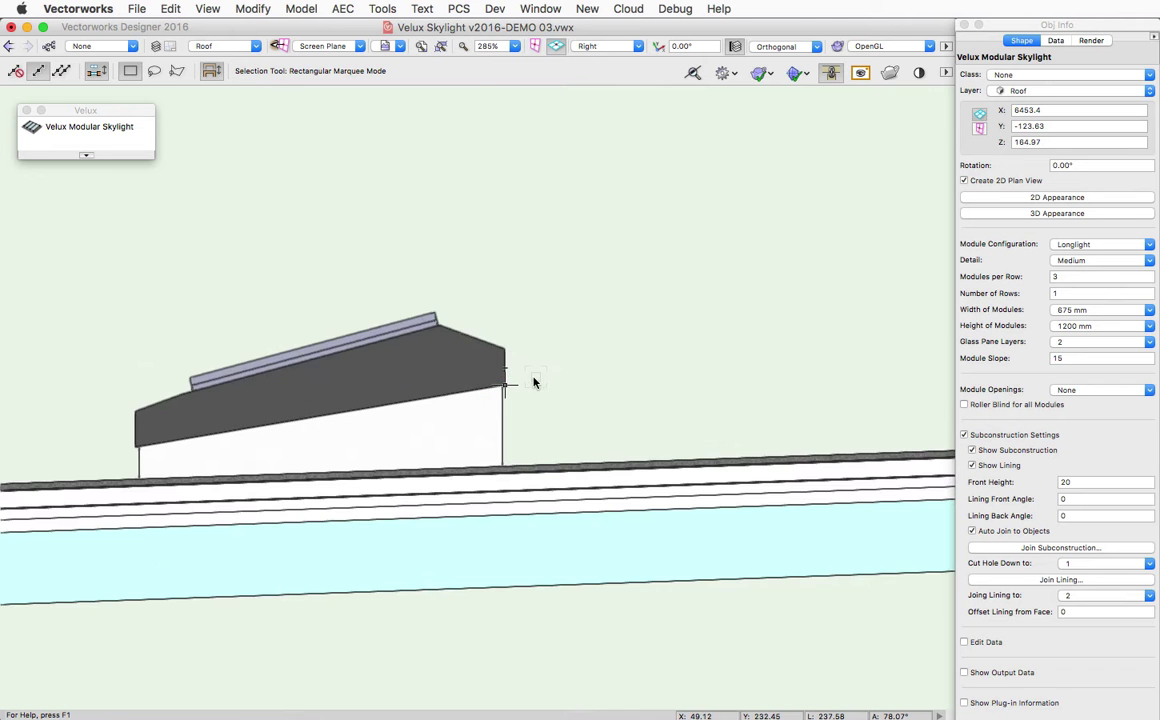
click(388, 336)
scroll(283, 350, down, 2)
drag(390, 357, 671, 334)
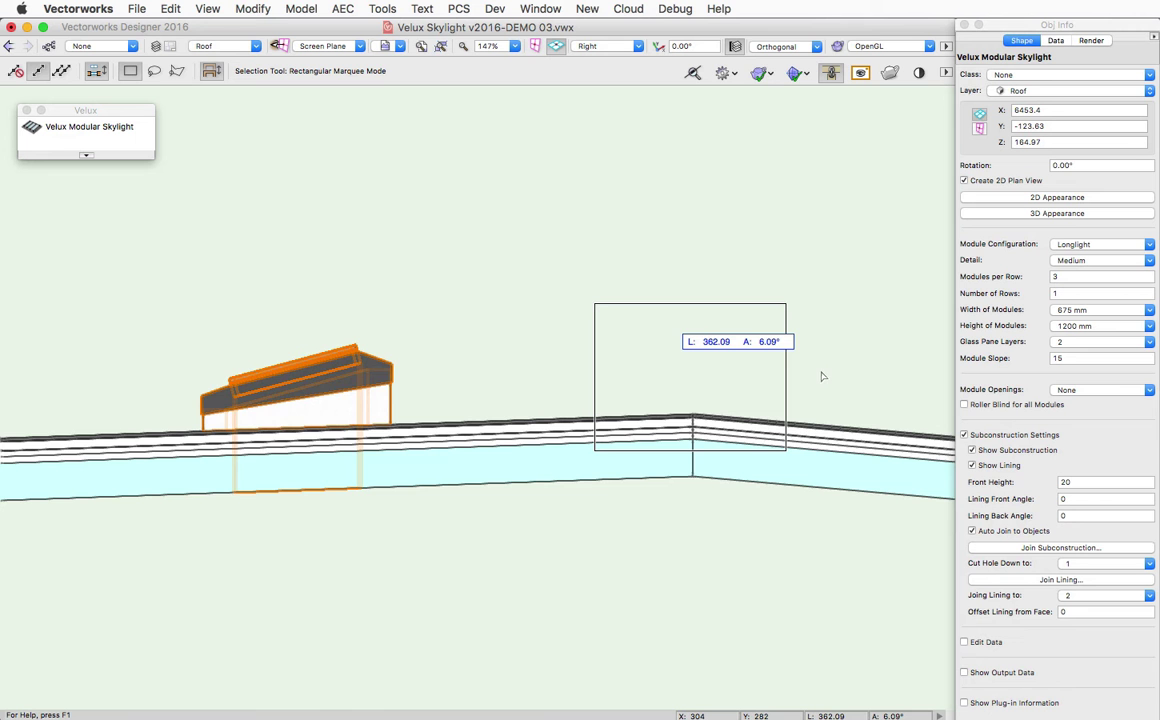
drag(679, 413, 680, 415)
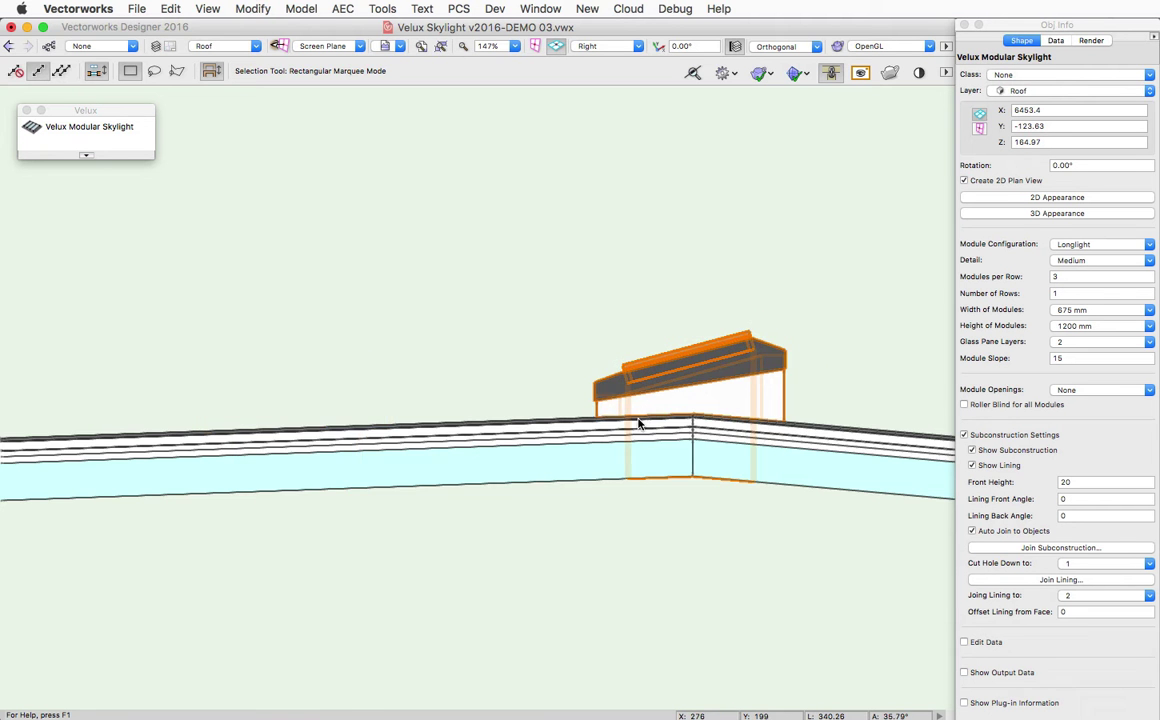
- Orbit to inspect the skylight, then return to the Right view zoomed to fit
scroll(692, 416, up, 2)
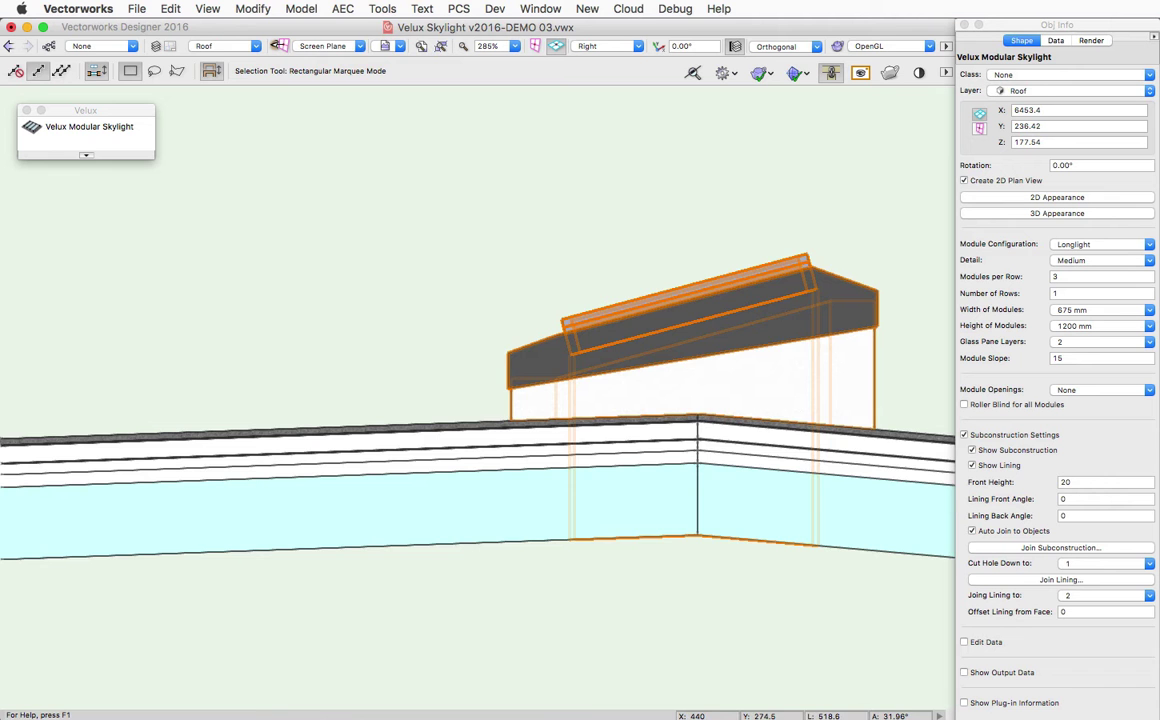
ctrl+middle_drag(668, 362, 672, 405)
key(ctrl+z)
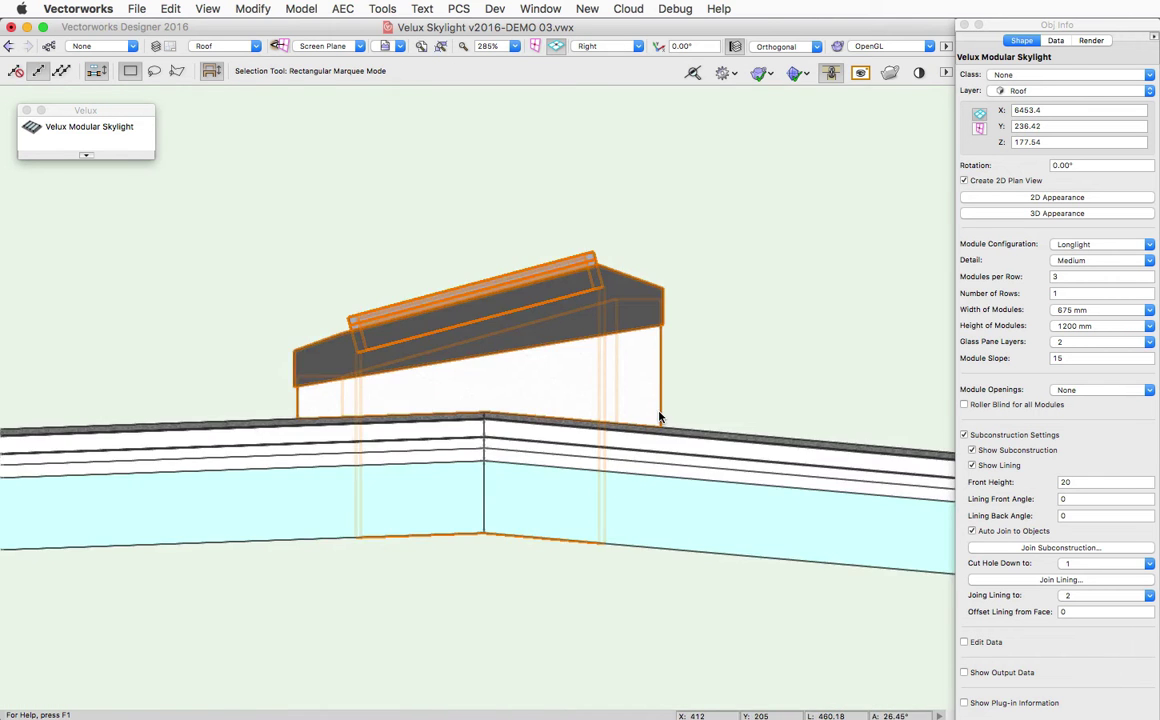
key(super+6)
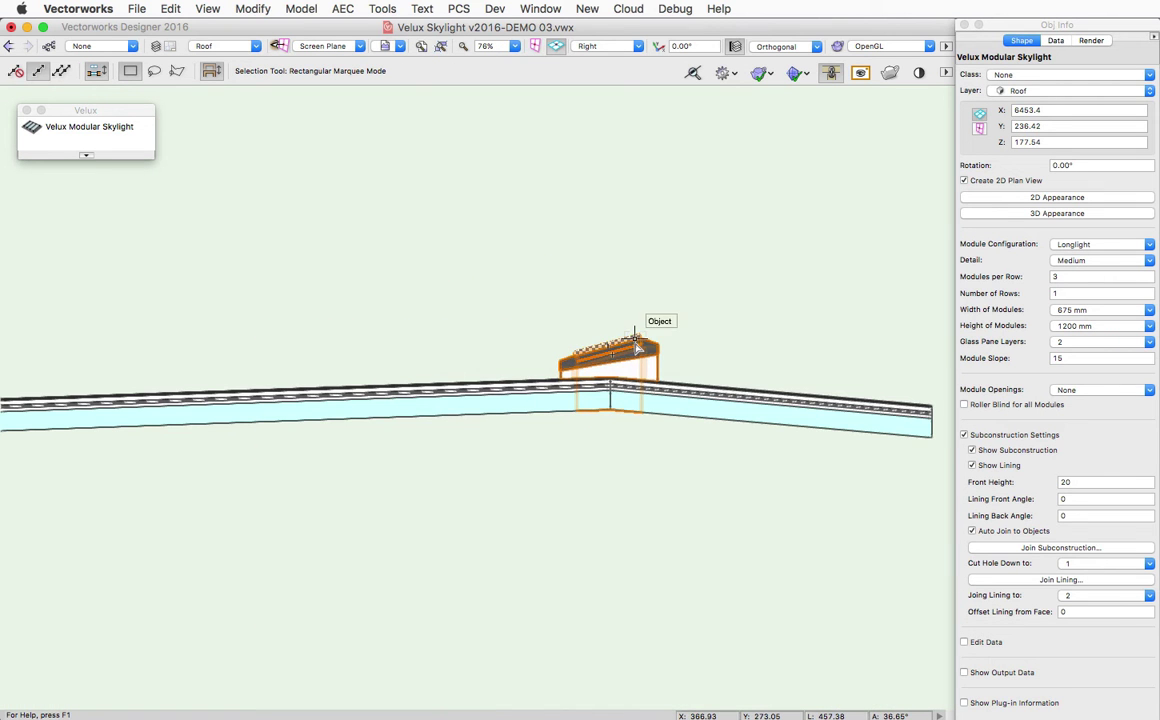
- Move the skylight onto the right roof slope and then past the roof's end
drag(636, 342, 858, 358)
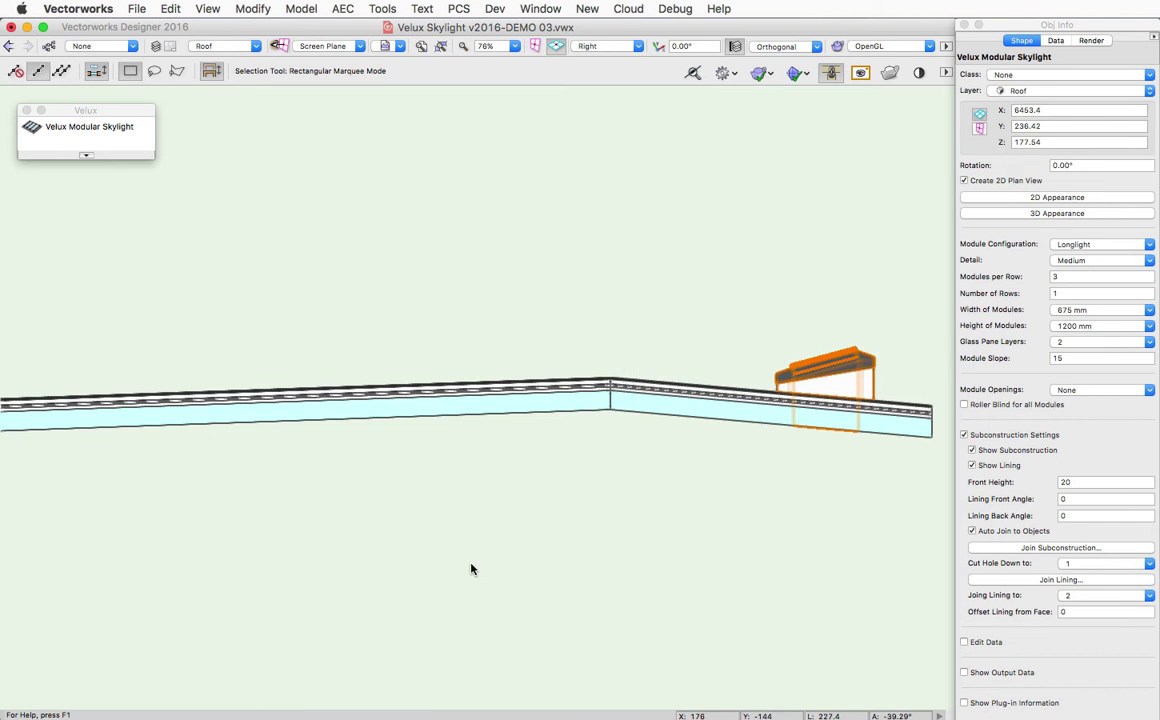
scroll(647, 507, down, 2)
scroll(660, 440, up, 4)
drag(553, 388, 845, 384)
drag(918, 278, 918, 278)
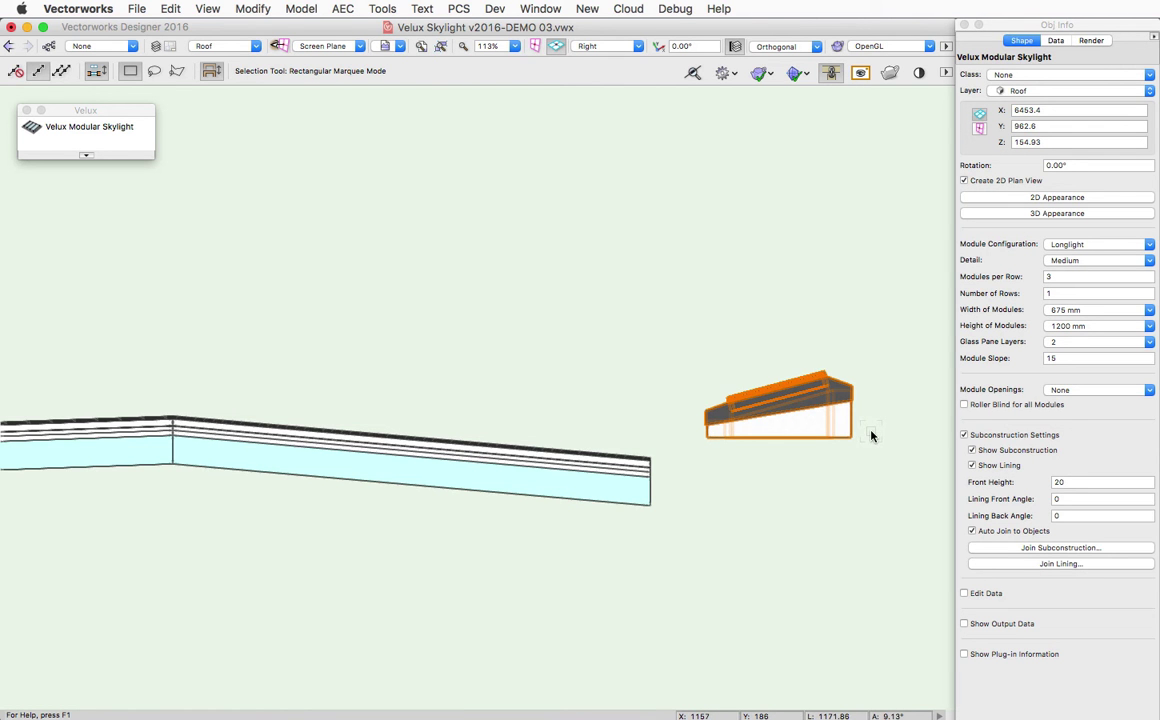
- Bring the skylight back and settle it on the left slope at Y -366.63, Z 156.48
drag(796, 392, 540, 384)
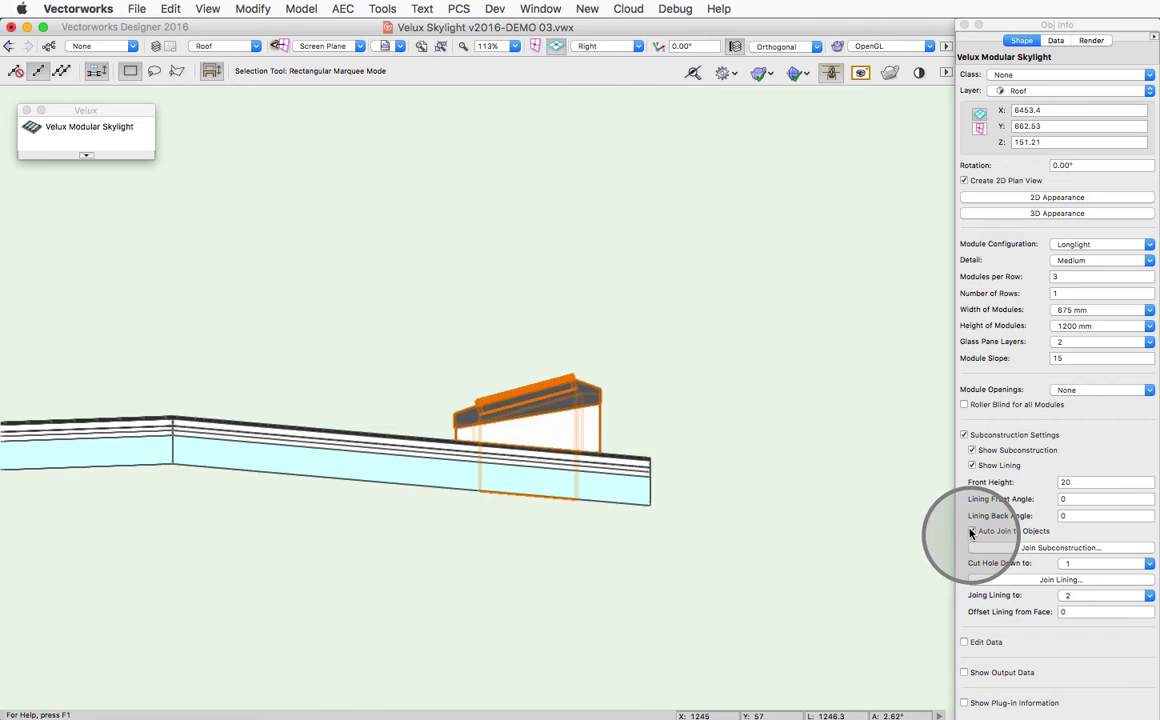
scroll(834, 425, down, 3)
drag(678, 411, 231, 384)
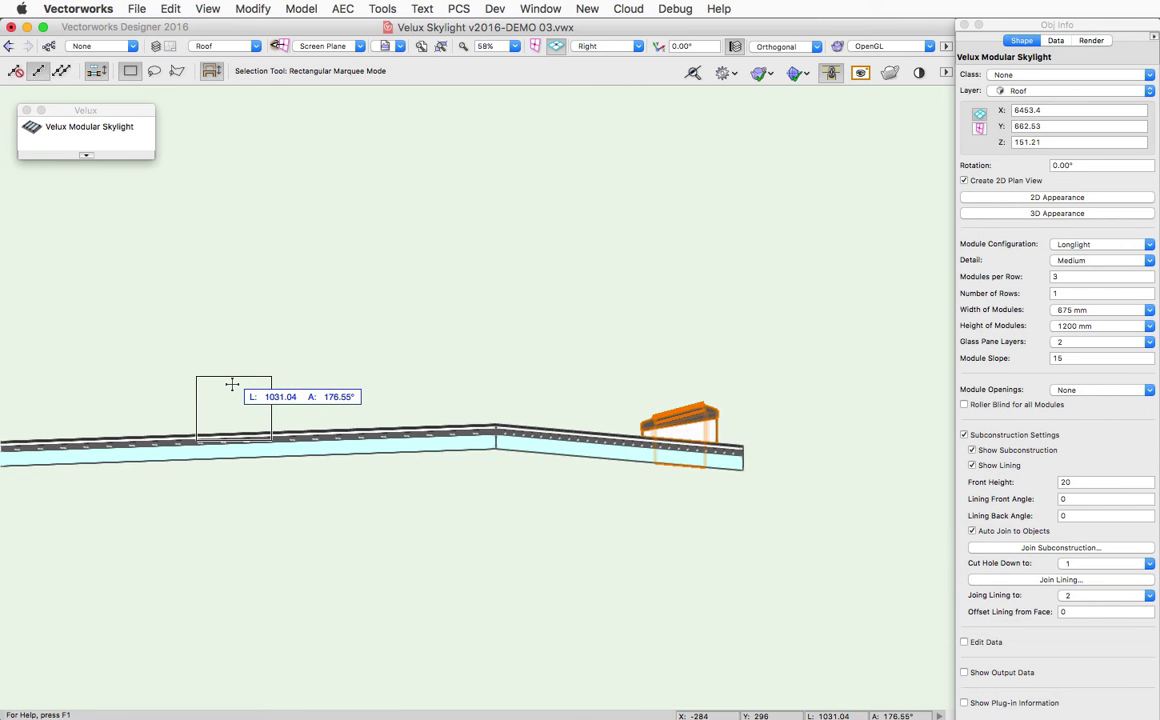
drag(108, 390, 135, 401)
- Zoom in and render in Wireframe, keeping the skylight's Cut Hole Down at 1
scroll(150, 404, up, 6)
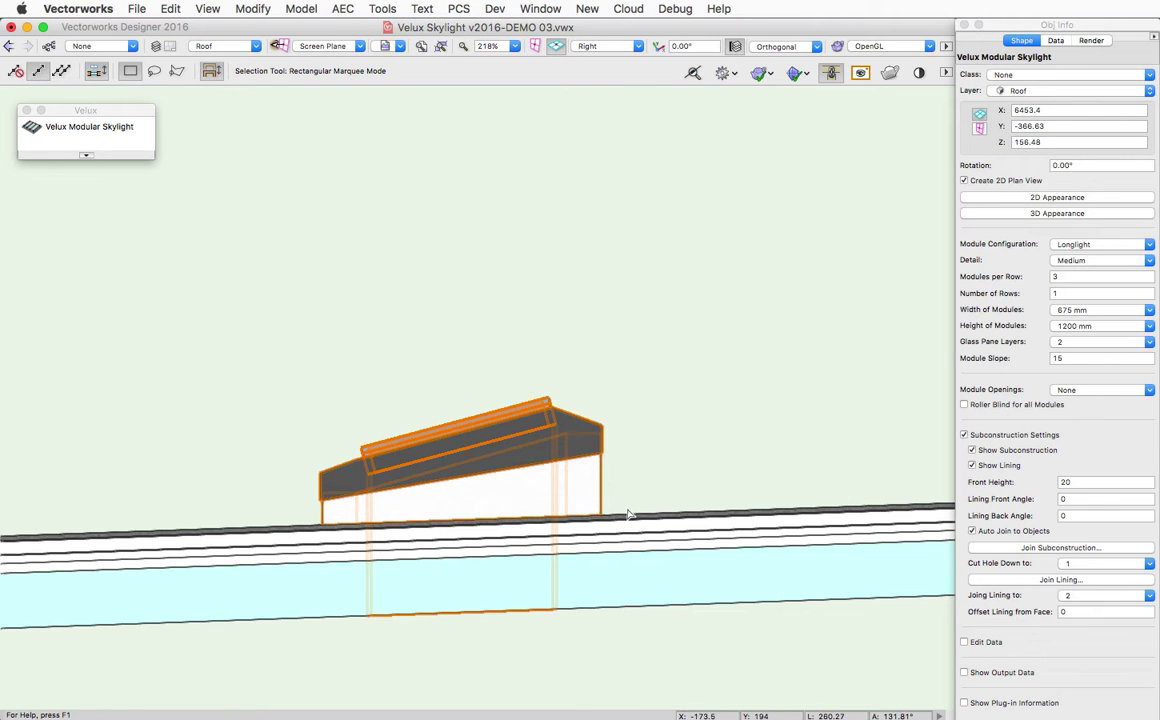
scroll(395, 652, up, 3)
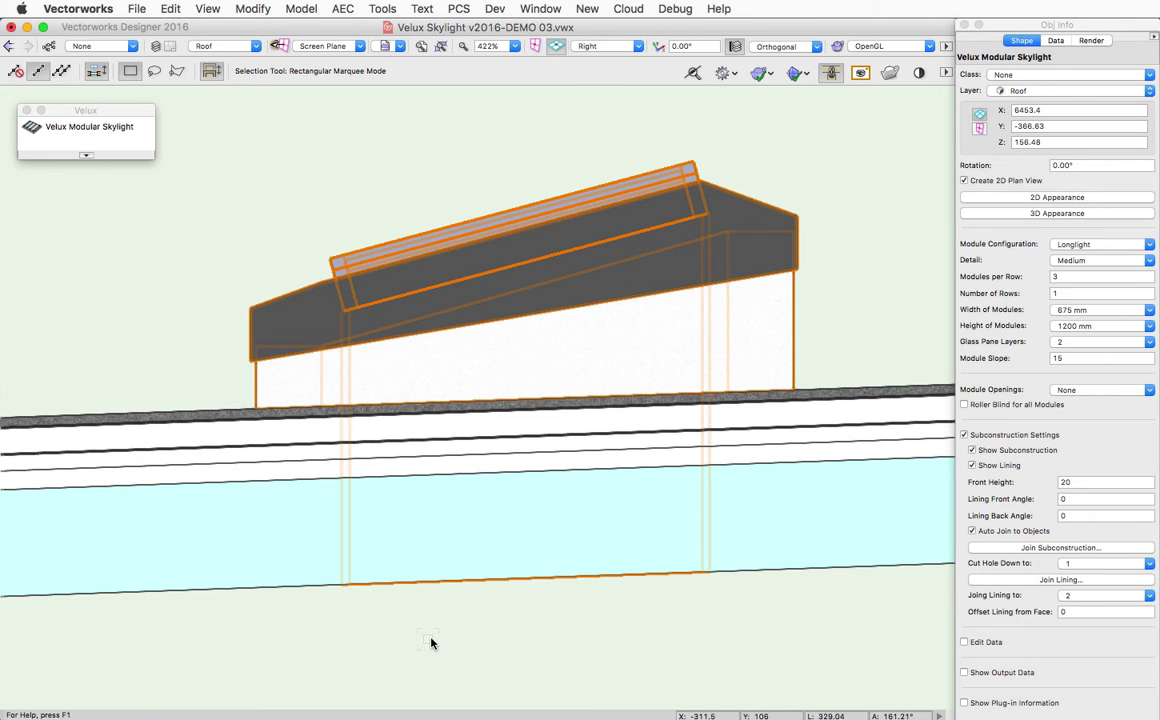
click(872, 46)
click(881, 60)
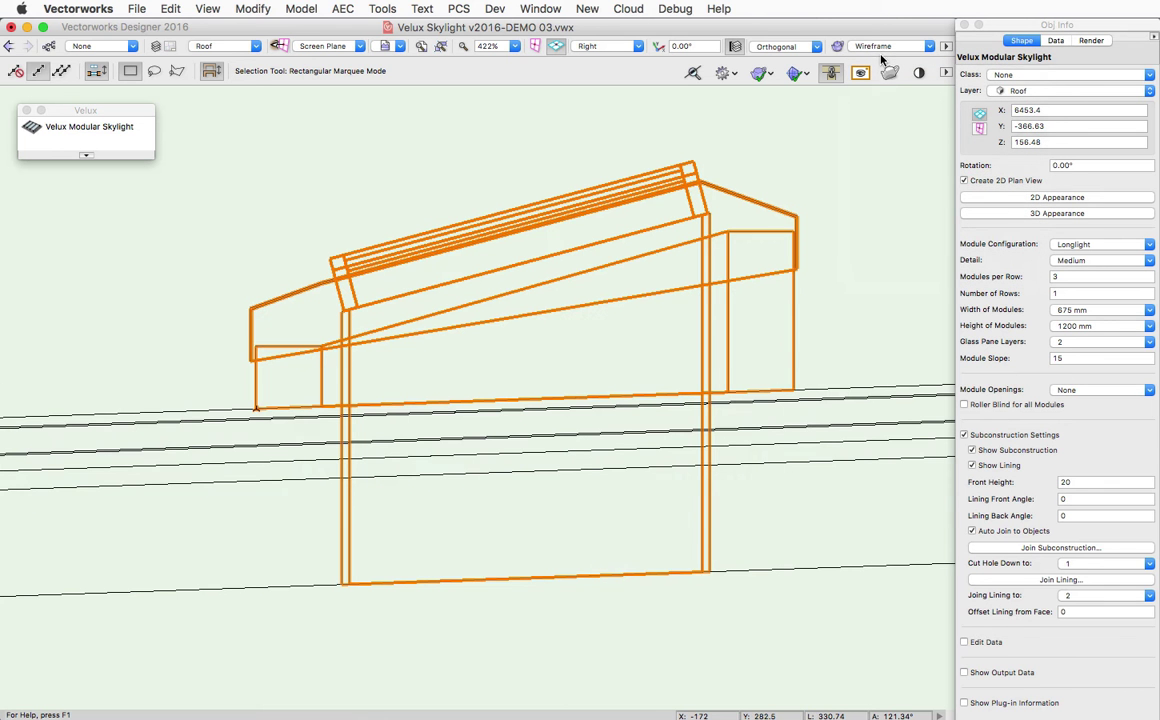
click(1075, 566)
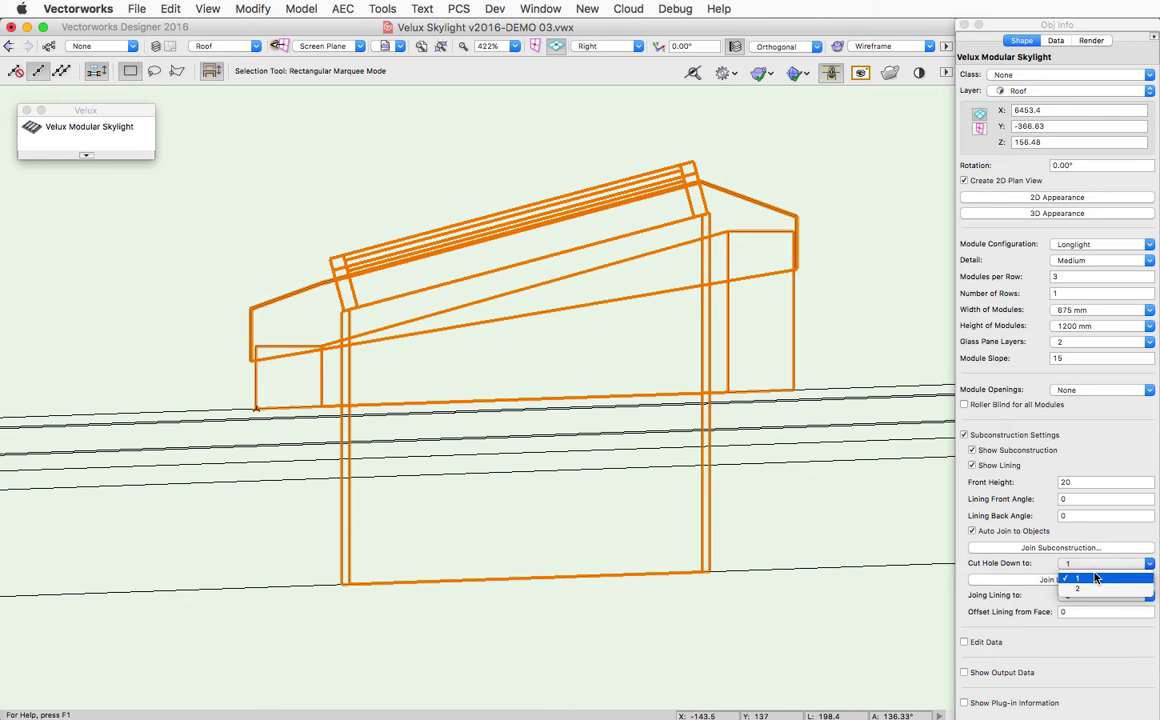
click(1040, 520)
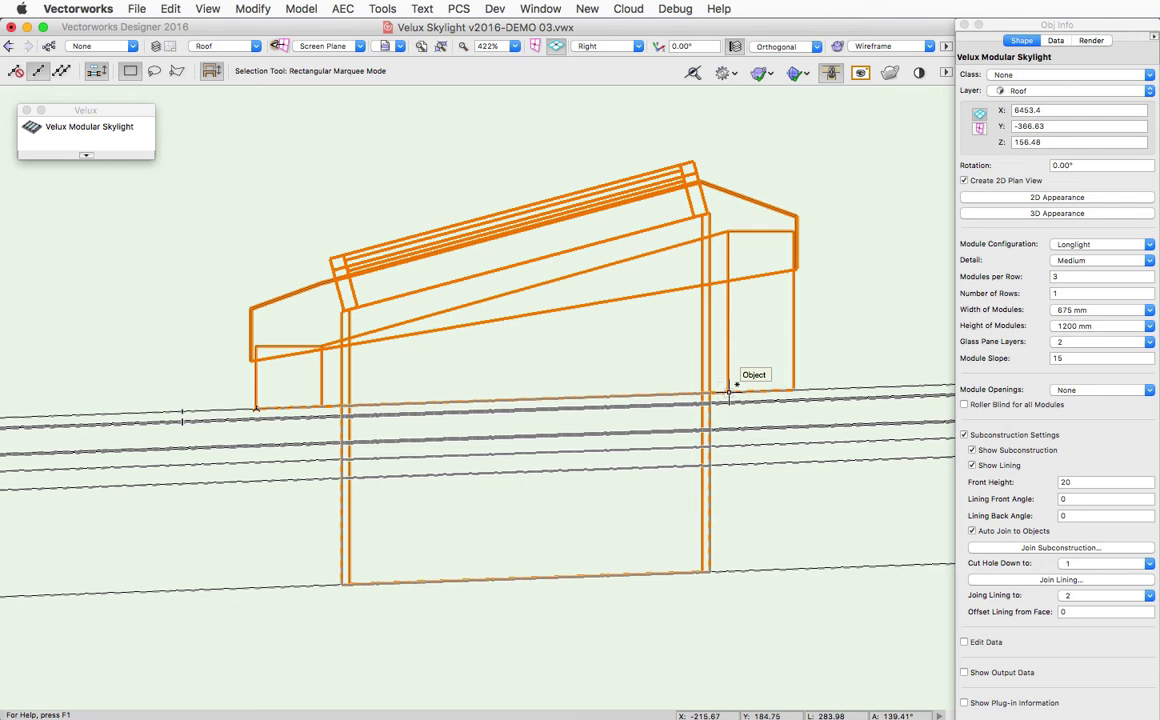
click(1090, 563)
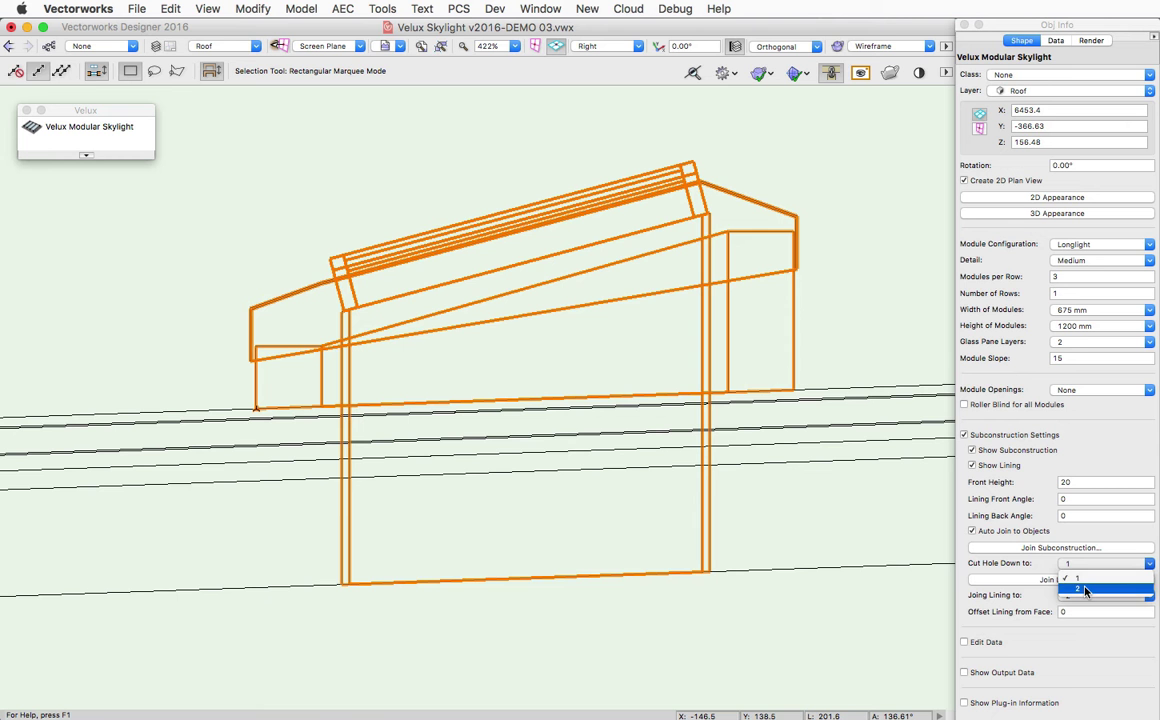
click(735, 427)
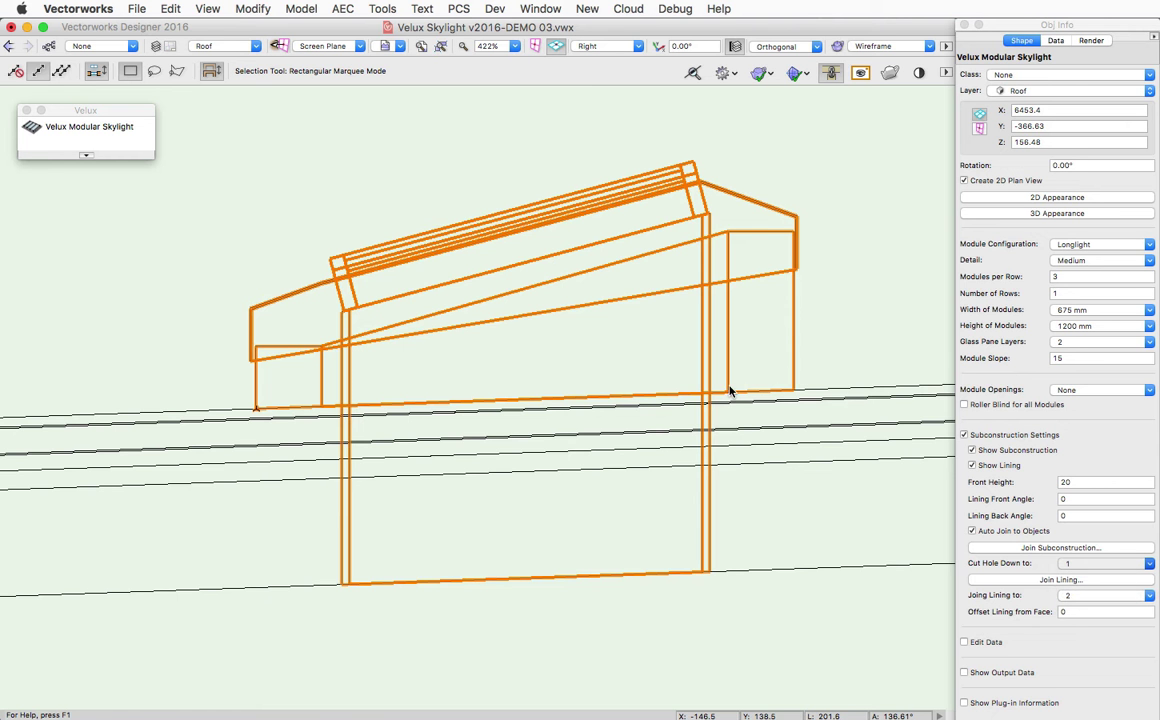
click(728, 530)
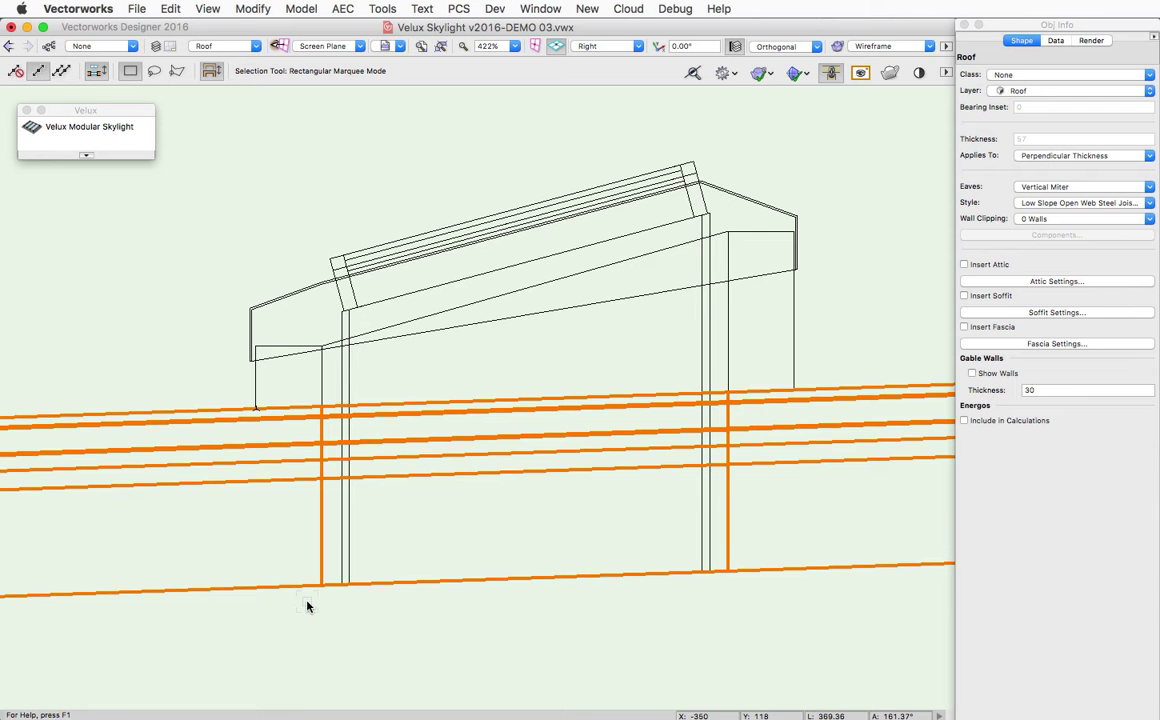
scroll(325, 441, down, 3)
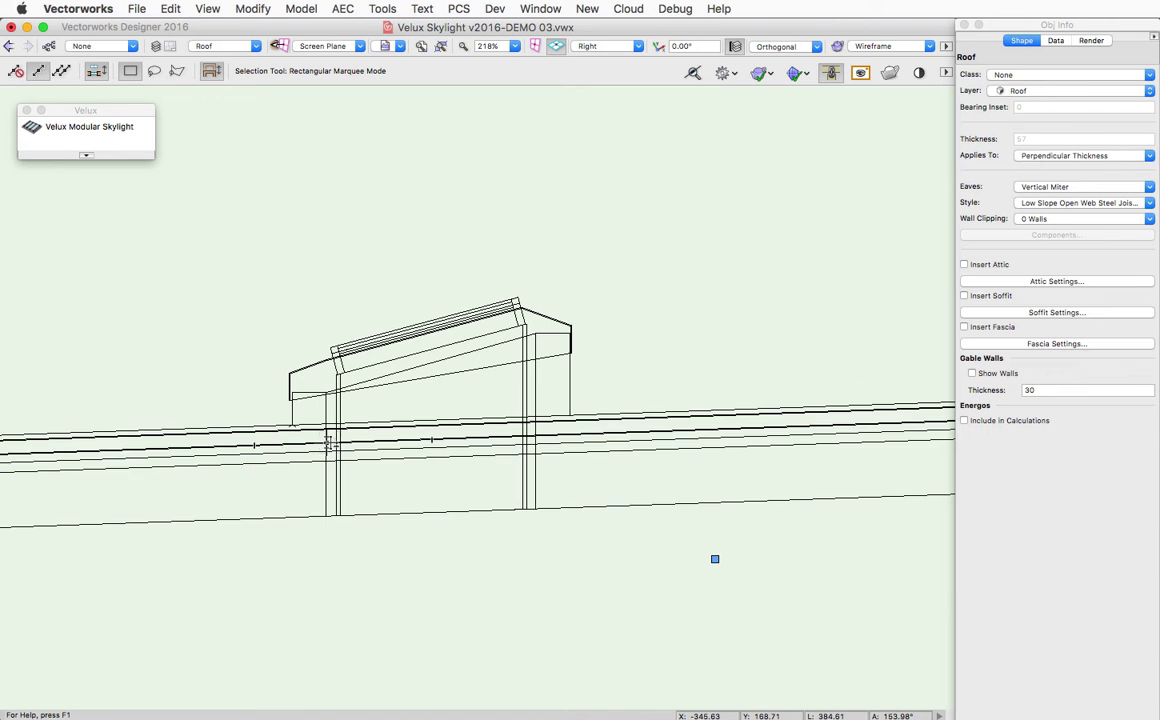
click(878, 47)
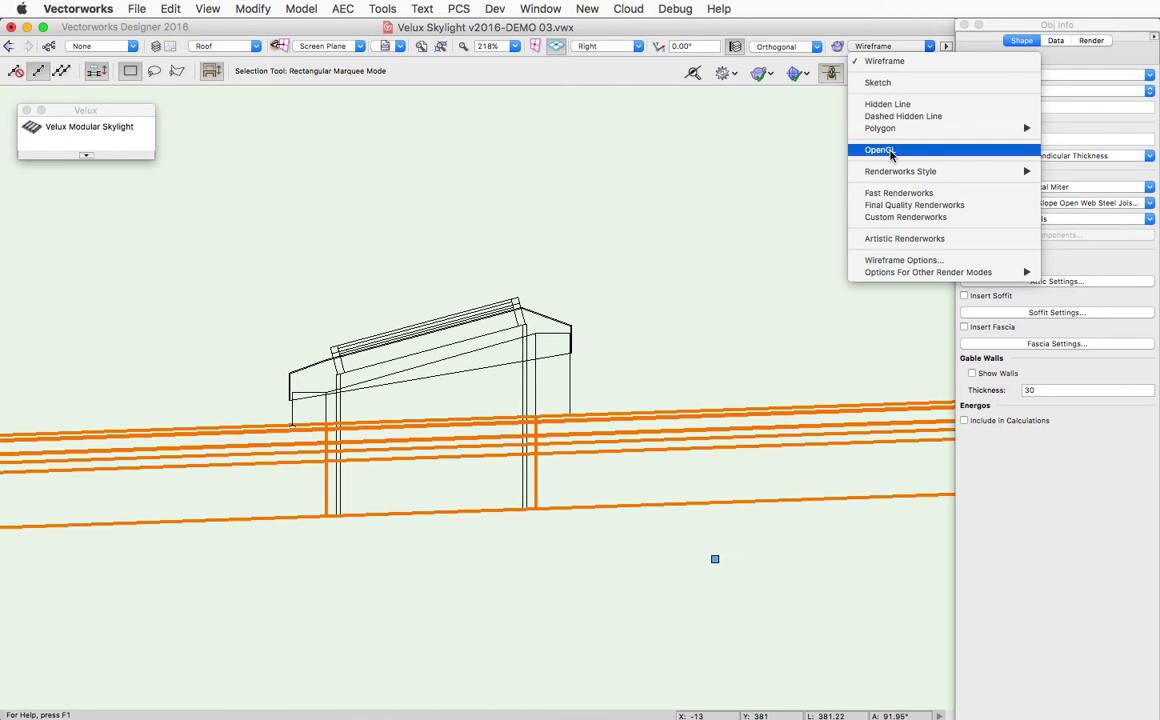
click(880, 138)
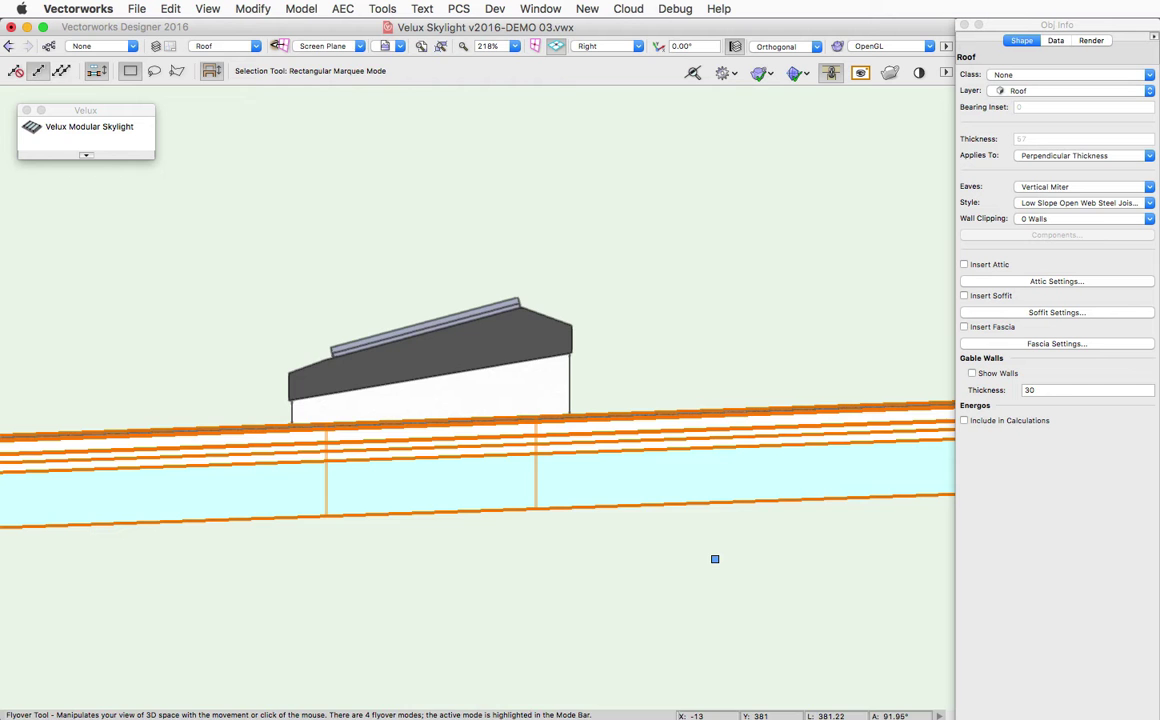
mouse_move(738, 513)
mouse_down()
mouse_move(727, 502)
mouse_move(749, 505)
mouse_move(738, 490)
mouse_move(738, 508)
mouse_up()
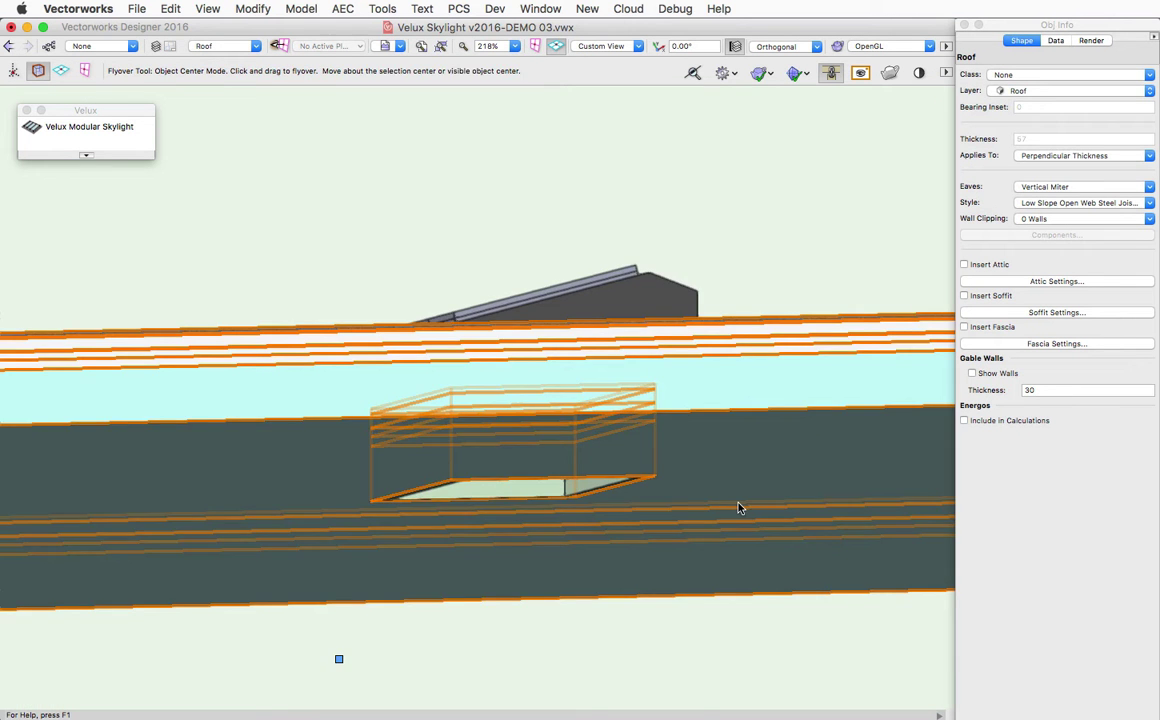
key(x)
key(KP_6)
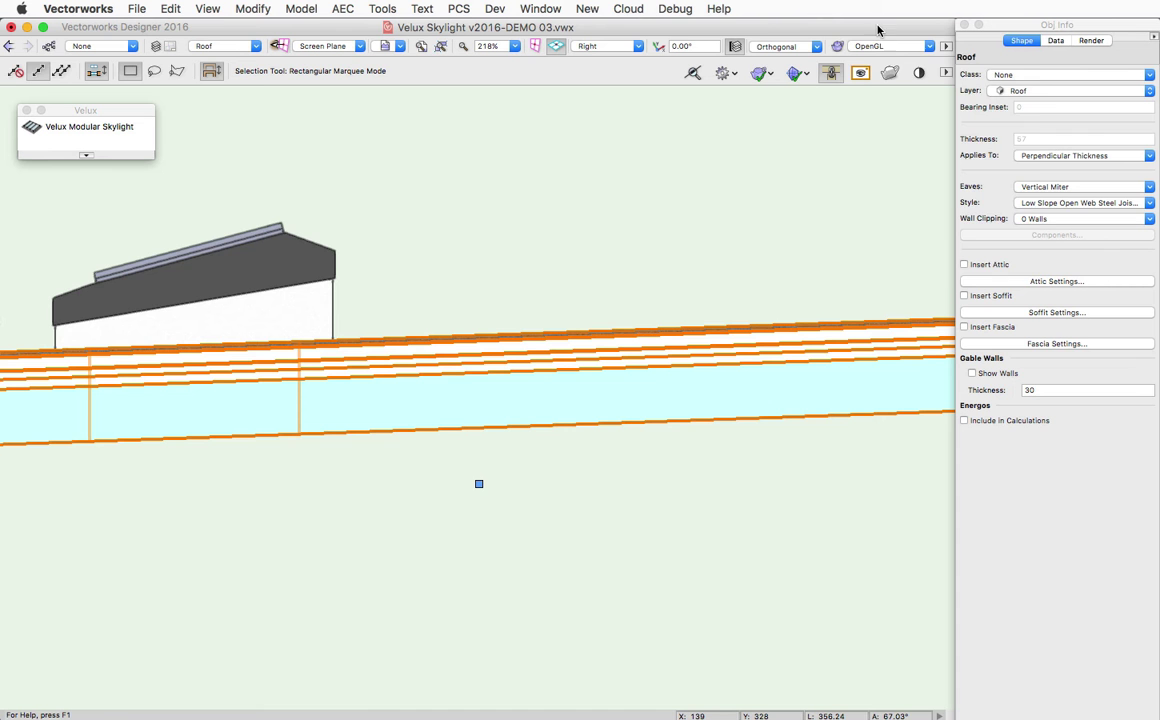
click(887, 47)
click(893, 60)
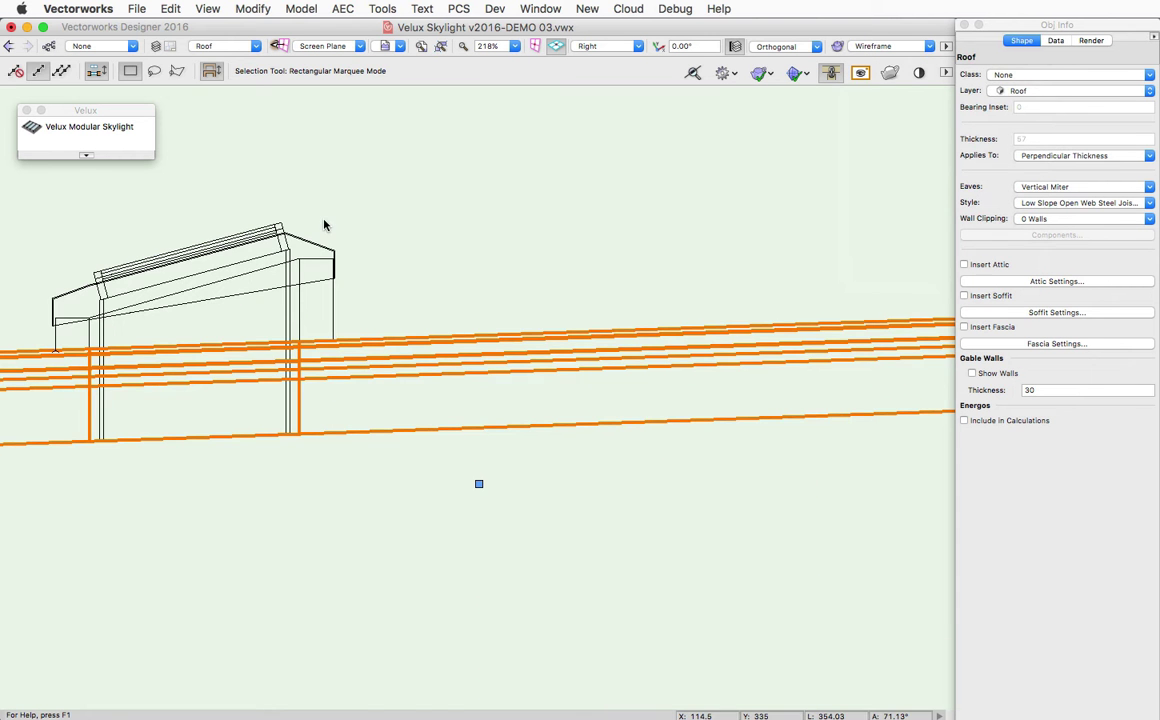
- Select the roof skylight and set Cut Hole Down to 1
key(space)
drag(350, 241, 678, 346)
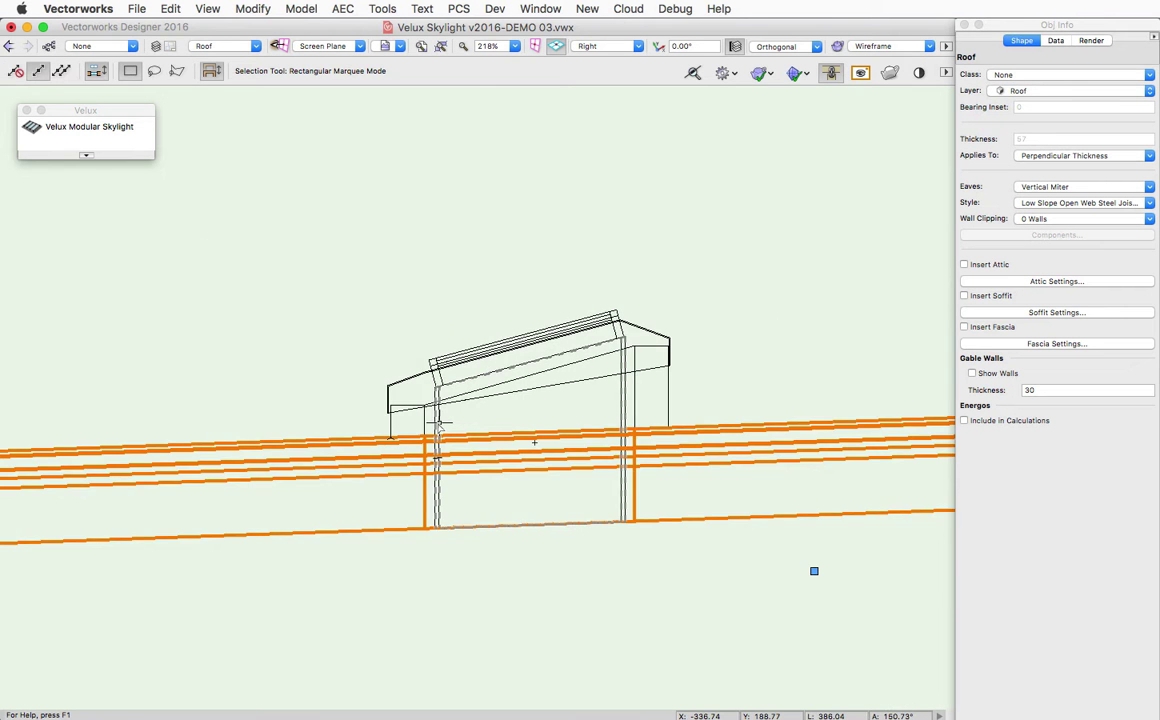
scroll(567, 406, up, 3)
click(652, 228)
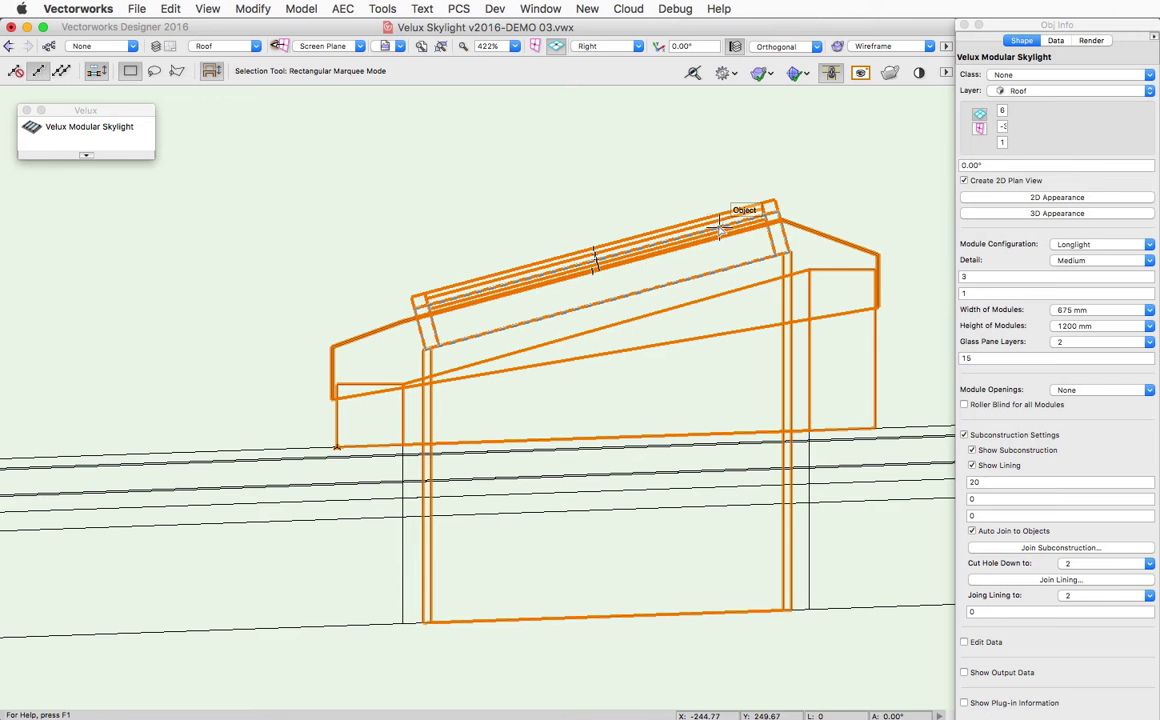
click(1072, 569)
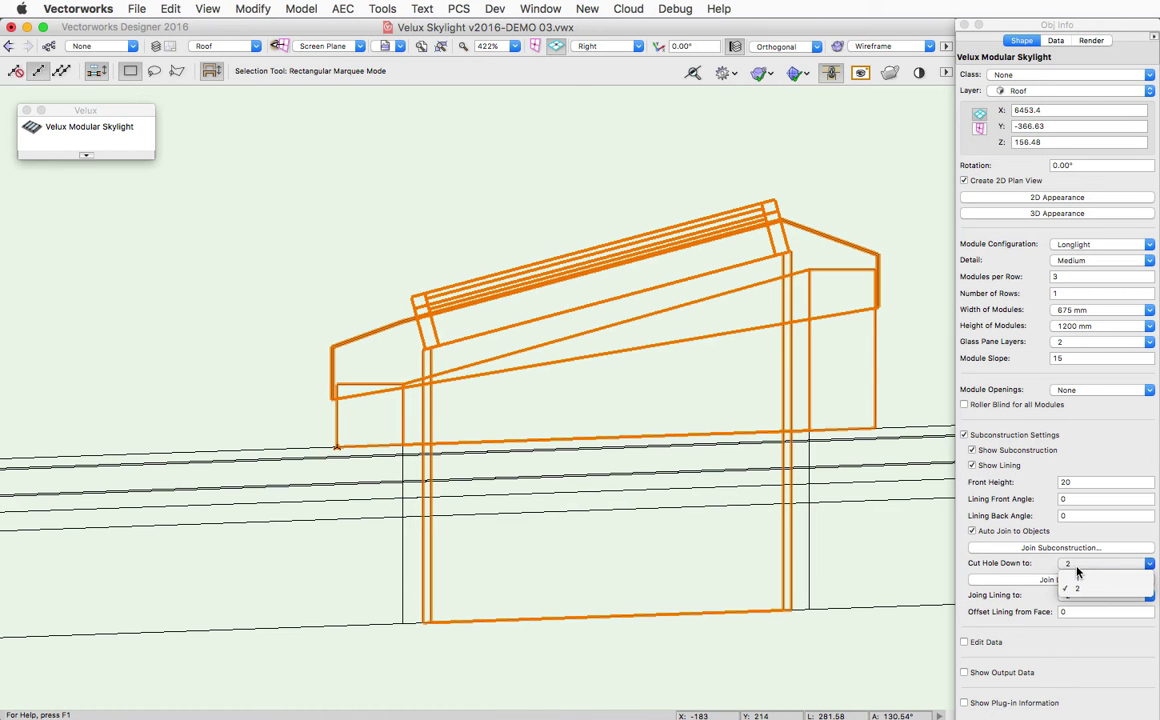
click(1084, 581)
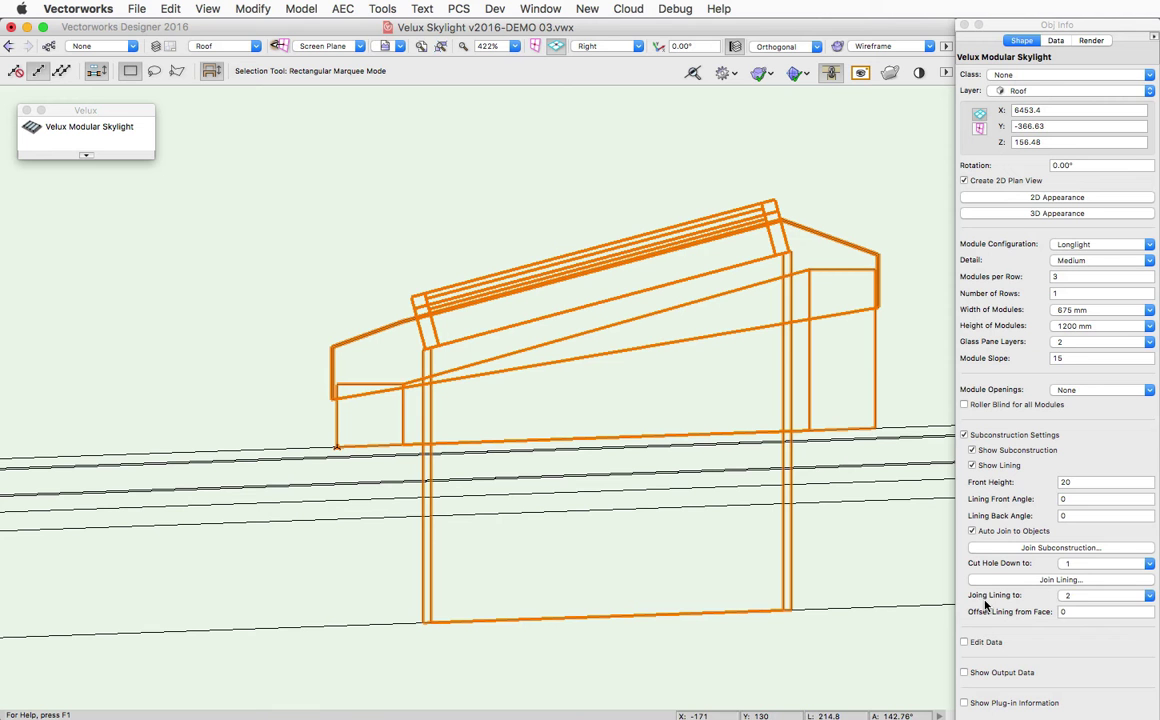
- Try Join Lining to 1, then set it back to 2 and zoom out
click(1090, 598)
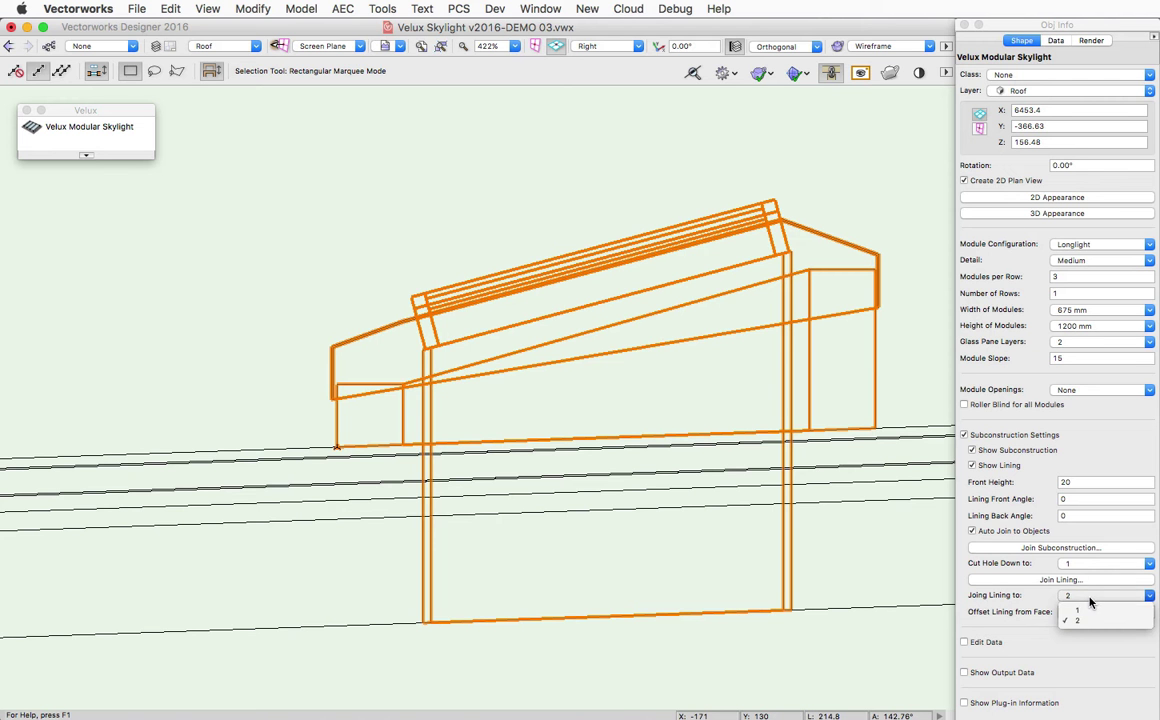
click(1092, 610)
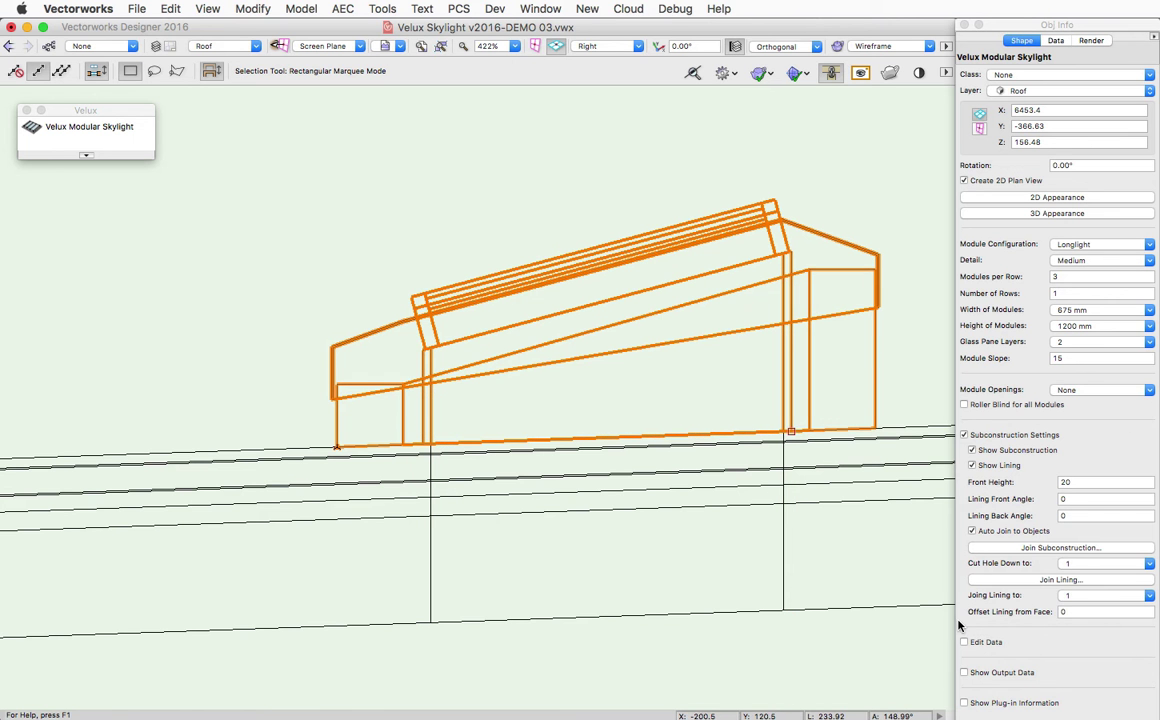
click(1095, 595)
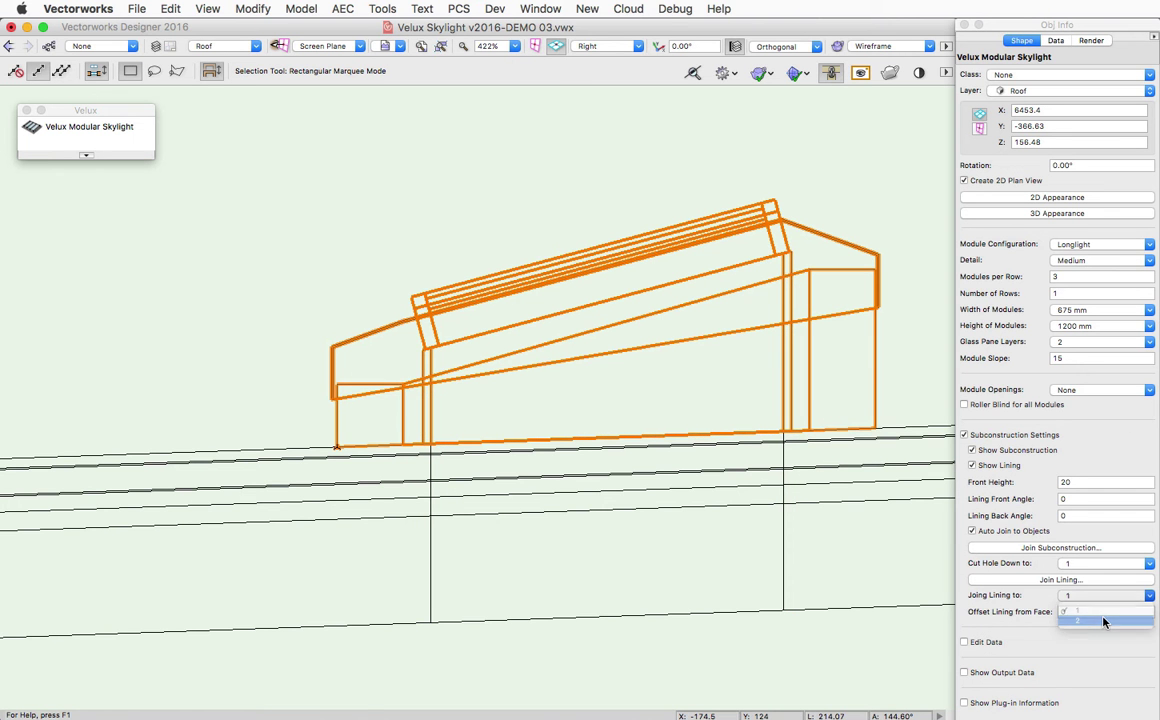
click(1104, 621)
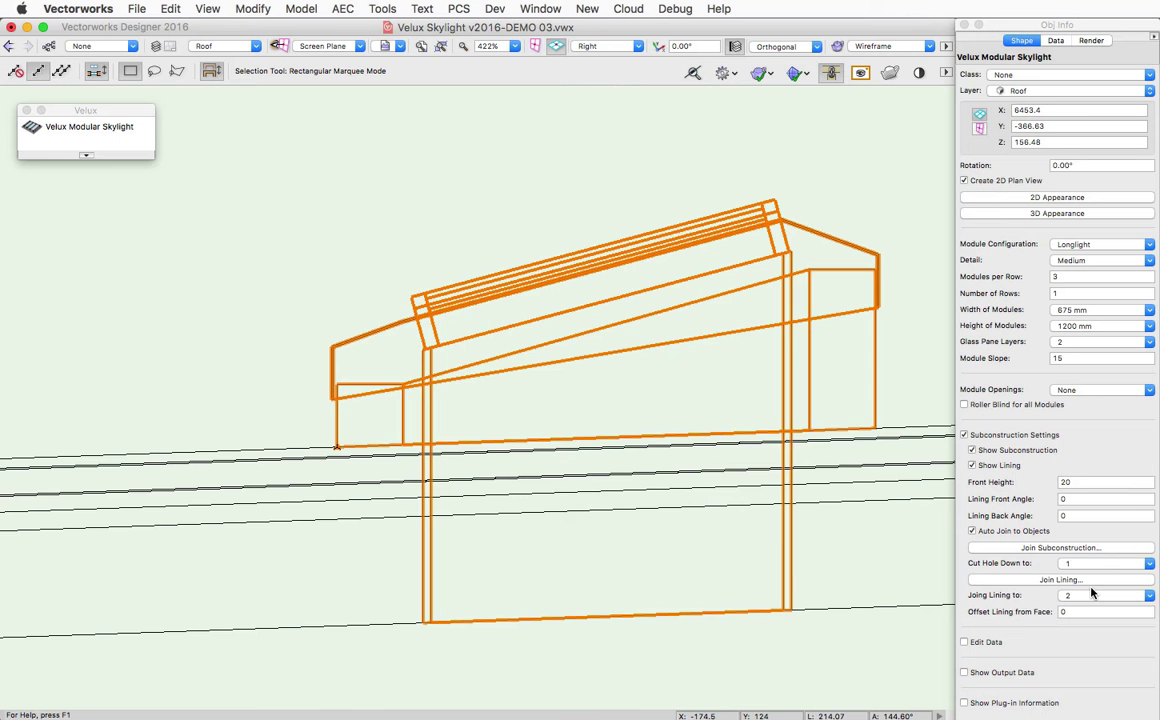
scroll(668, 590, down, 3)
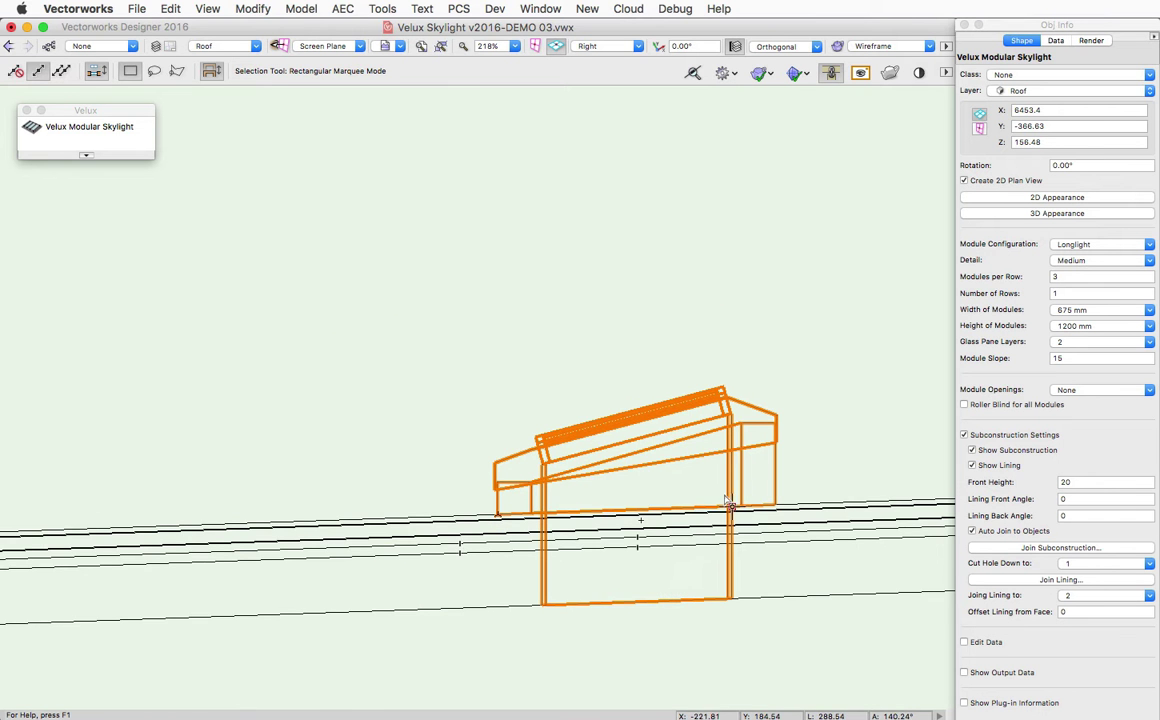
scroll(690, 435, down, 3)
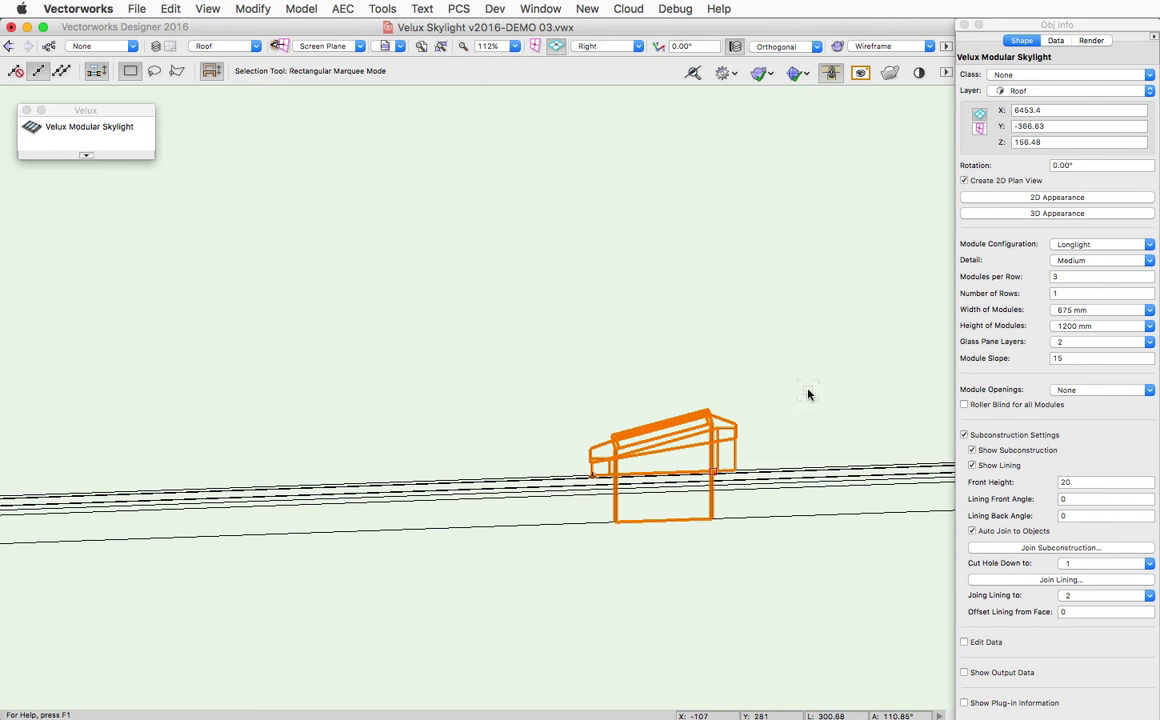
- Deselect, zoom in, and set the flat-roof slab skylight's Join Subconstruction to 6
click(606, 261)
scroll(709, 608, up, 3)
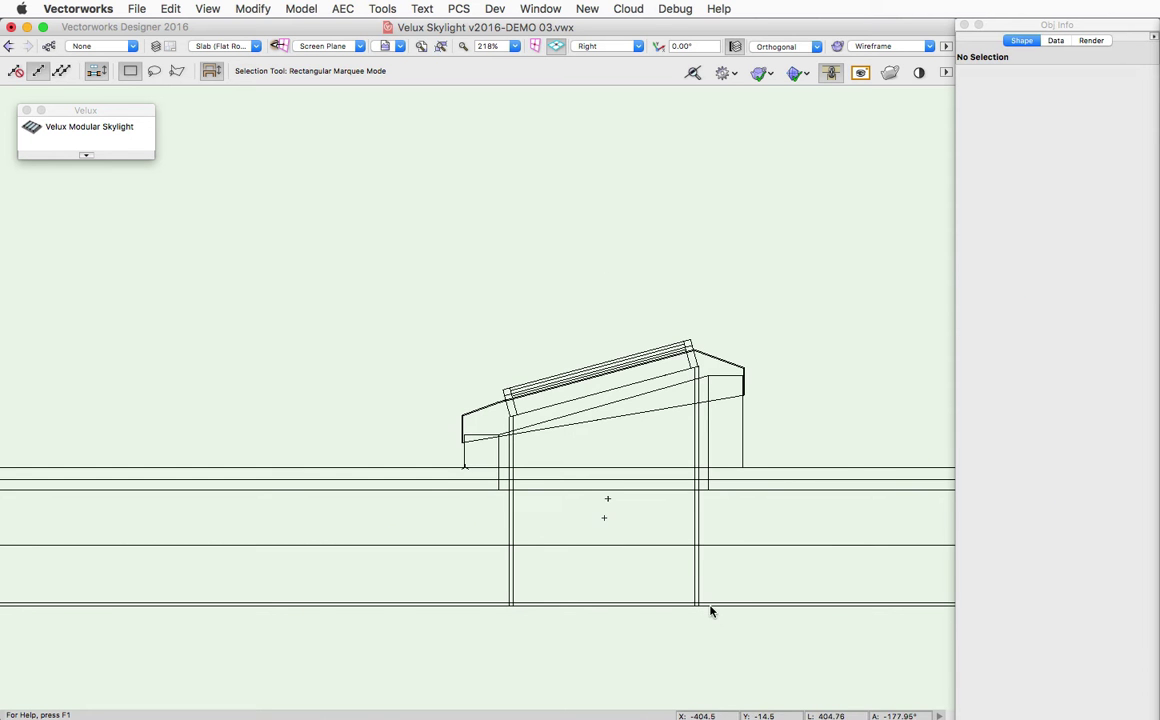
scroll(727, 575, up, 3)
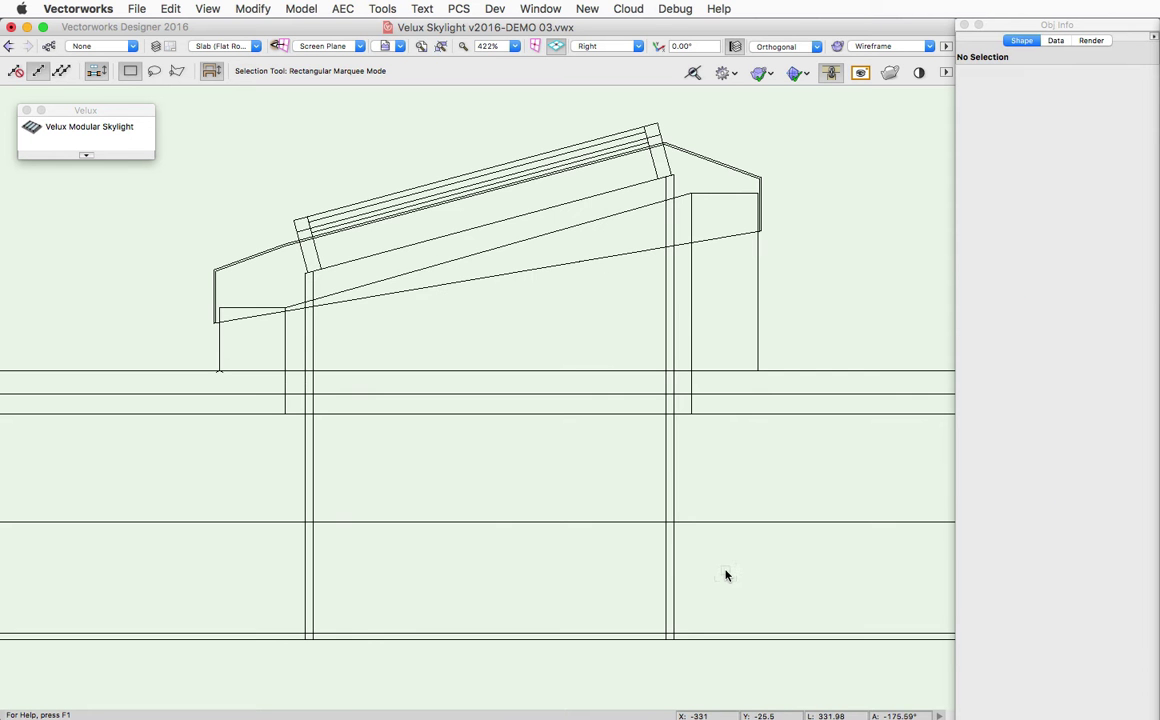
click(549, 170)
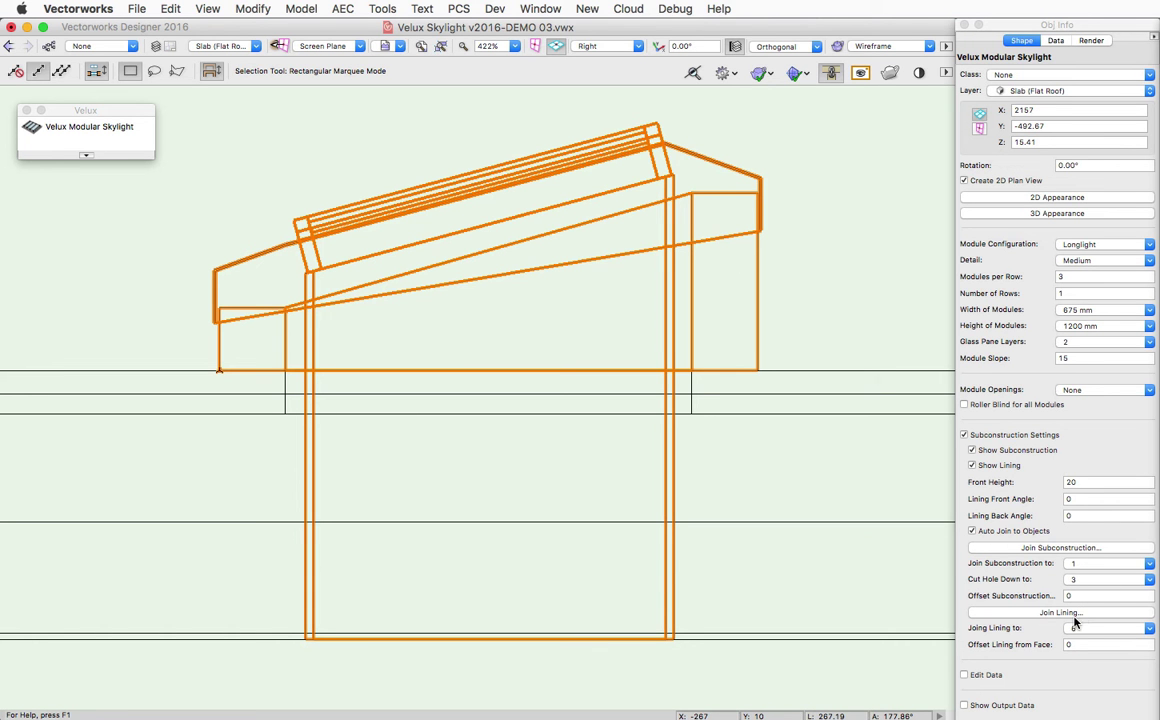
click(1090, 565)
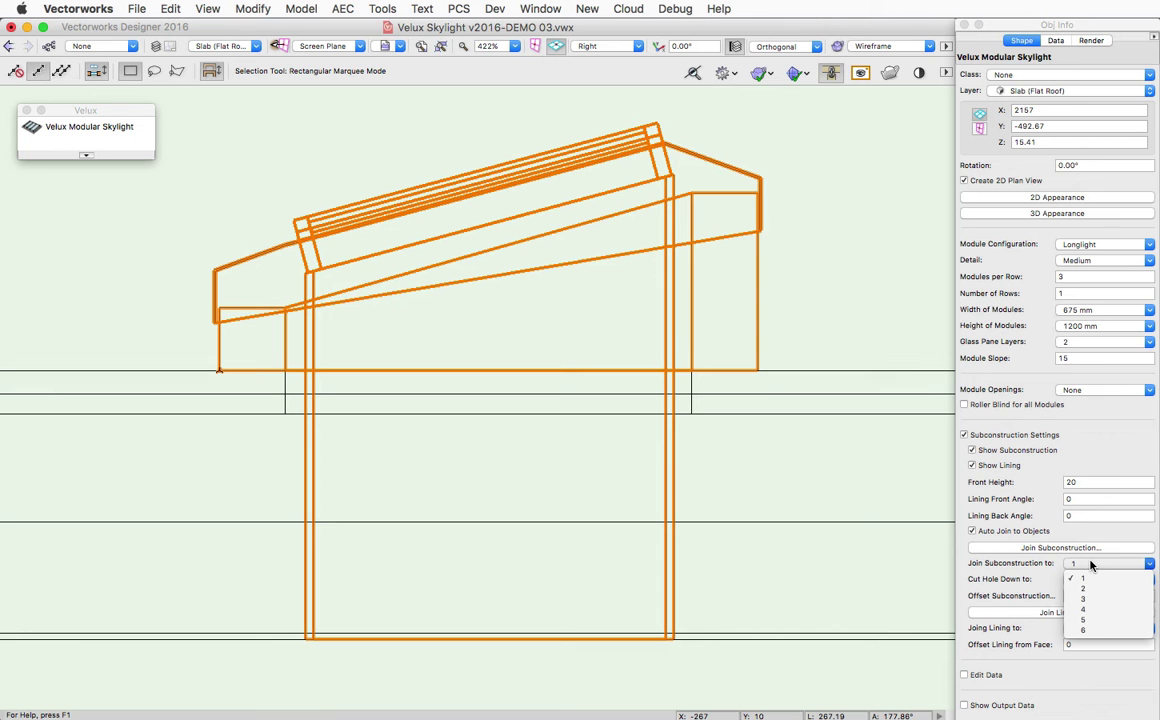
click(1101, 631)
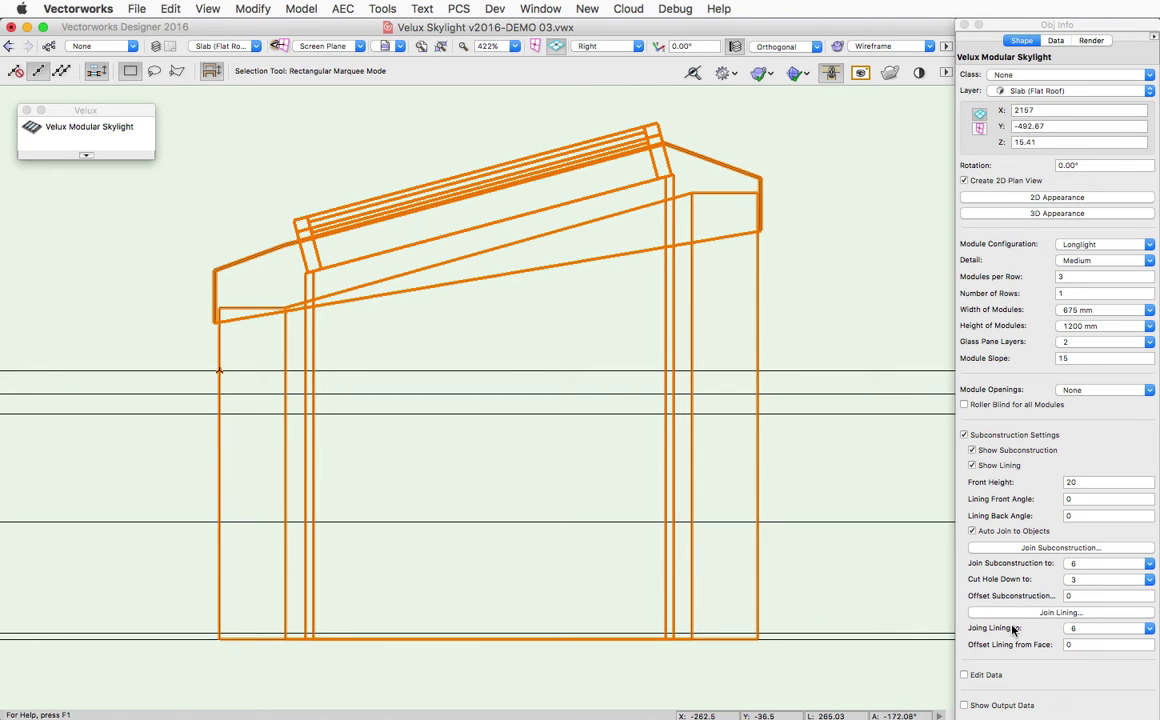
click(1069, 566)
click(1096, 593)
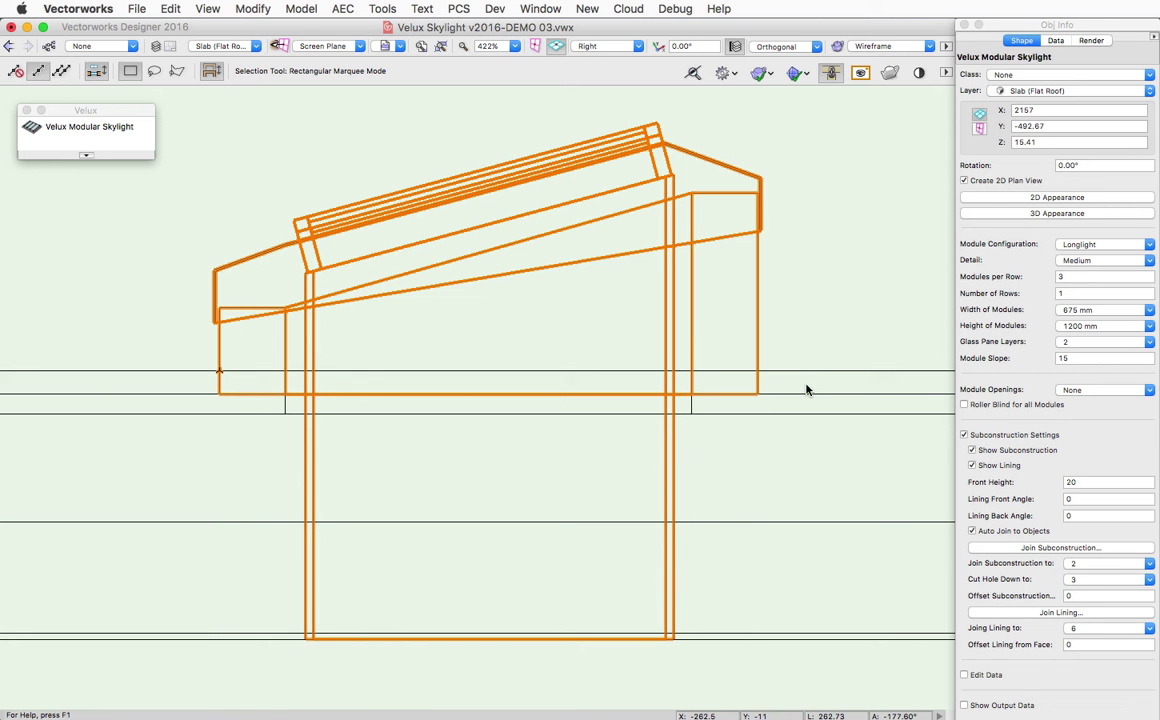
click(1115, 566)
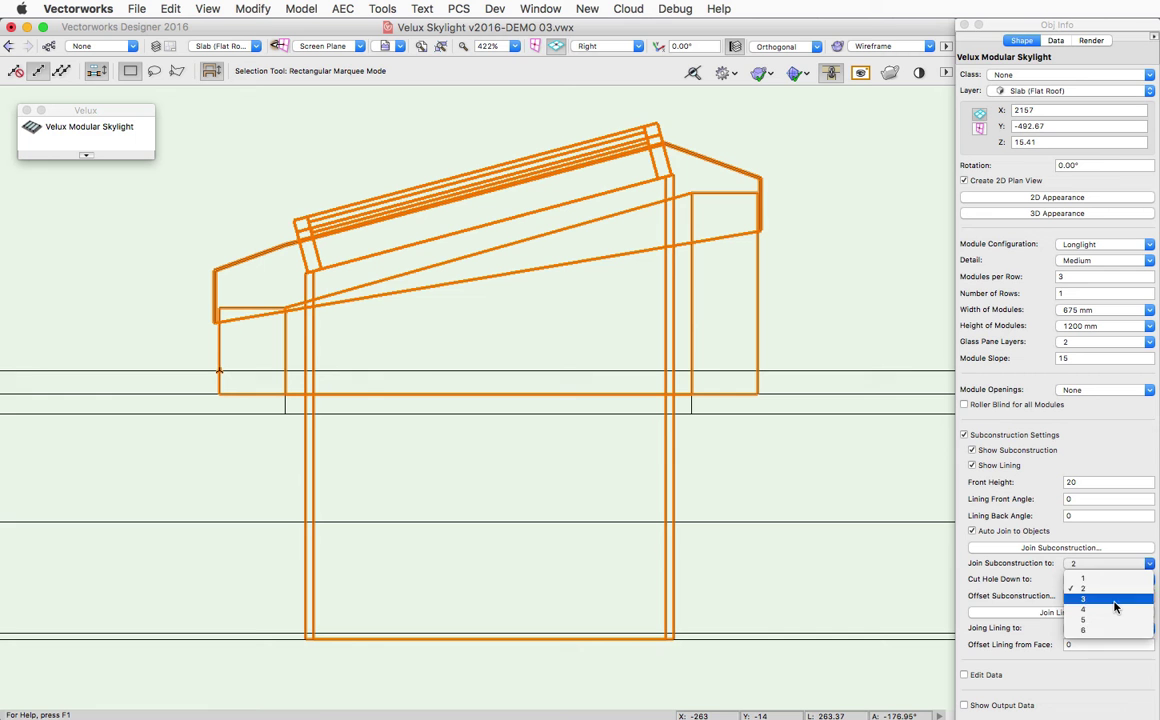
click(1115, 600)
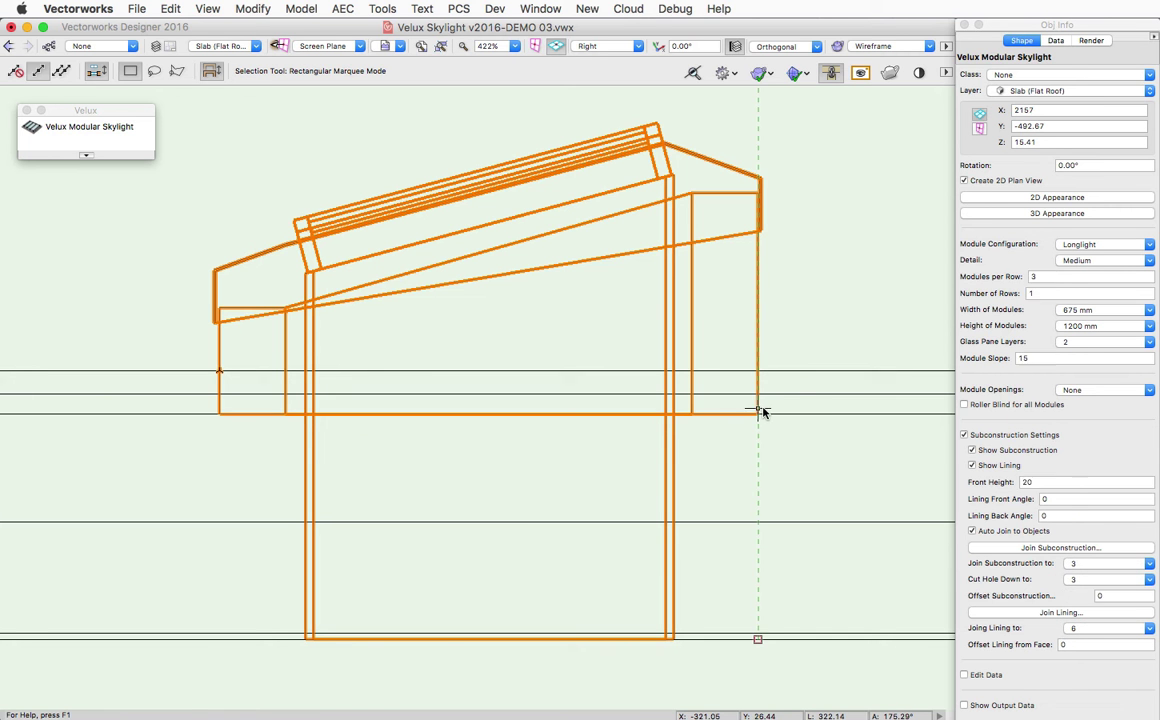
click(1087, 571)
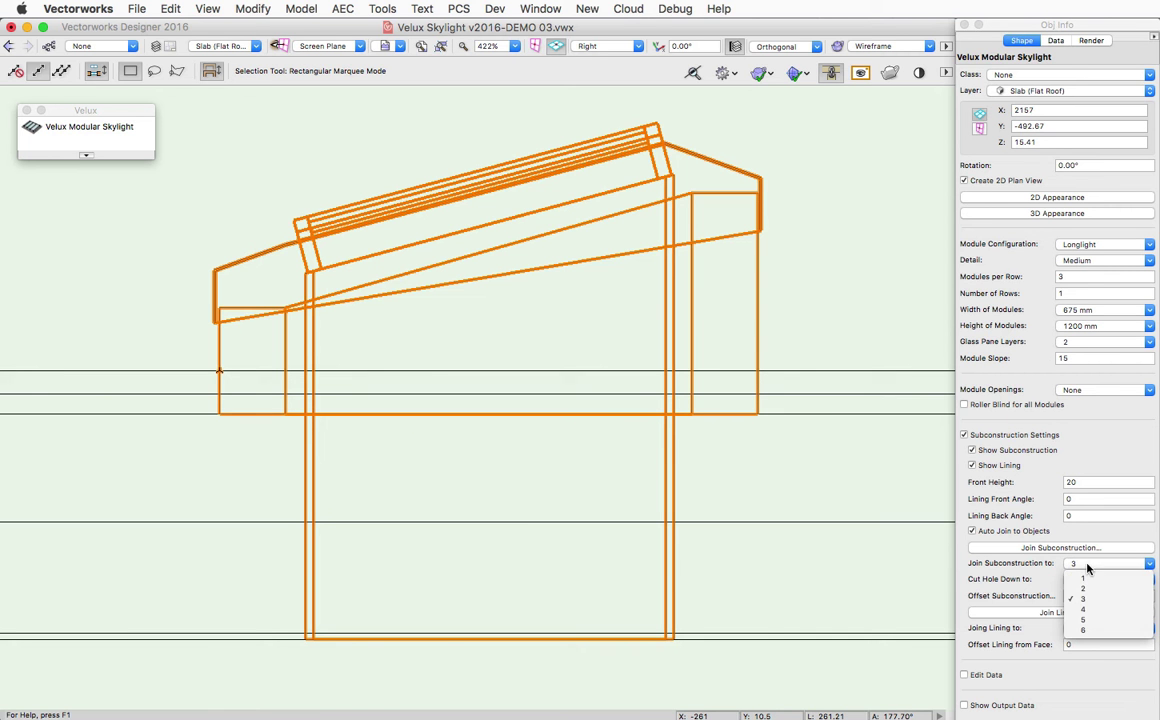
click(1090, 588)
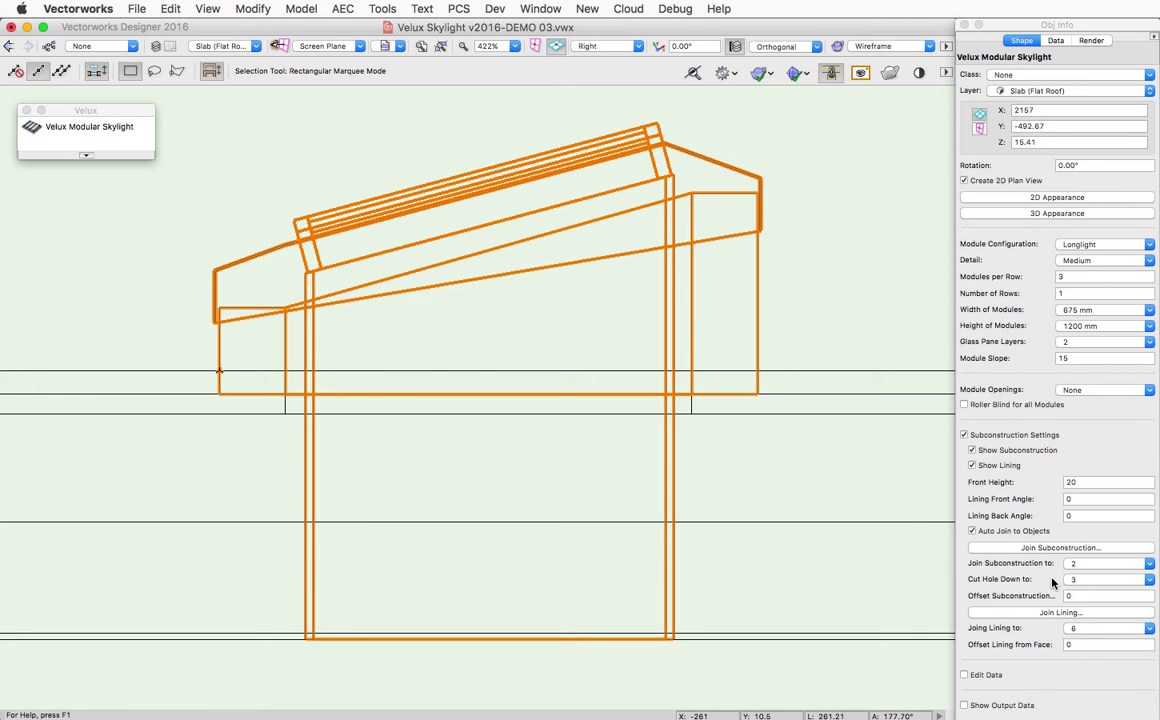
click(1107, 581)
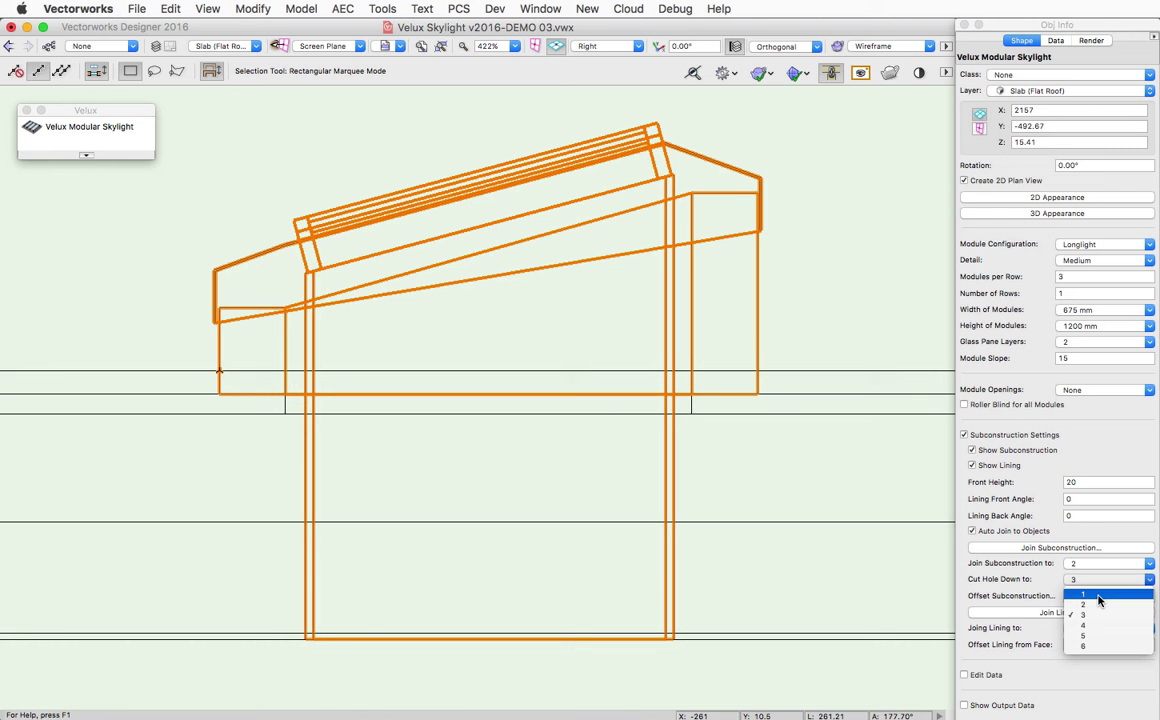
click(847, 432)
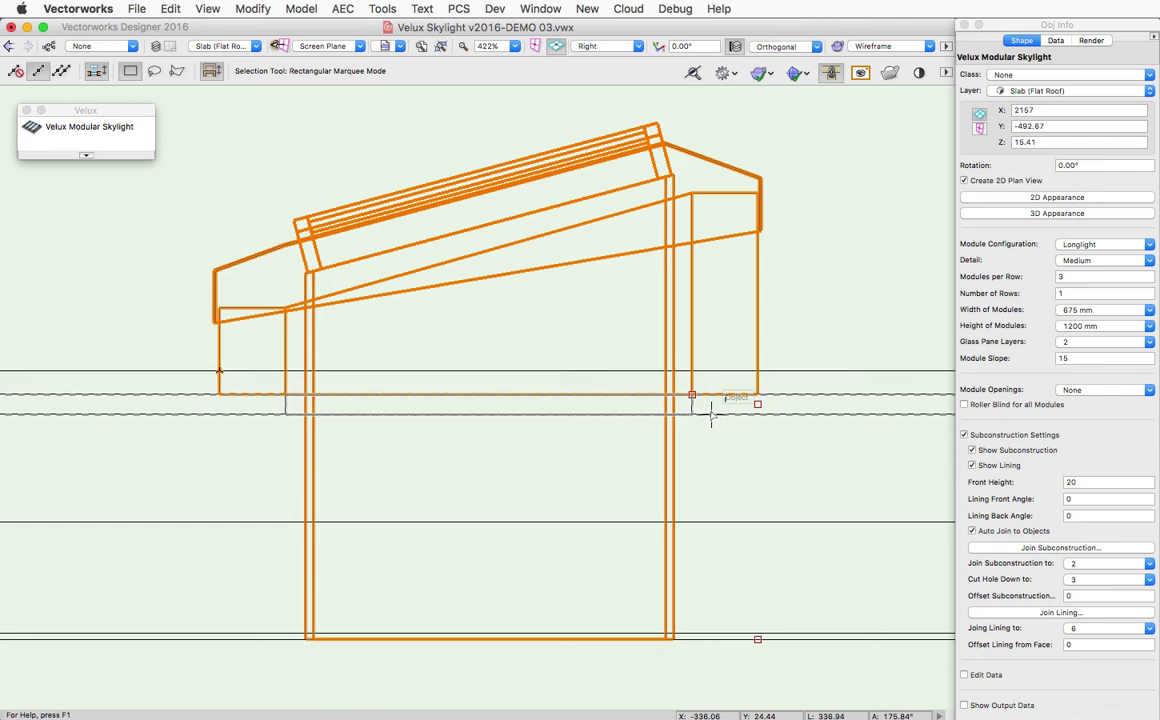
scroll(694, 406, up, 3)
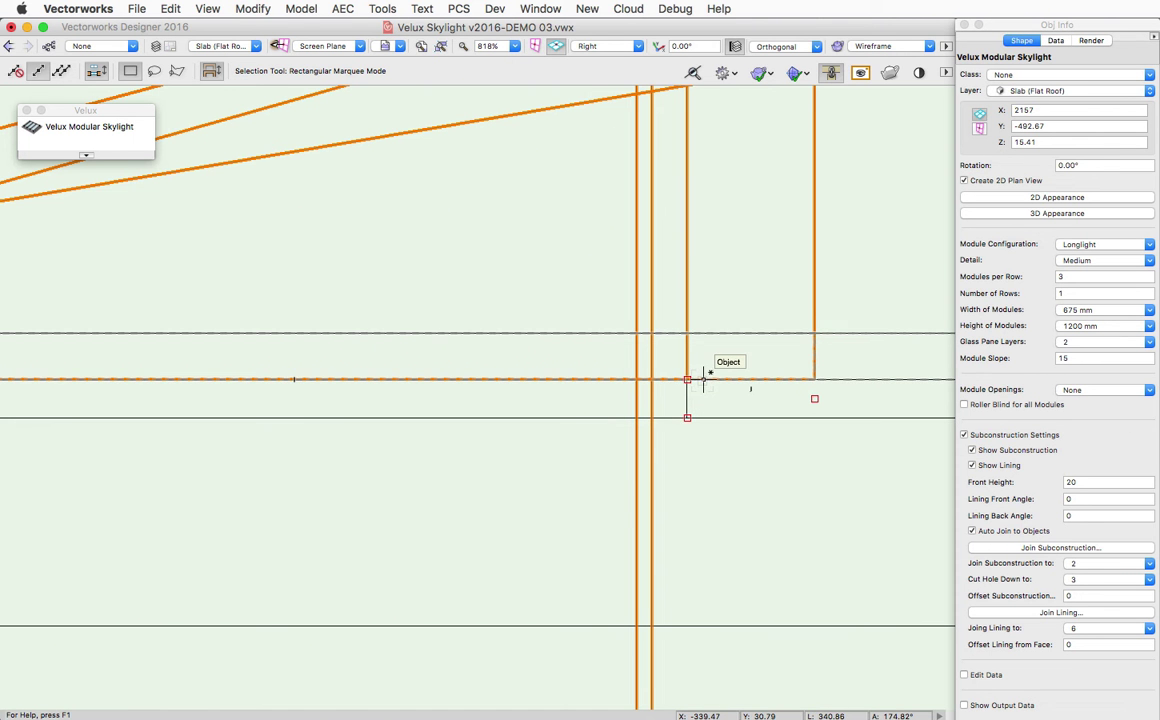
scroll(680, 405, up, 3)
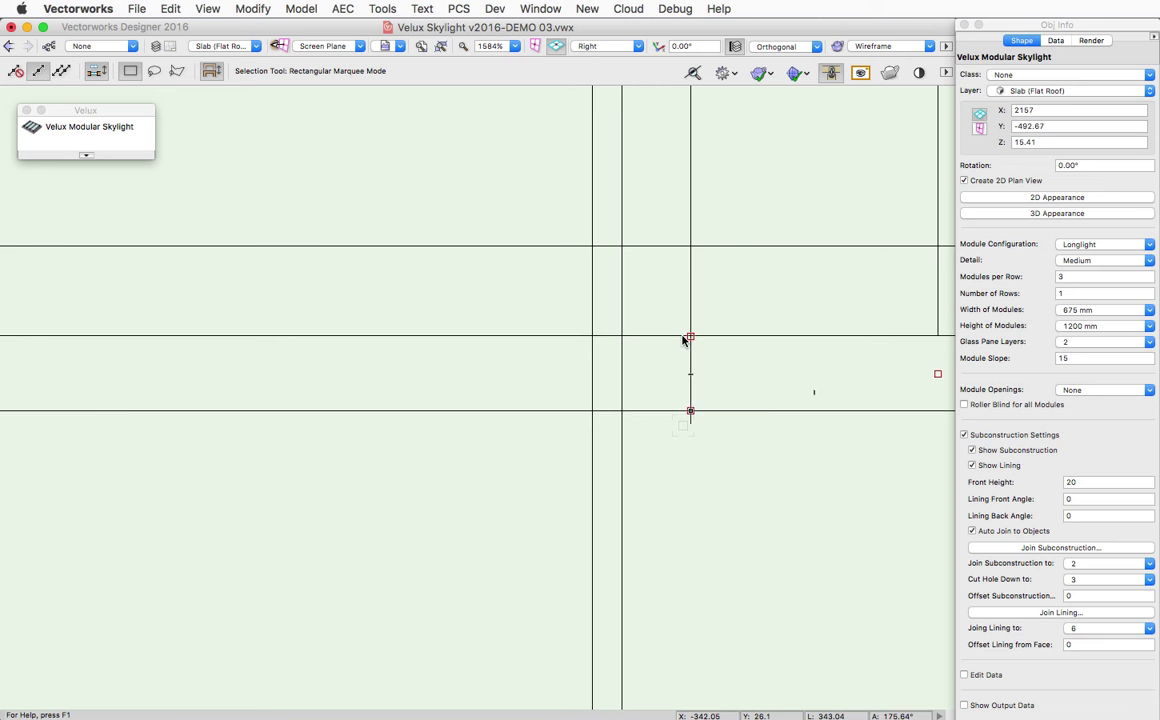
click(689, 377)
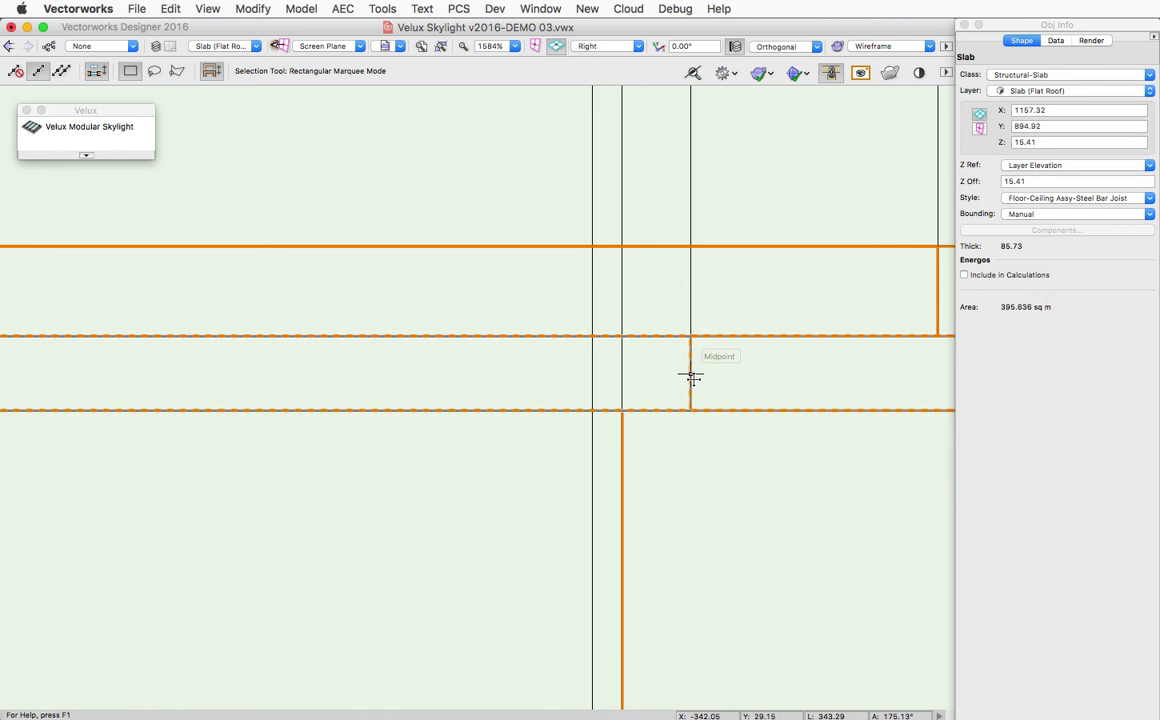
scroll(700, 405, down, 5)
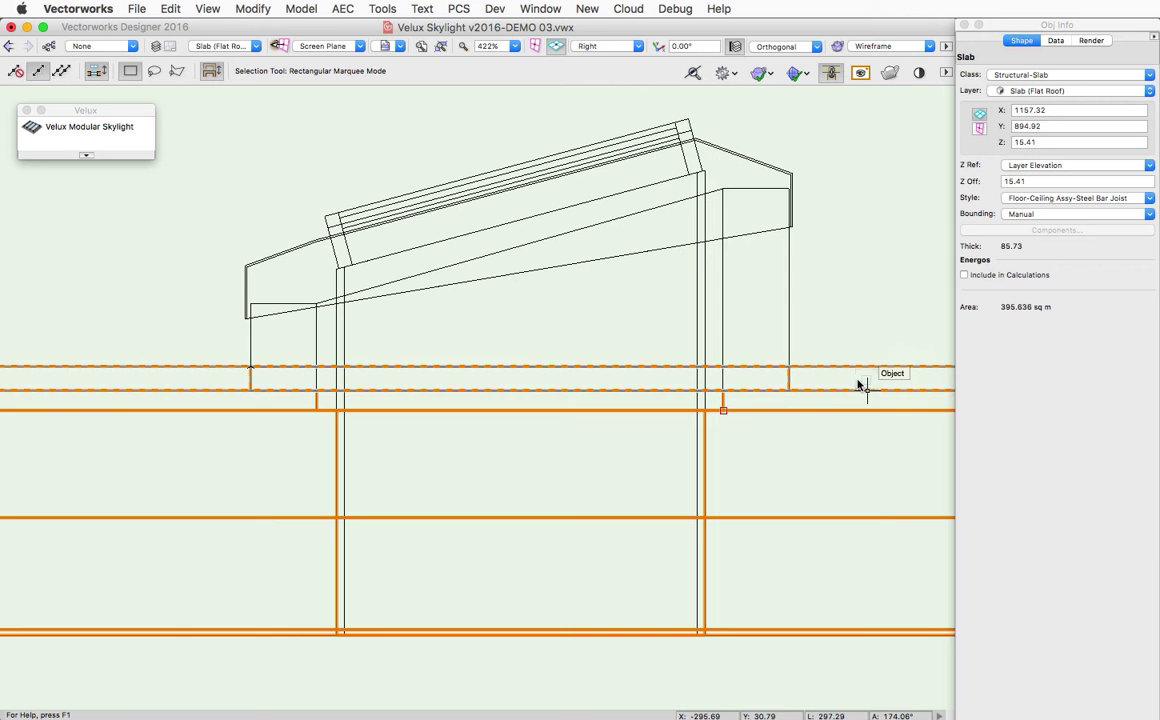
- With the skylight selected, keep Join Subconstruction at 2 and set Cut Hole Down to 4
click(789, 322)
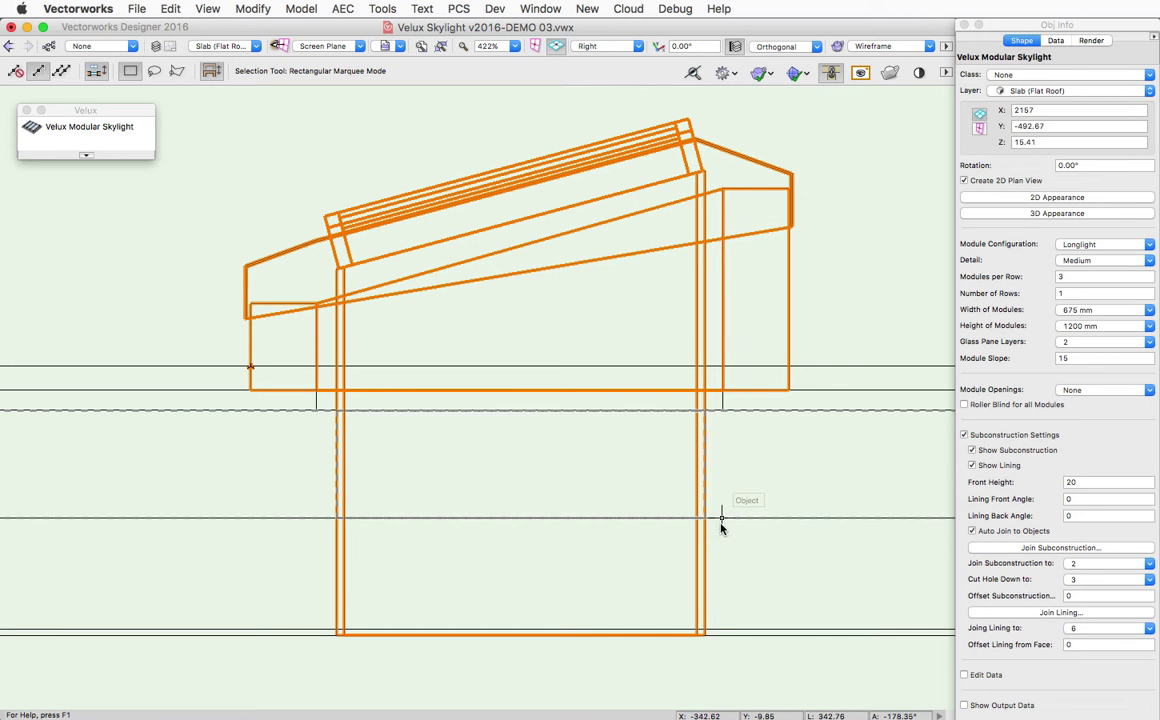
click(1096, 565)
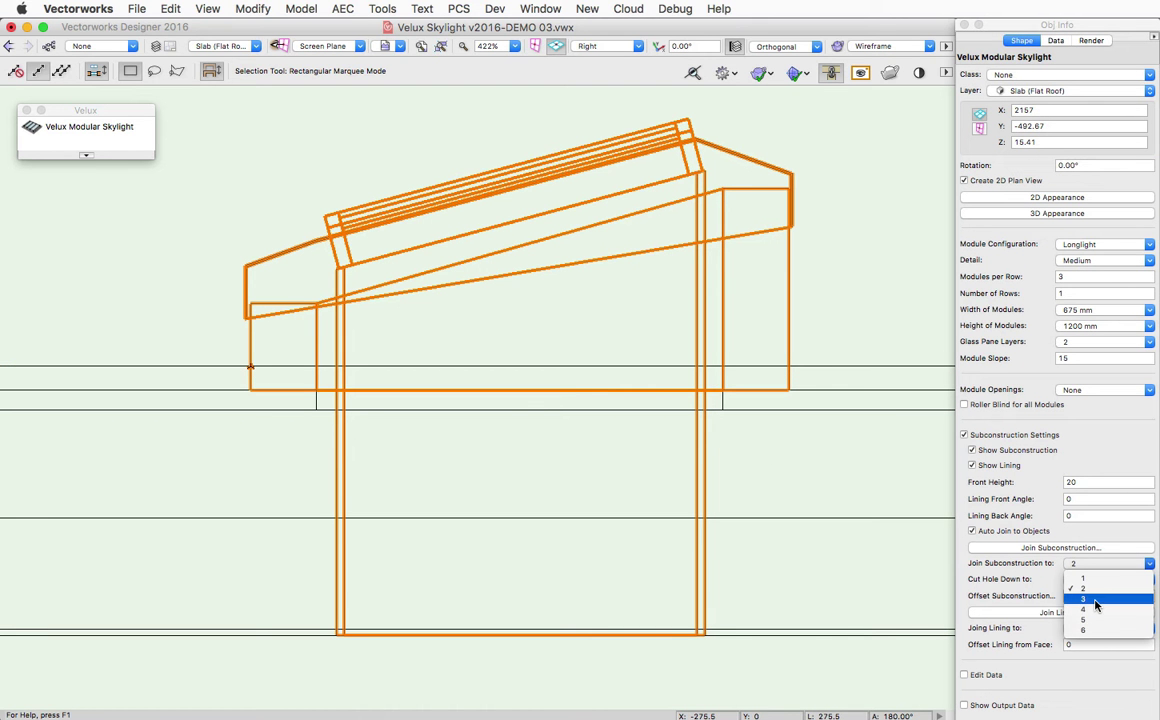
click(1083, 589)
click(1105, 579)
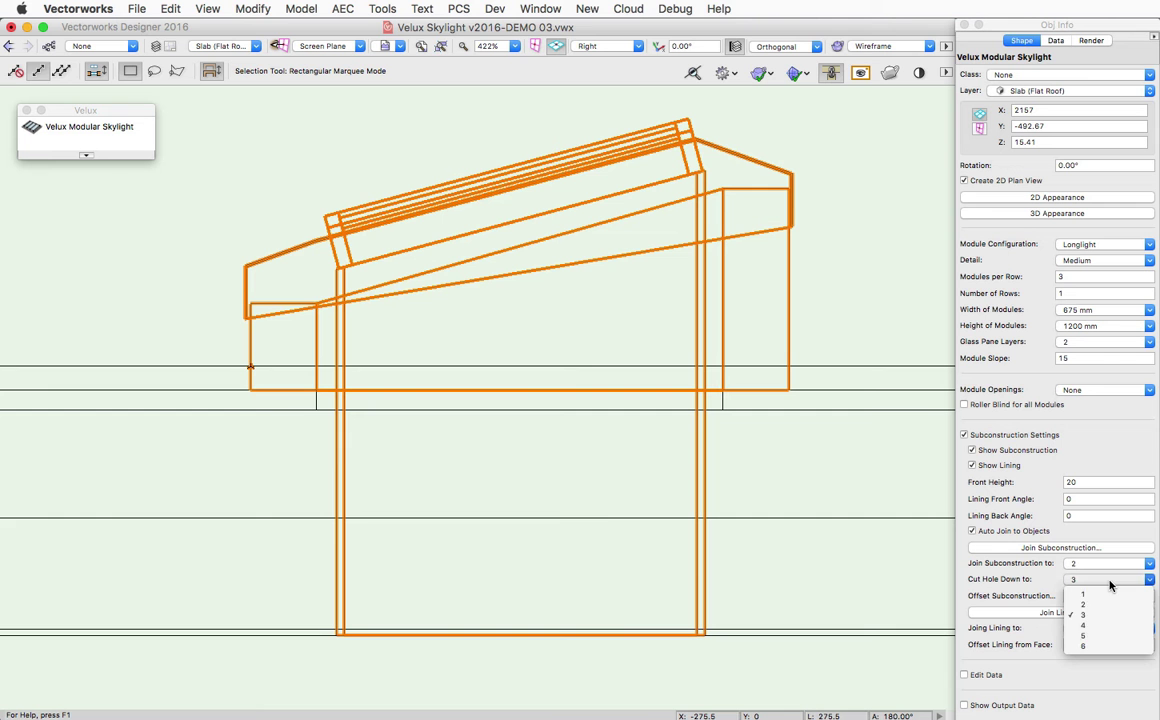
click(1107, 626)
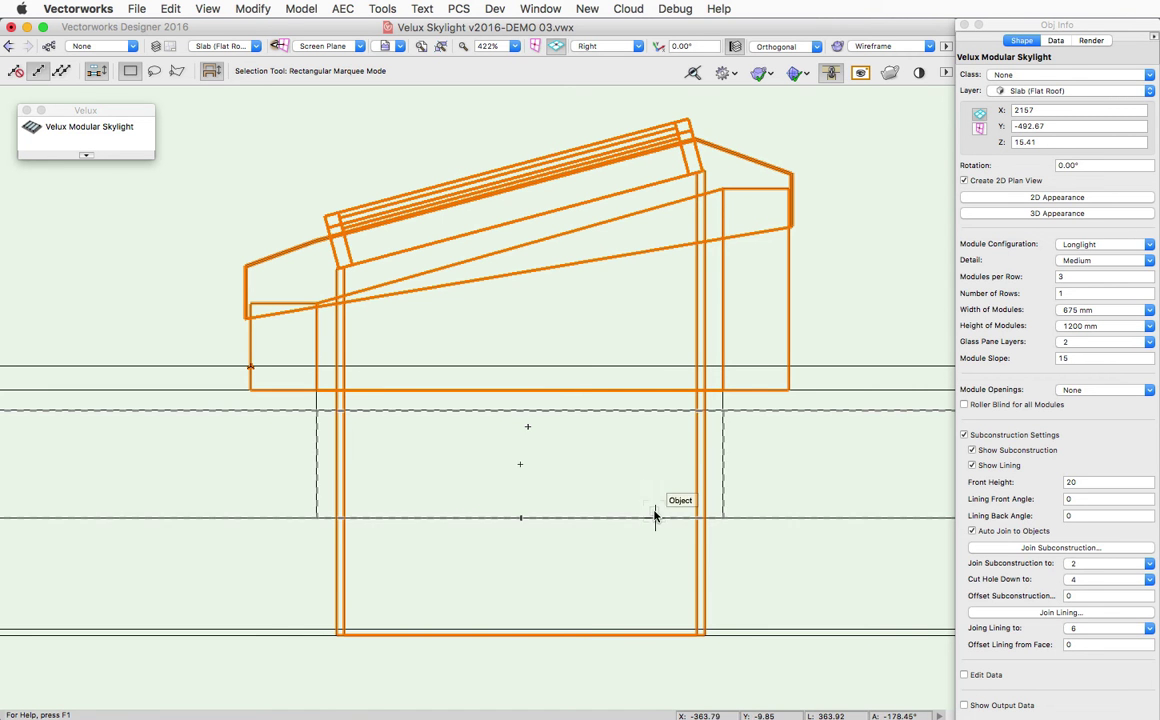
- Select the slab and skylight in turn to check the cut through the 85.73-thick slab
click(731, 634)
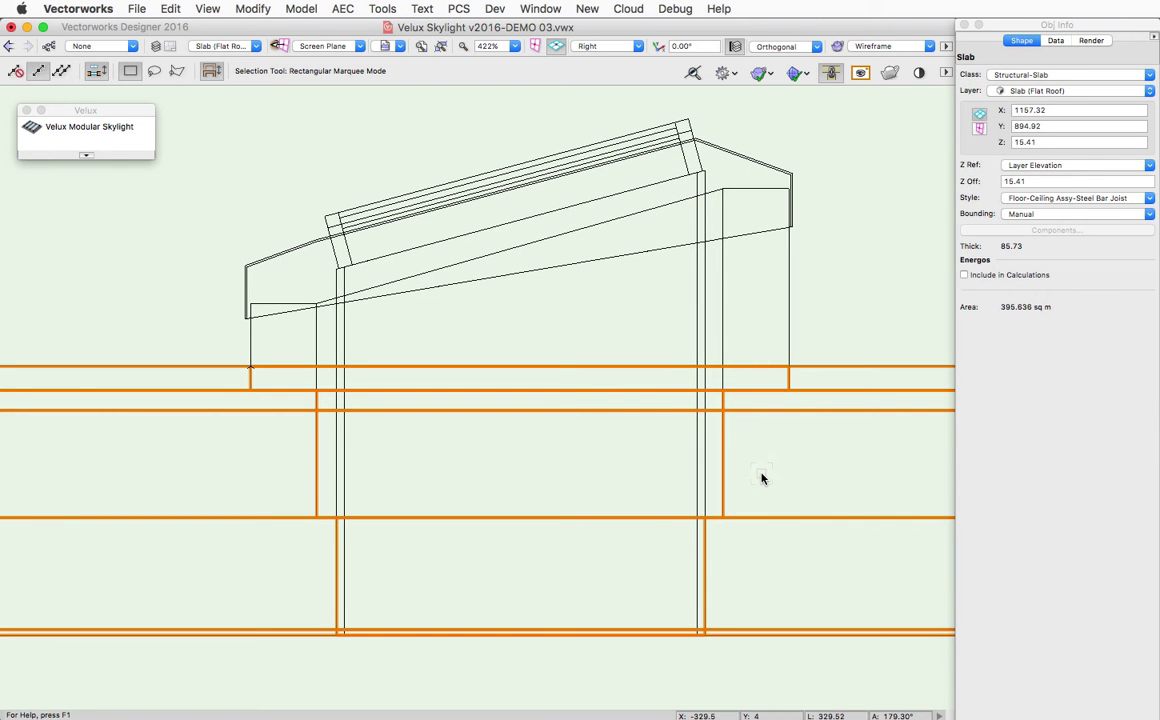
scroll(758, 453, up, 3)
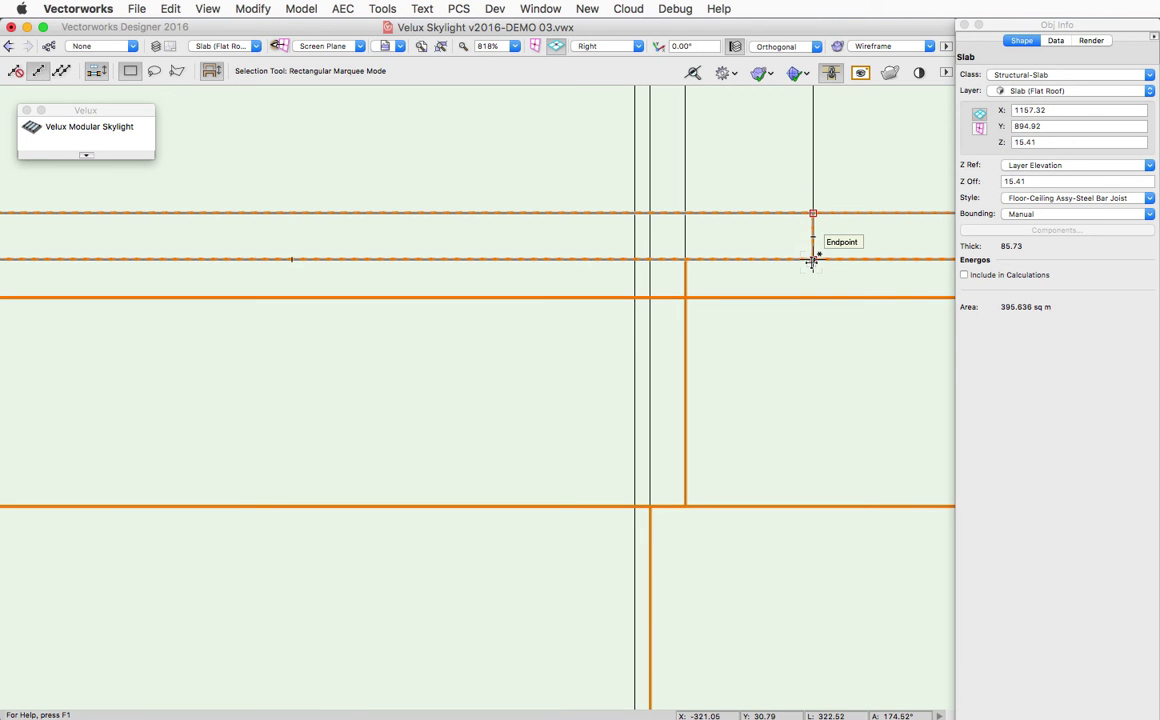
click(813, 162)
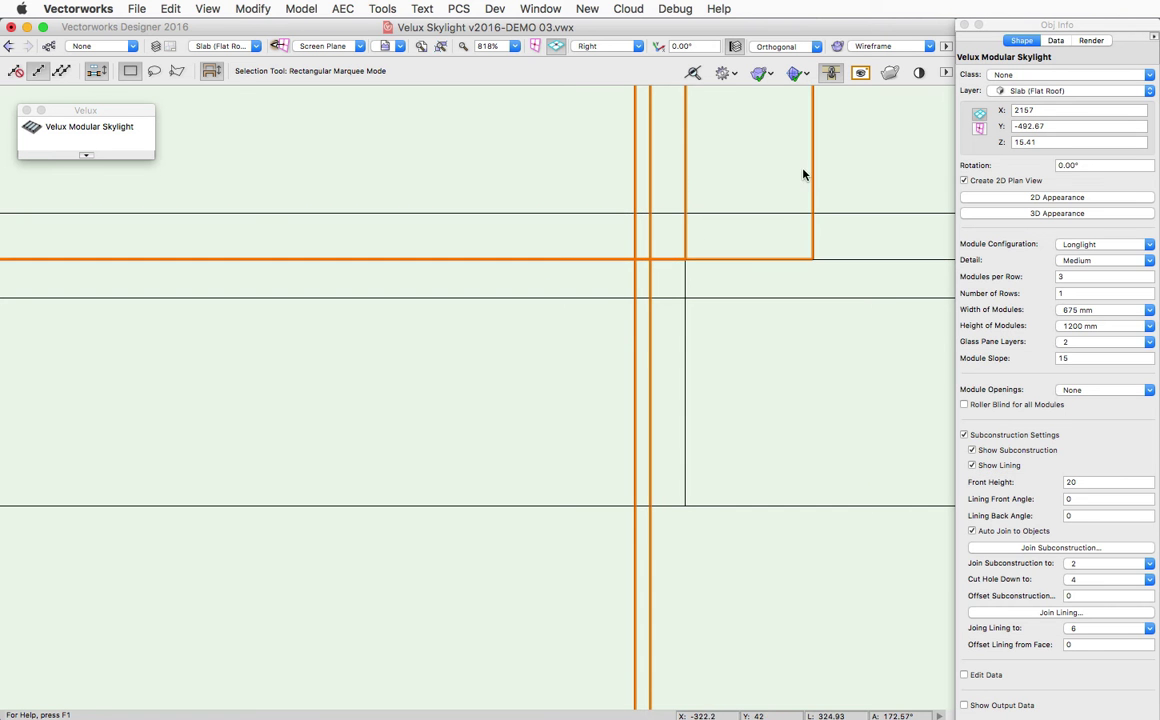
click(834, 213)
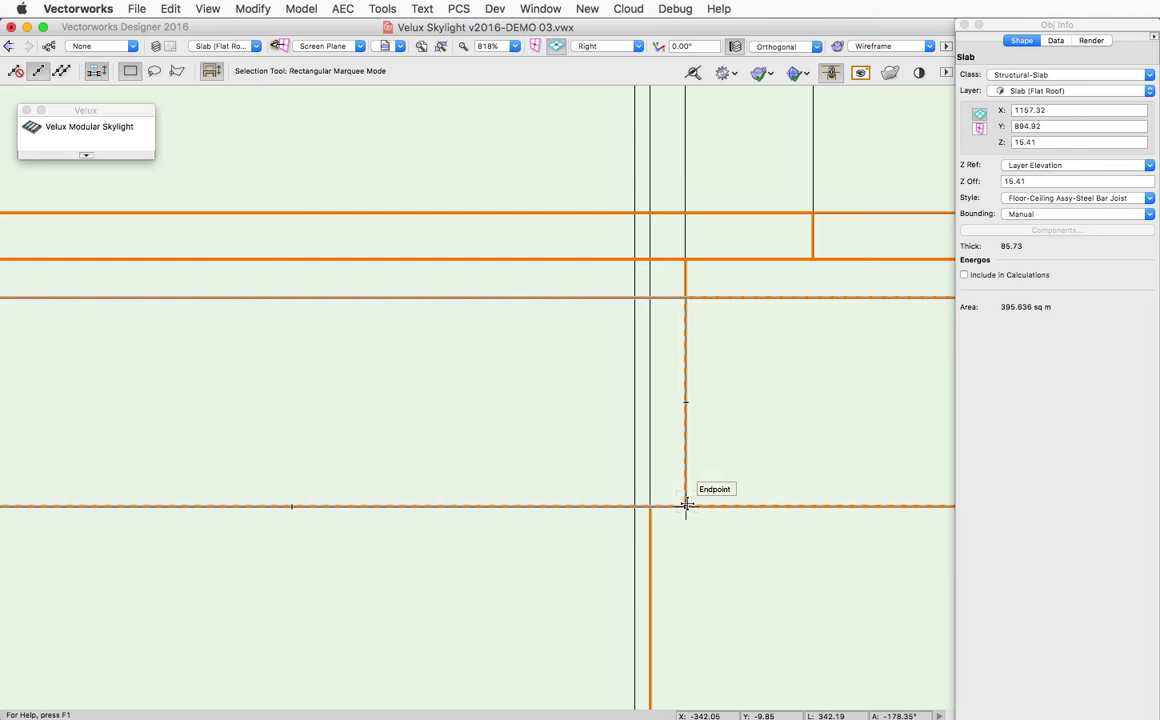
scroll(650, 401, down, 2)
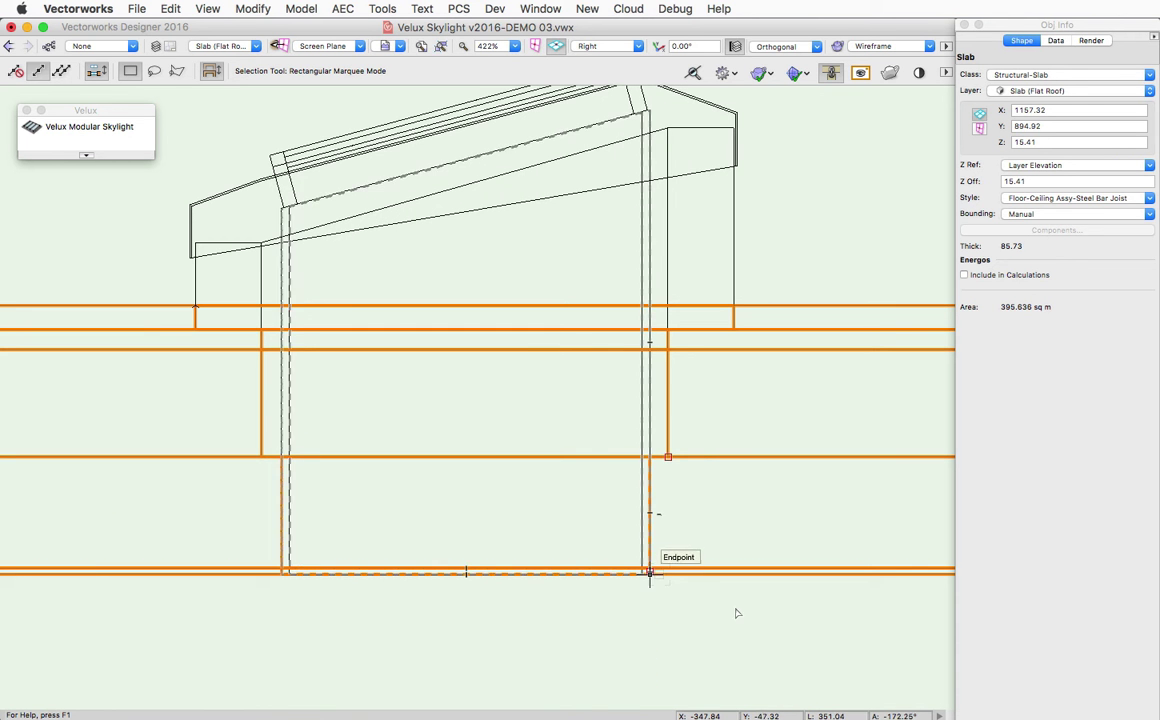
scroll(782, 650, down, 2)
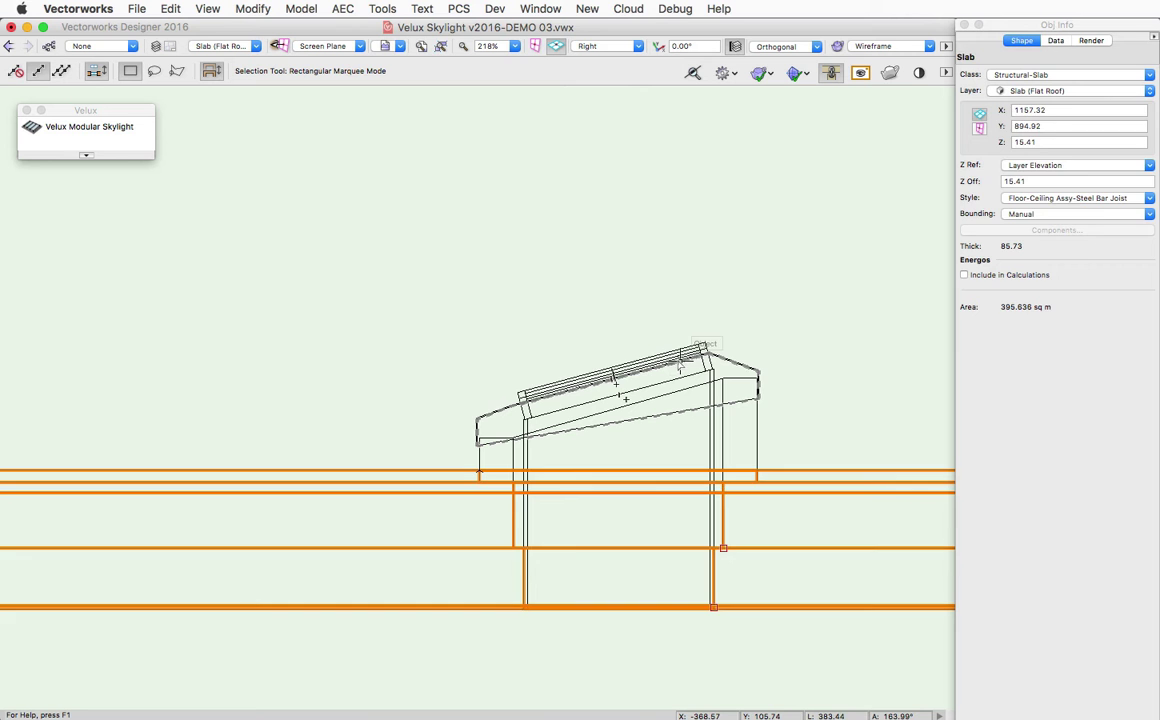
- Set the skylight's lining front angle to 4° and back angle to 6°
click(747, 351)
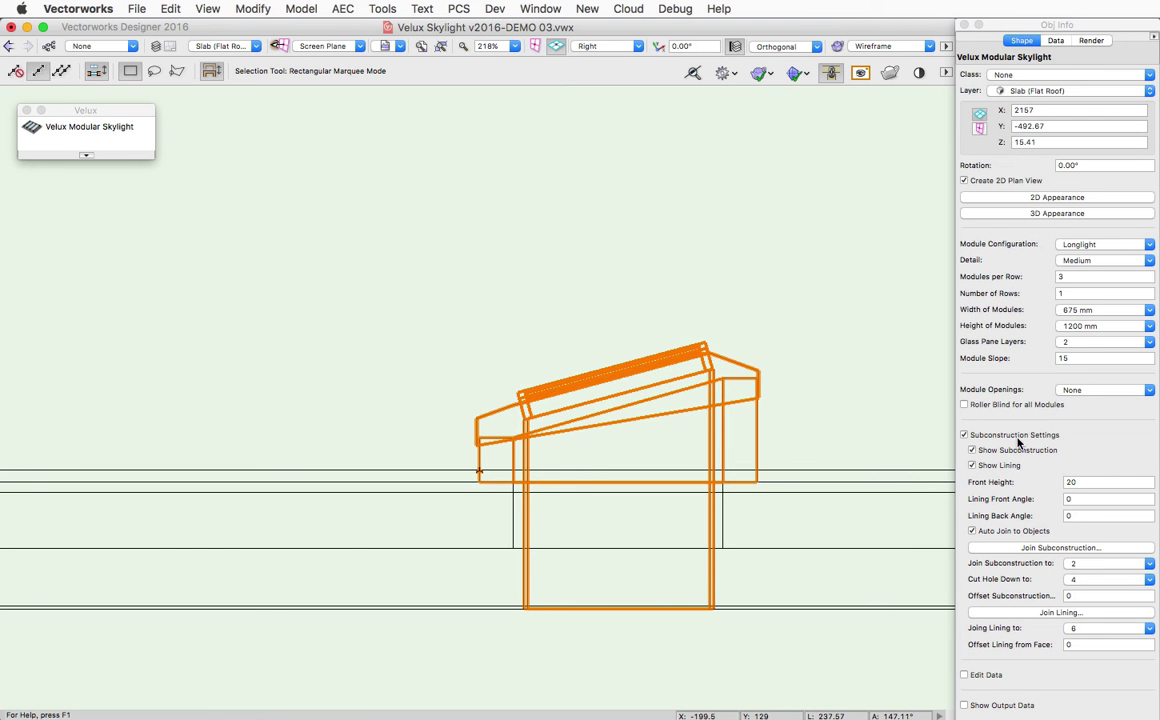
click(1072, 499)
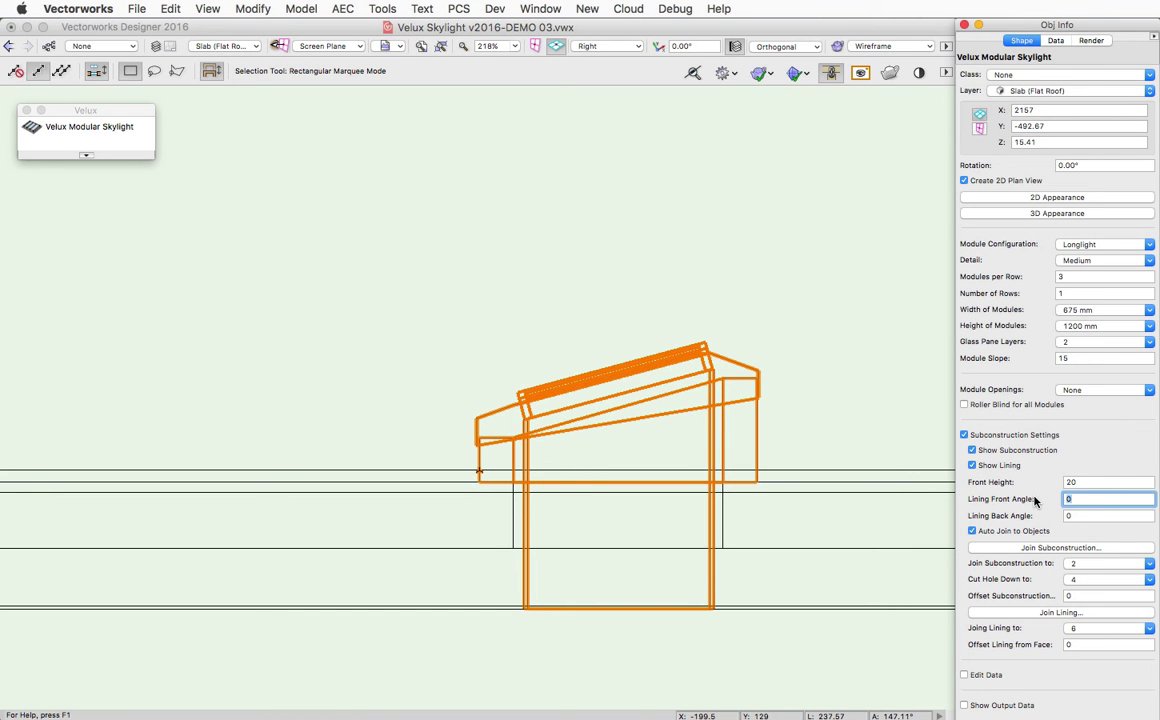
key(Tab)
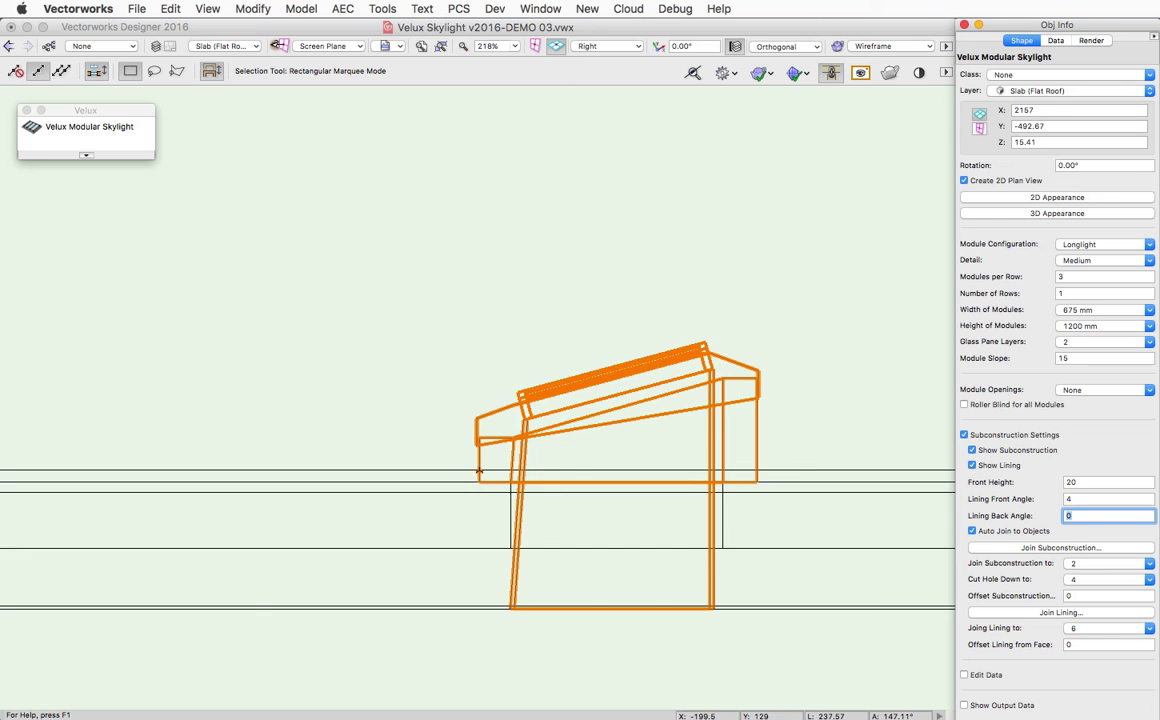
- Go to Right Isometric, enable Clip Cube, and begin rotating it
scroll(702, 603, up, 3)
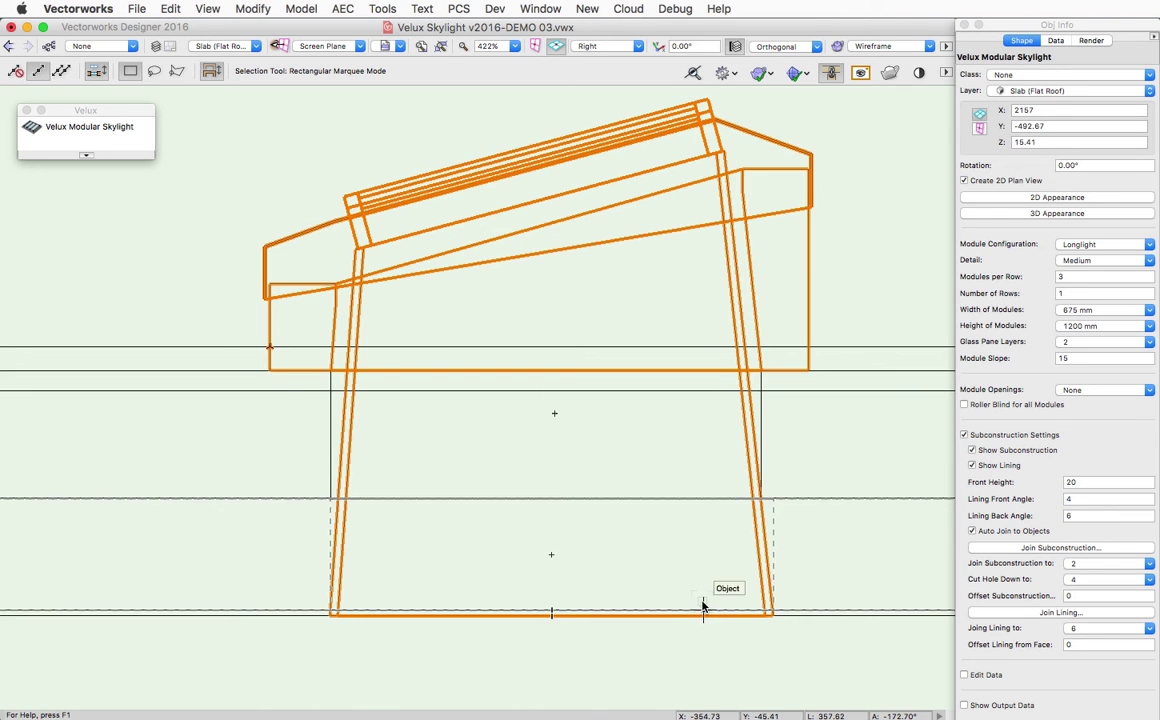
key(3)
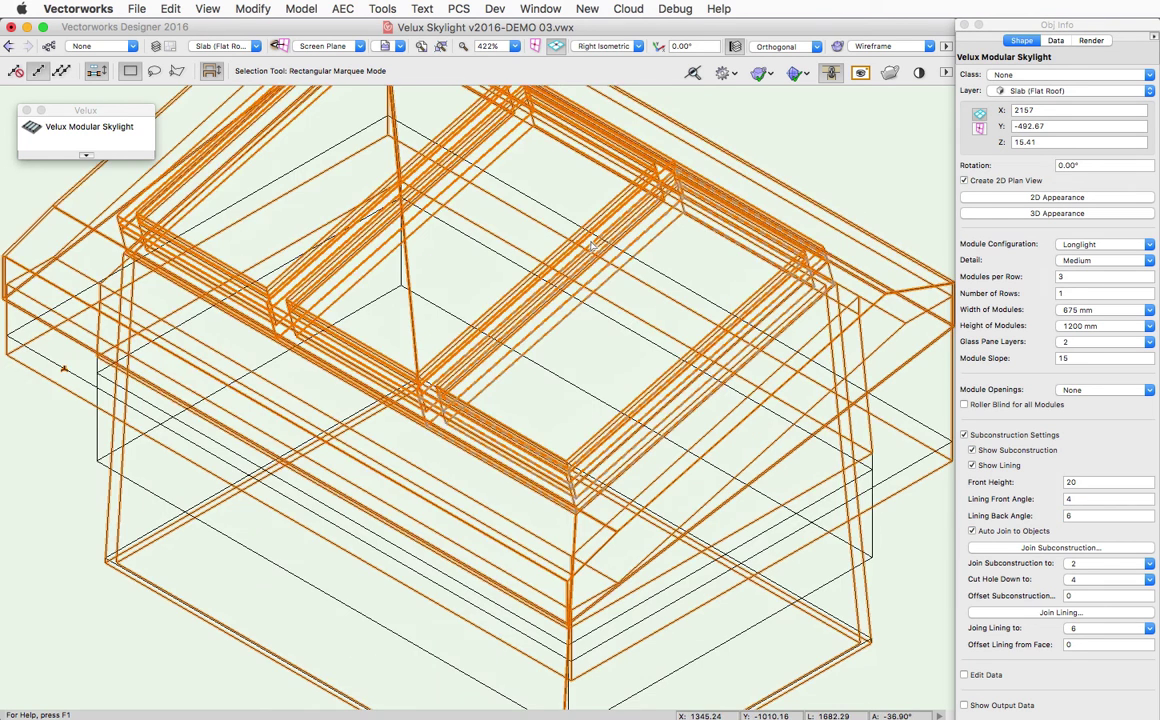
scroll(694, 251, down, 3)
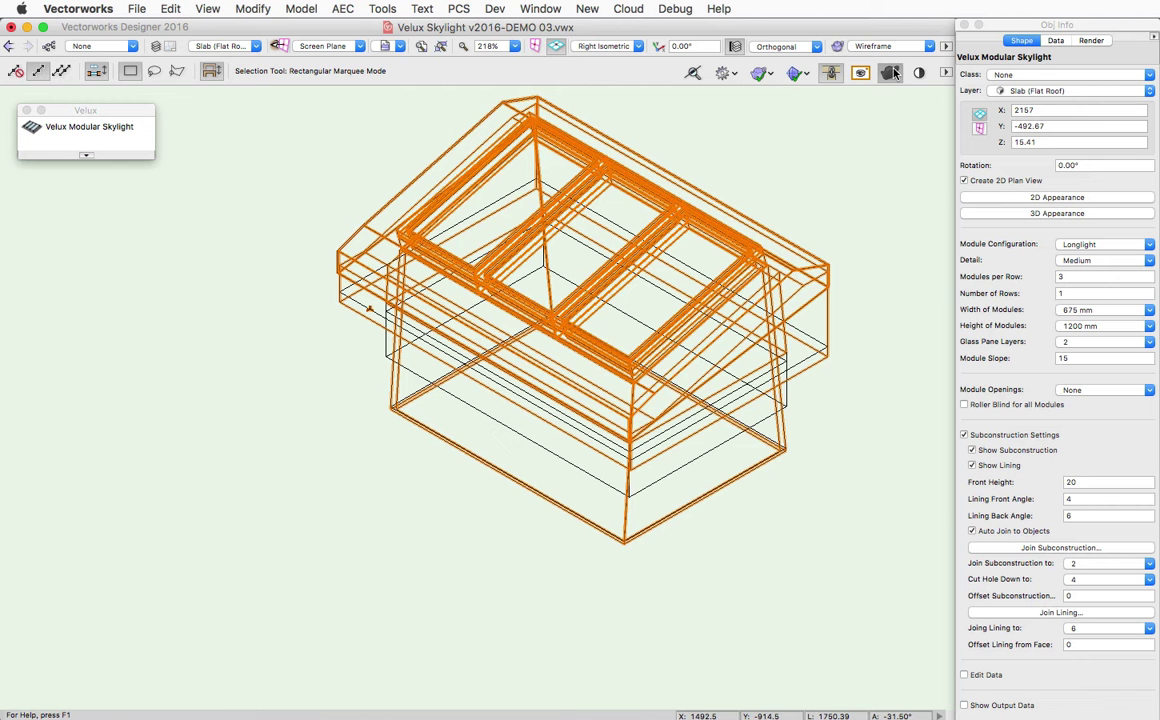
click(889, 72)
click(820, 238)
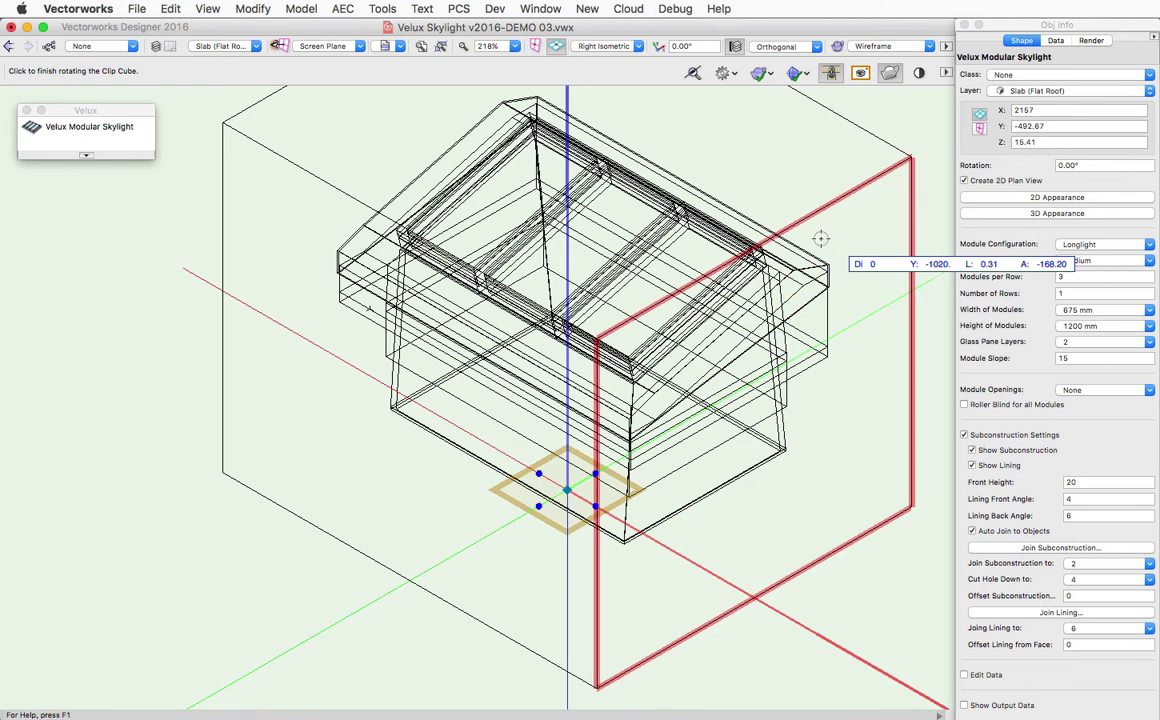
- Finish rotating the clip cube, render in OpenGL, and clear the selection
click(712, 178)
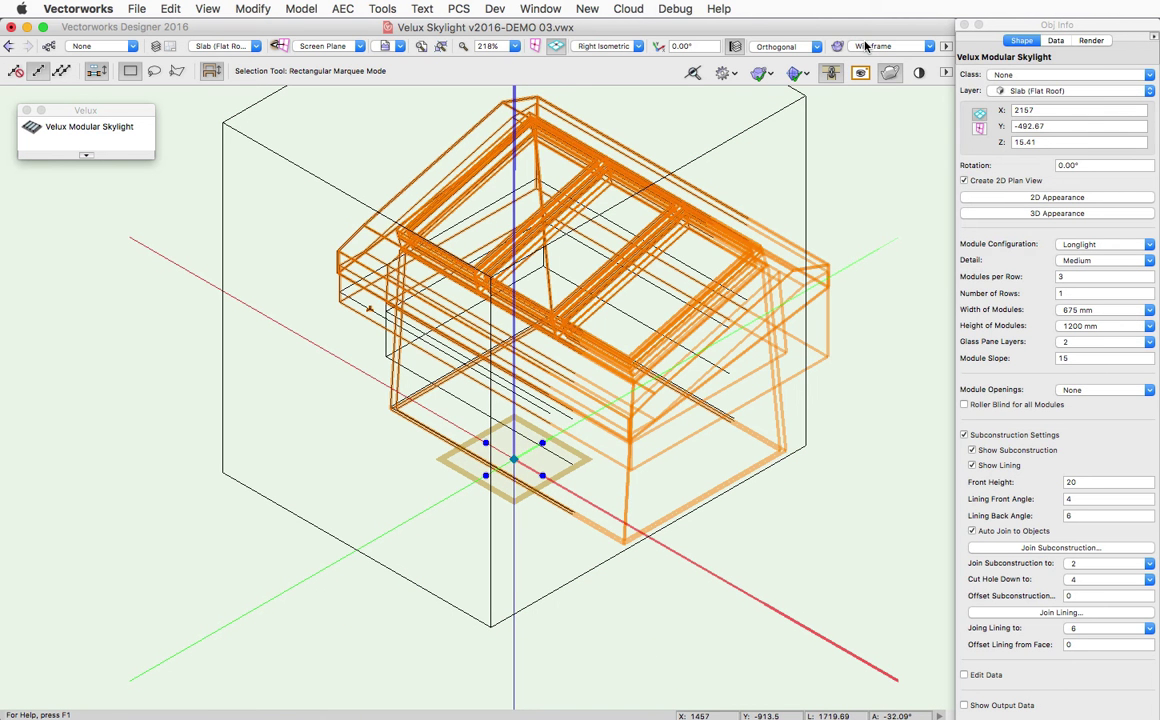
click(866, 47)
click(878, 150)
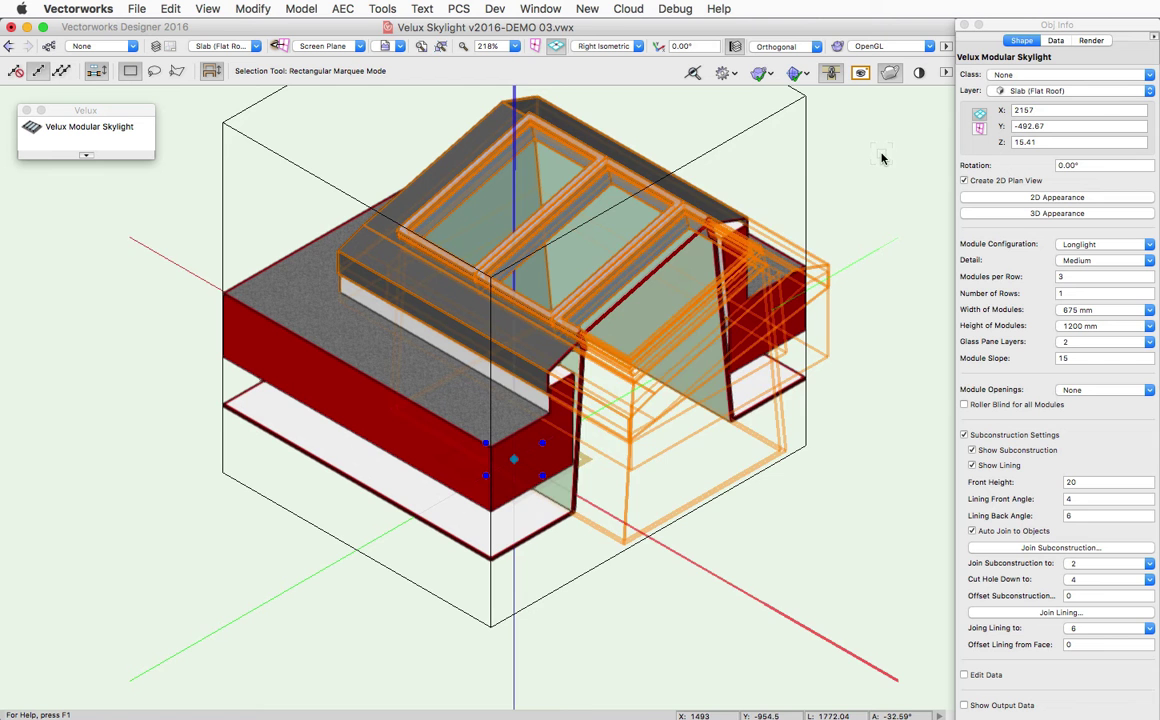
click(789, 531)
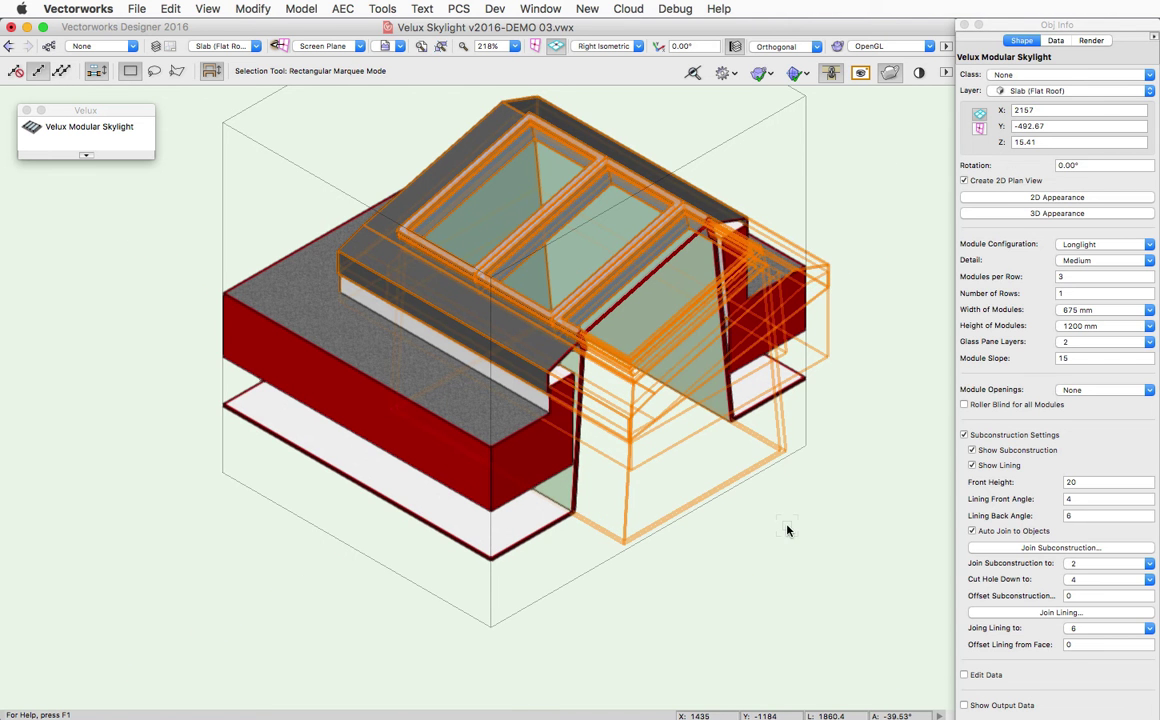
click(787, 531)
- Inspect the angled lining from the Right view and an orbit, then reselect the skylight in Right Isometric
scroll(792, 531, up, 3)
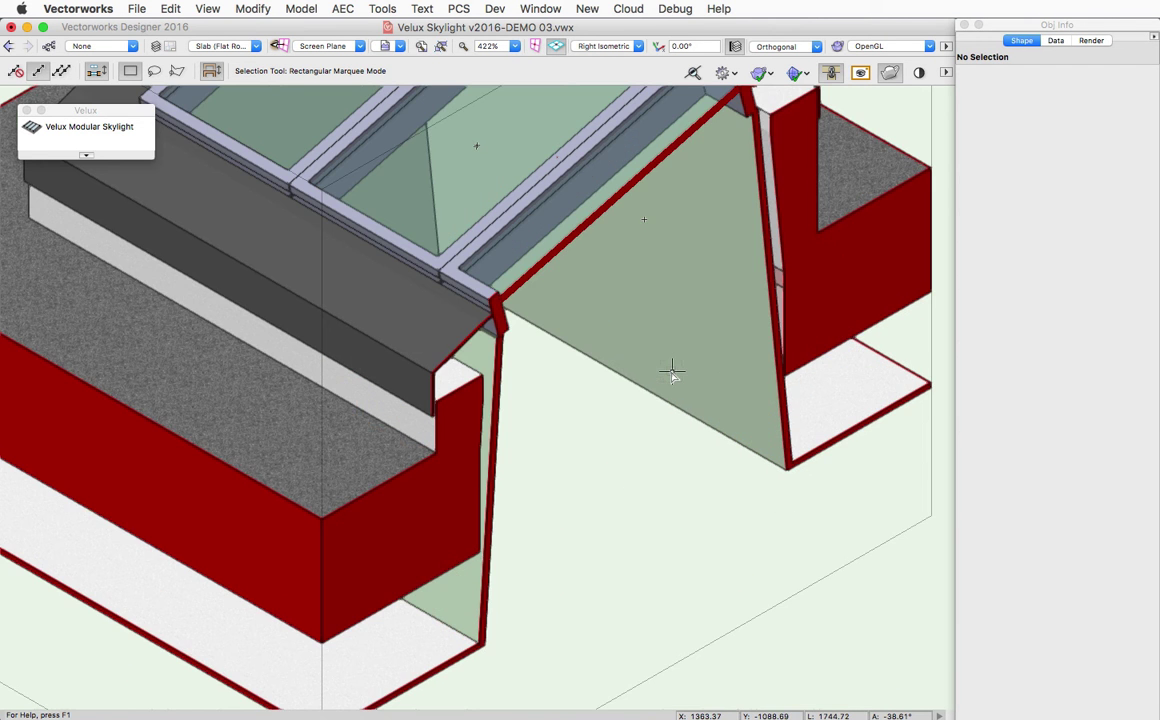
key(KP_6)
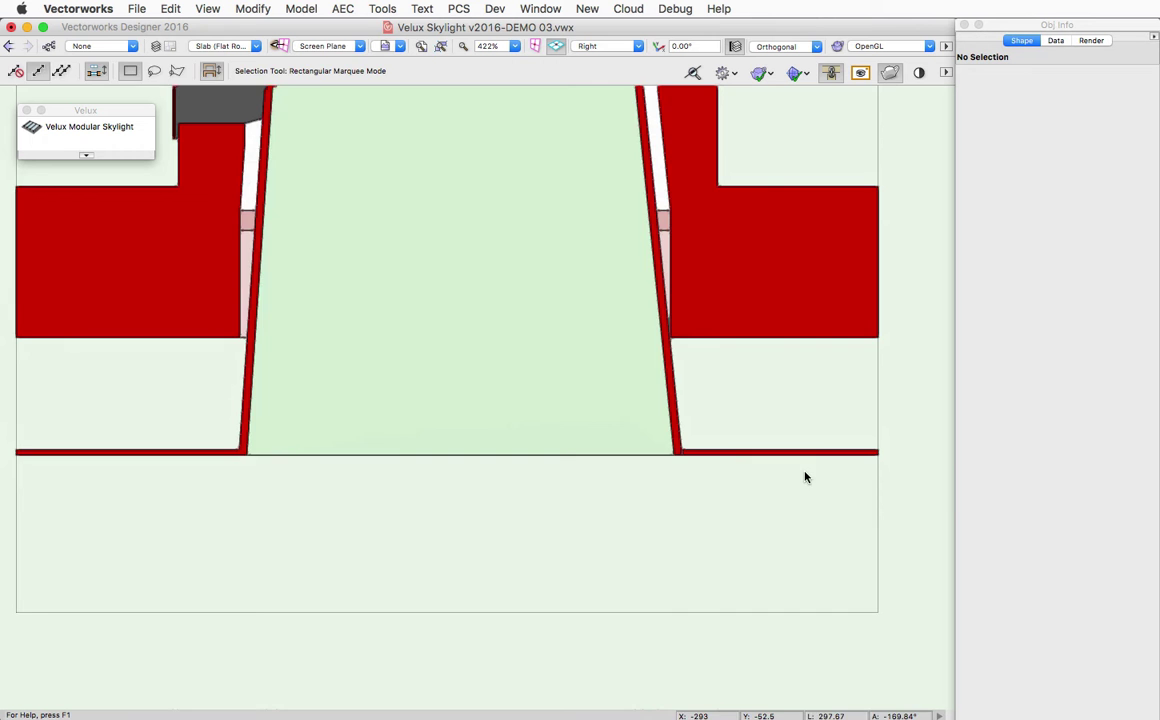
key(space)
mouse_move(406, 347)
mouse_down()
mouse_move(507, 489)
mouse_move(520, 482)
mouse_up()
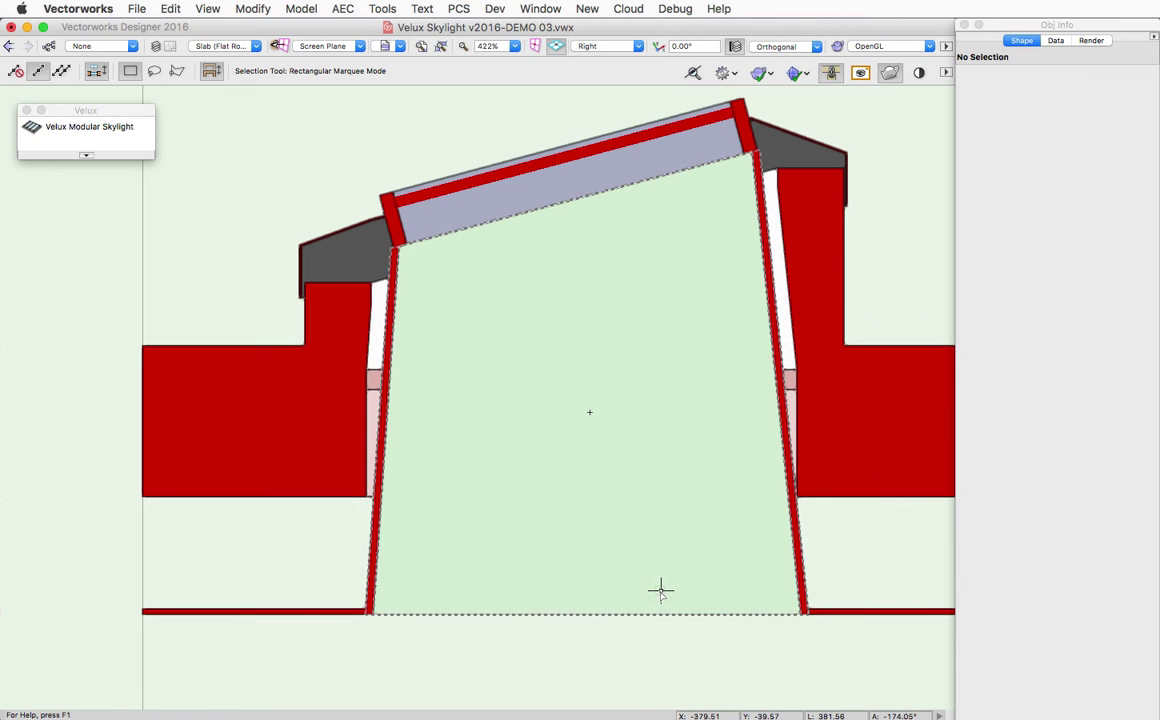
middle_drag(660, 597, 911, 347)
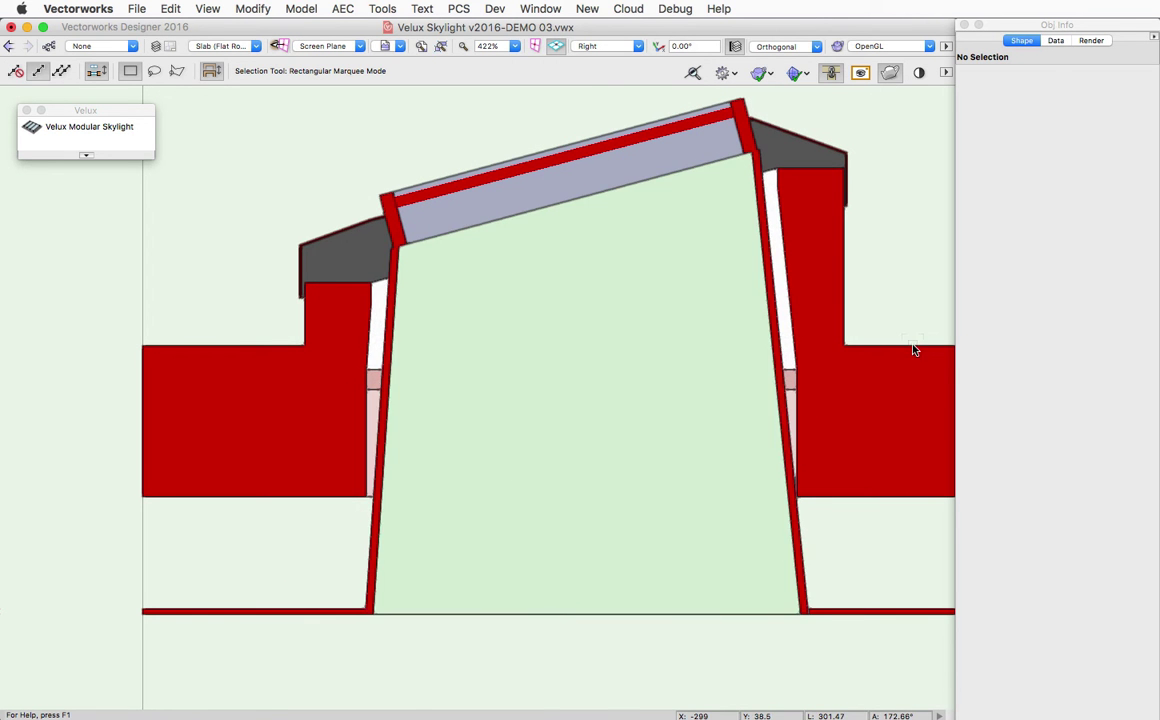
key(KP_3)
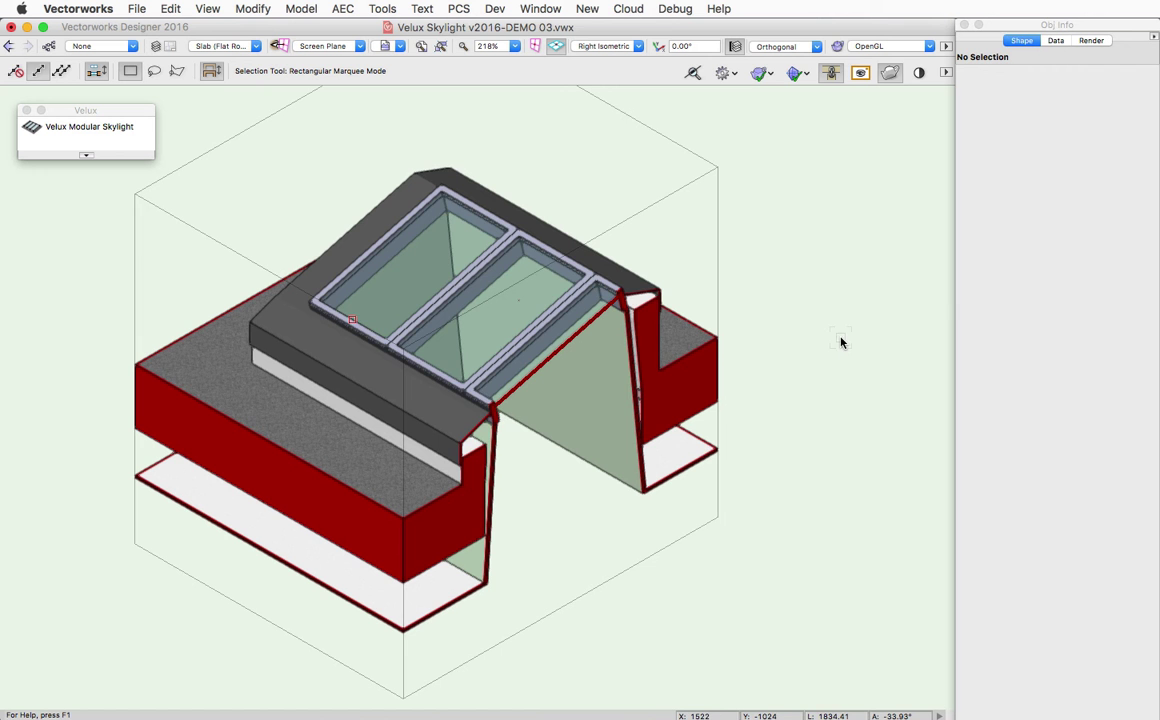
click(636, 310)
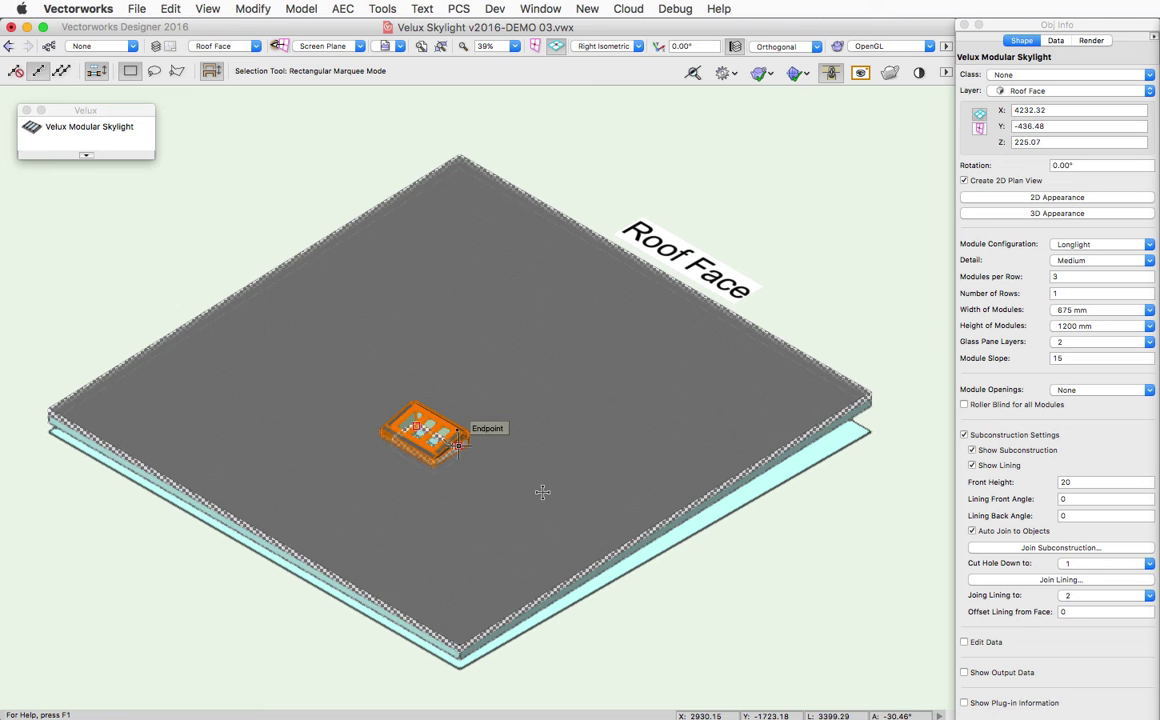
- Nudge the skylight across the roof face and view it side-on in the Right view
click(457, 440)
drag(456, 437, 456, 434)
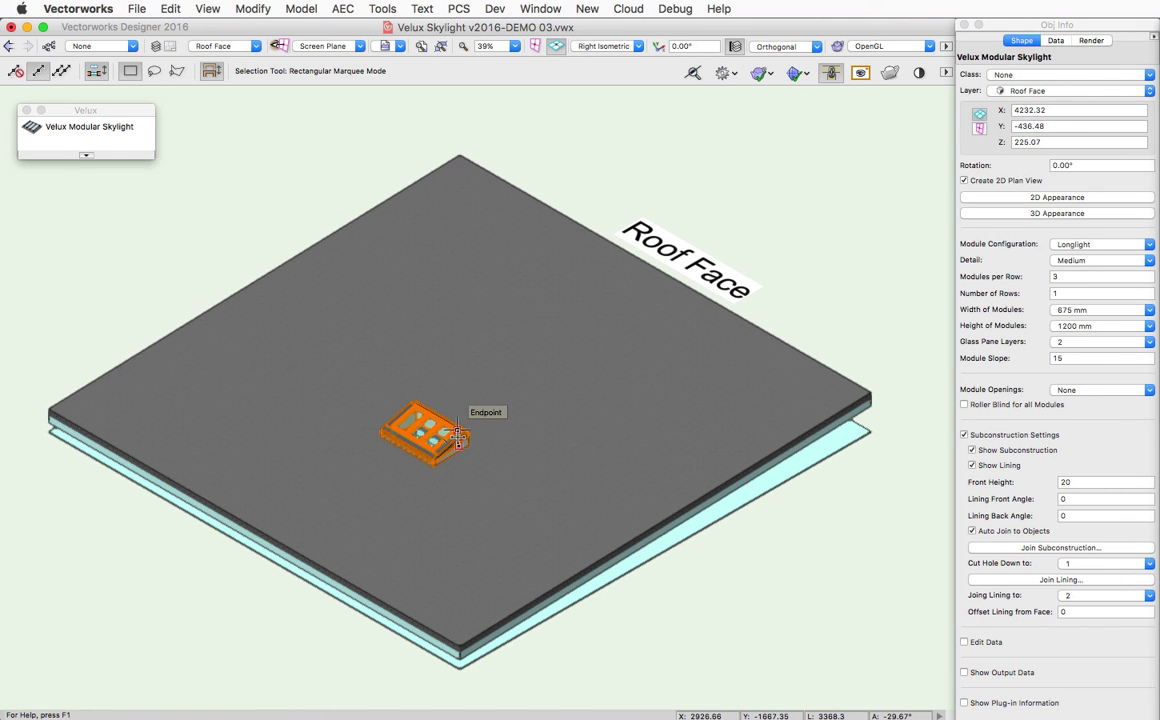
key(6)
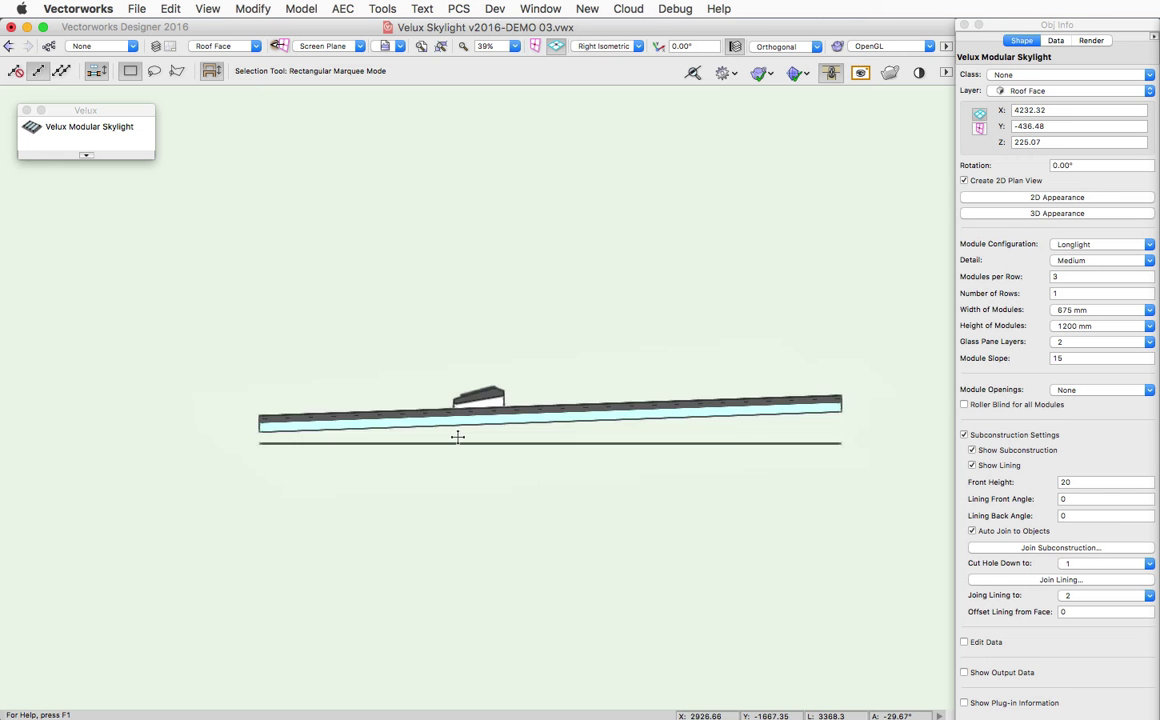
scroll(457, 437, up, 6)
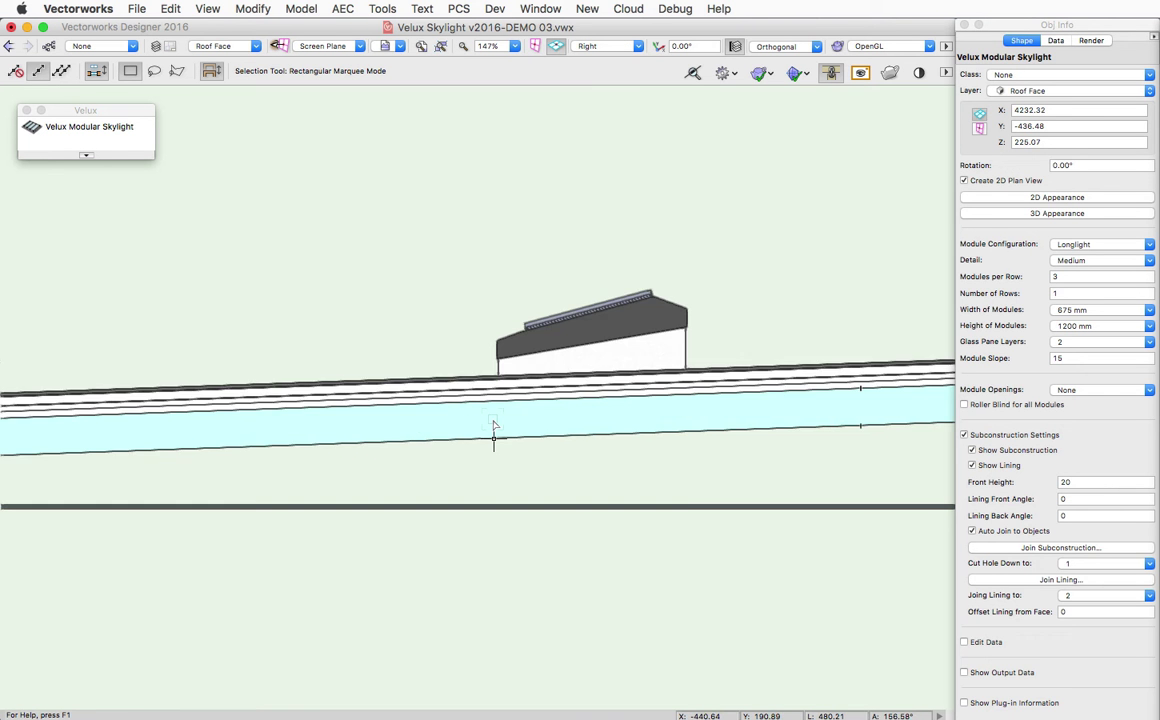
- Select the roof face, ceiling slab, and skylight in turn to inspect them
click(674, 345)
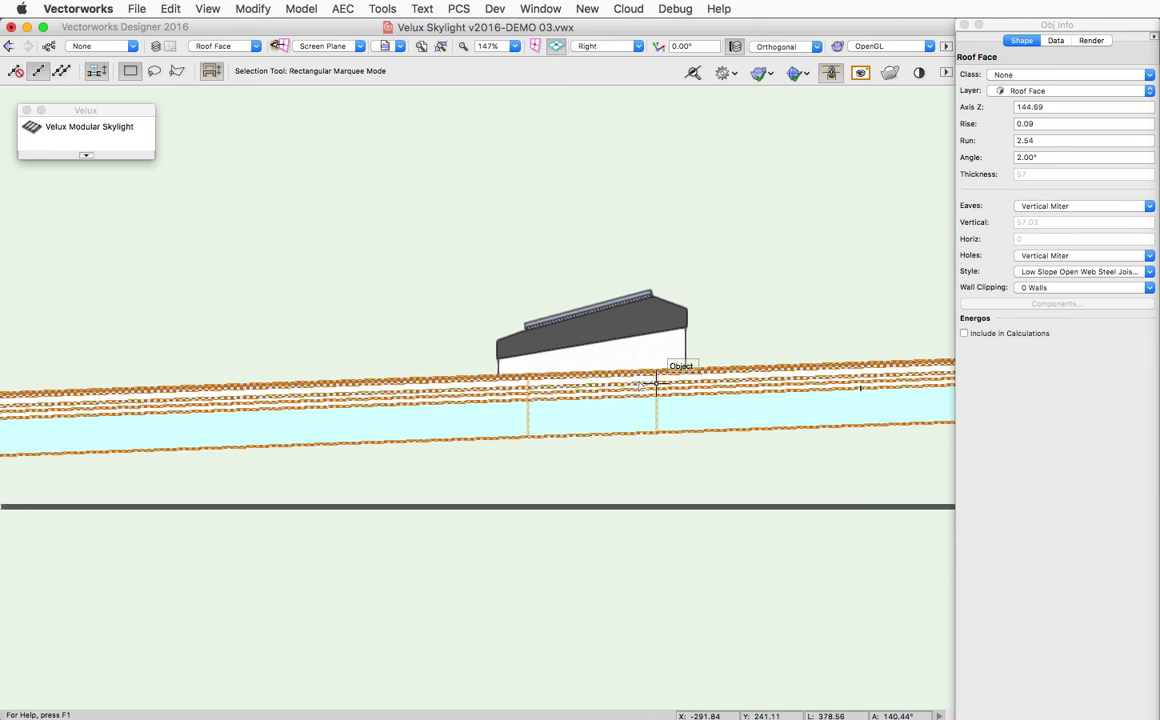
click(680, 507)
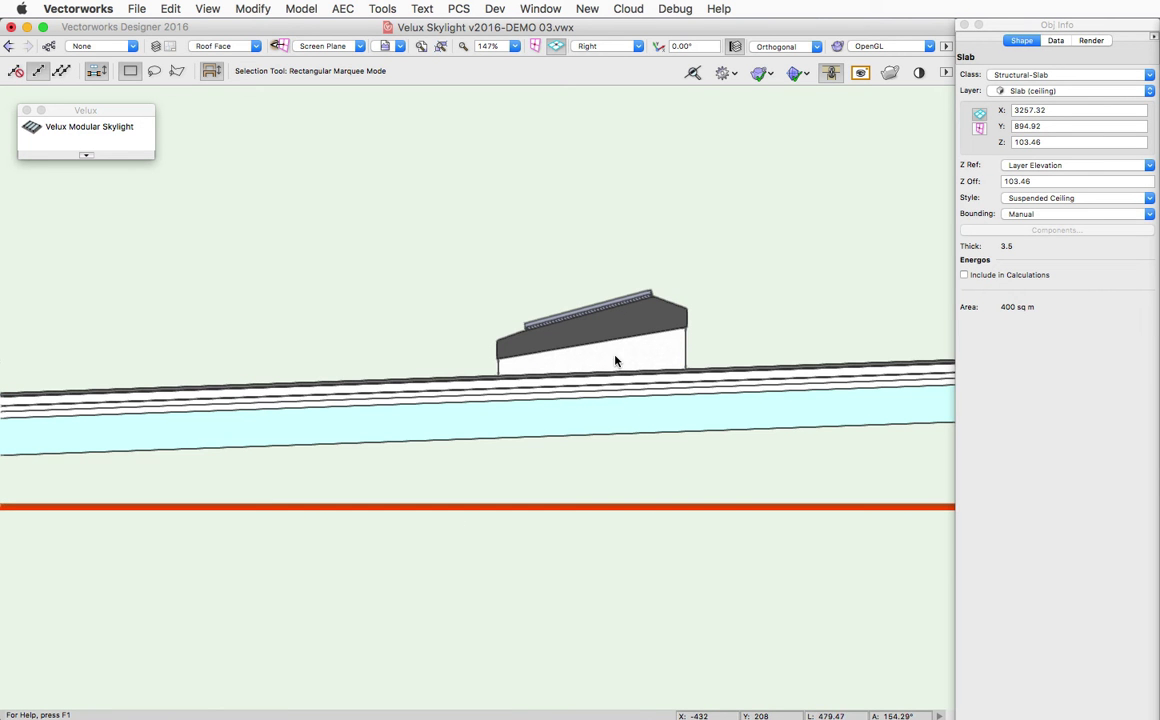
click(749, 378)
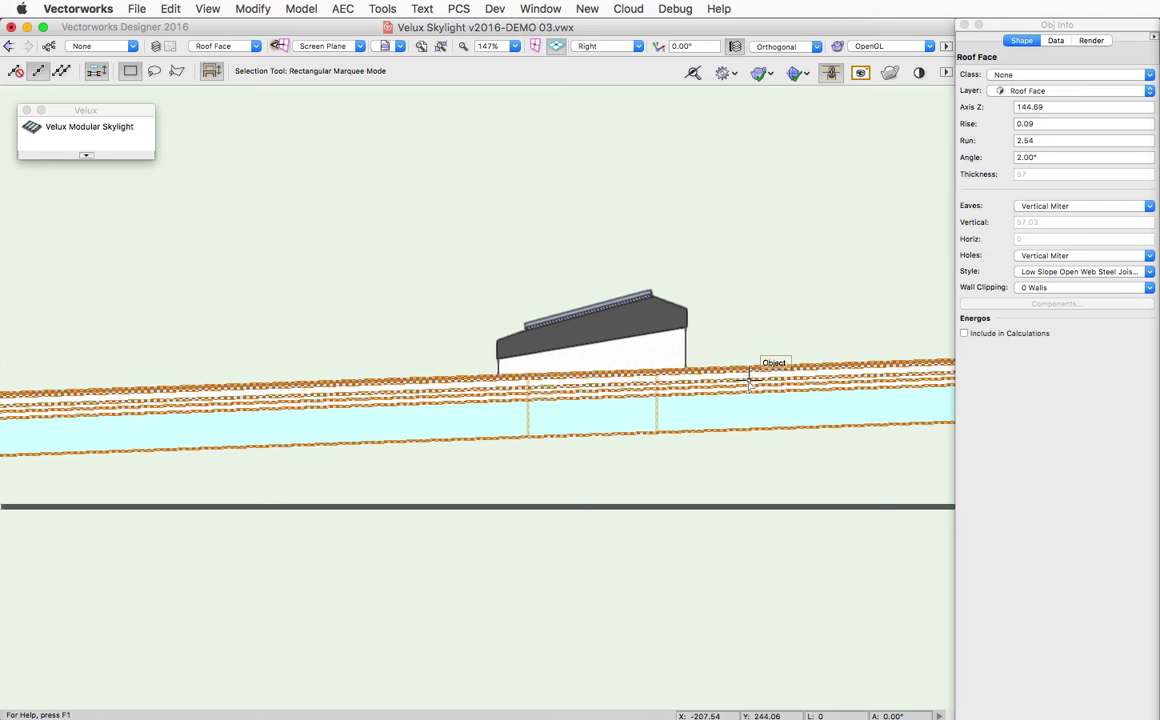
click(640, 315)
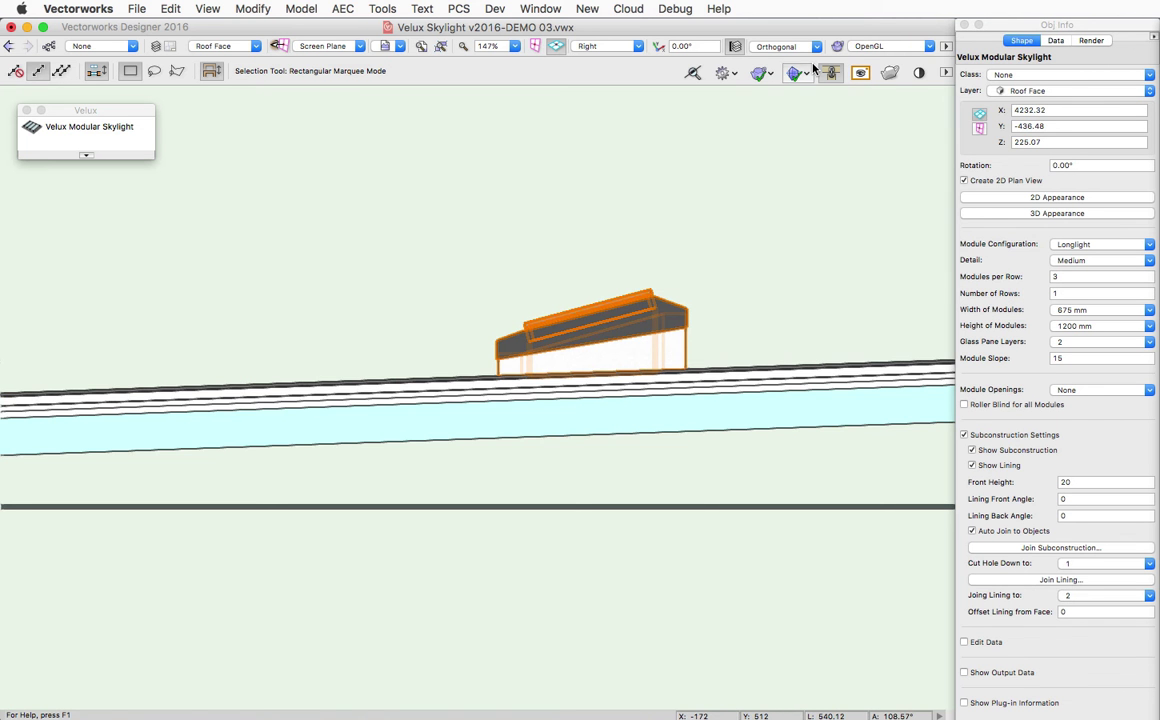
- Render in Wireframe and select the ceiling slab and skylight again
click(880, 46)
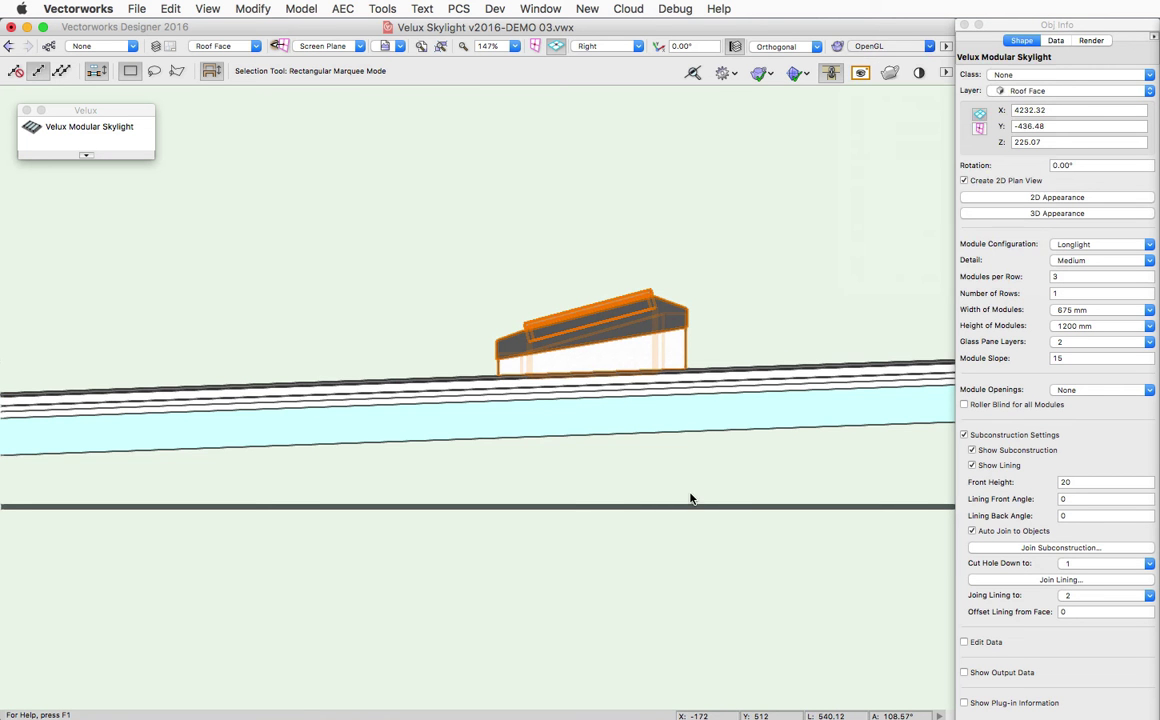
key(super+shift+w)
click(724, 507)
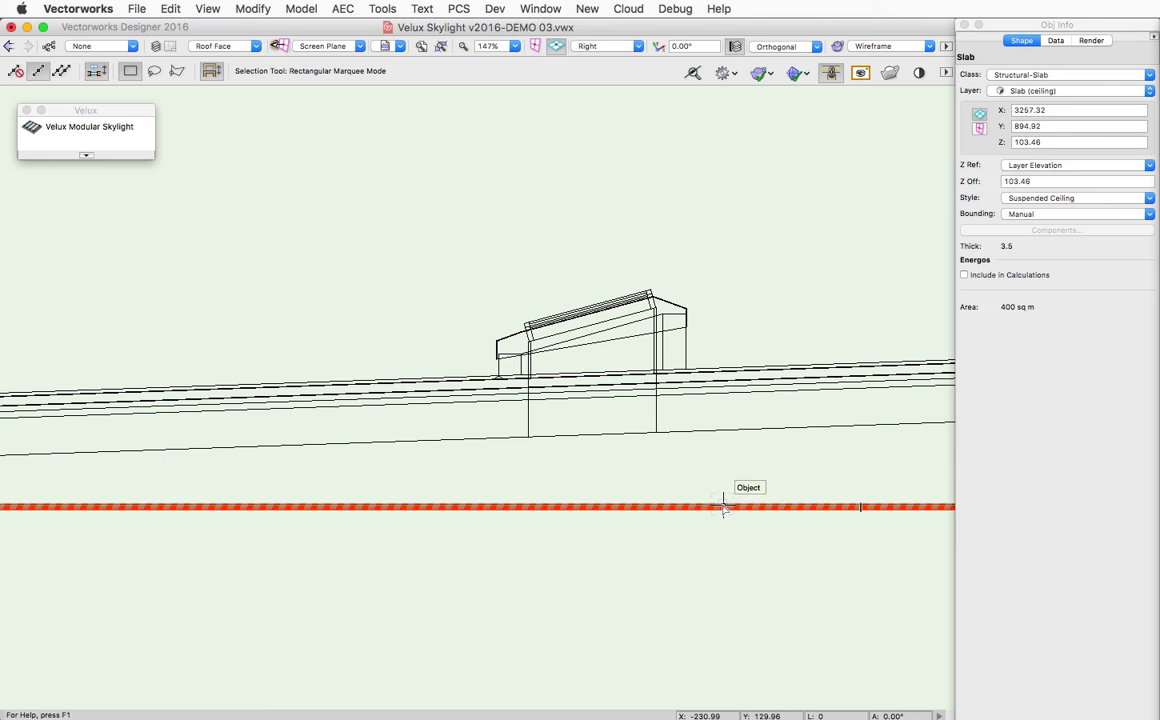
click(648, 296)
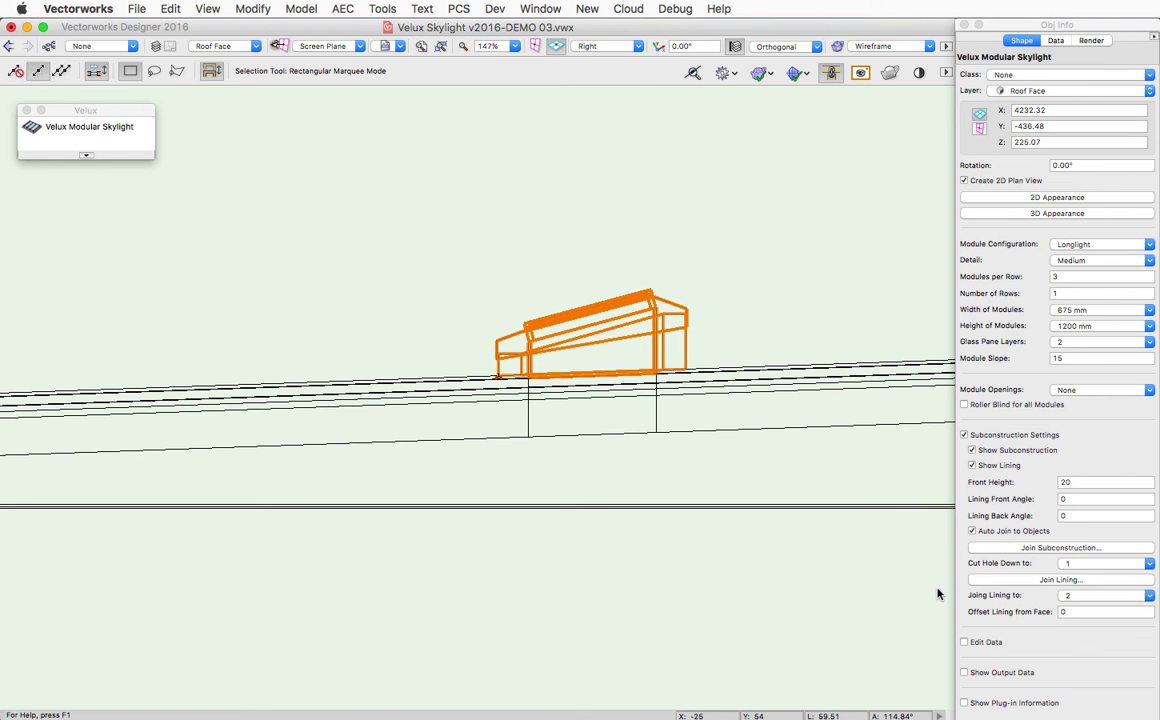
- Join the skylight's lining down to the ceiling slab with Join Lining…
click(990, 580)
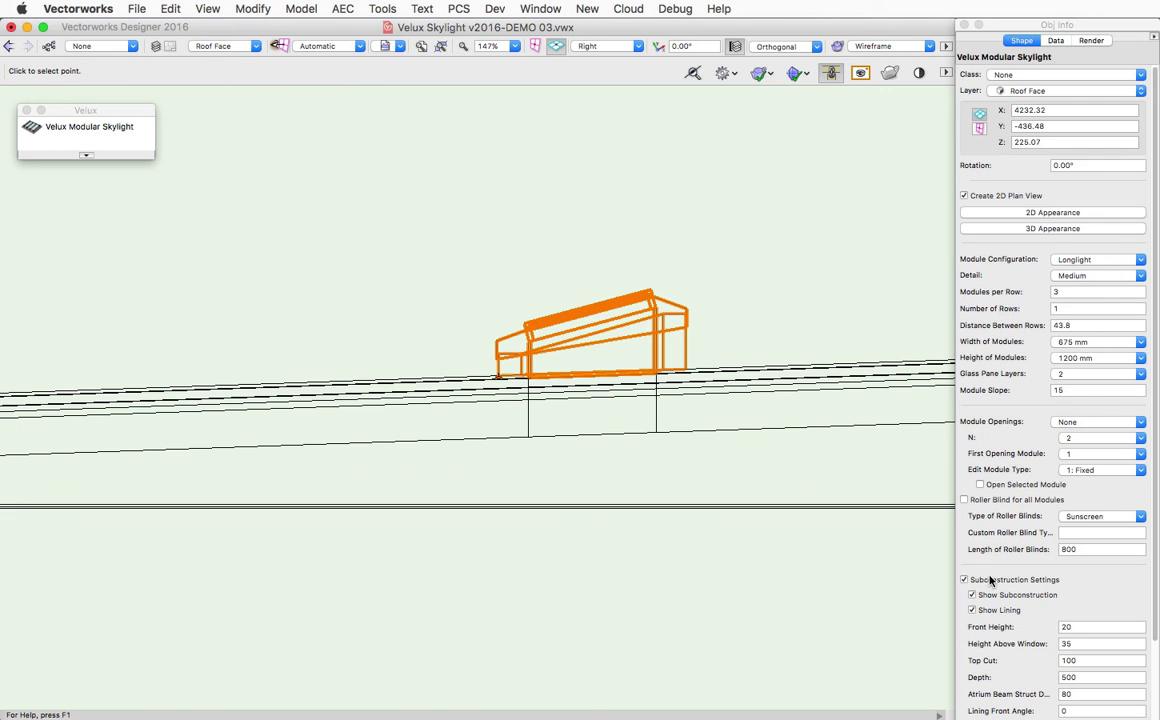
click(719, 505)
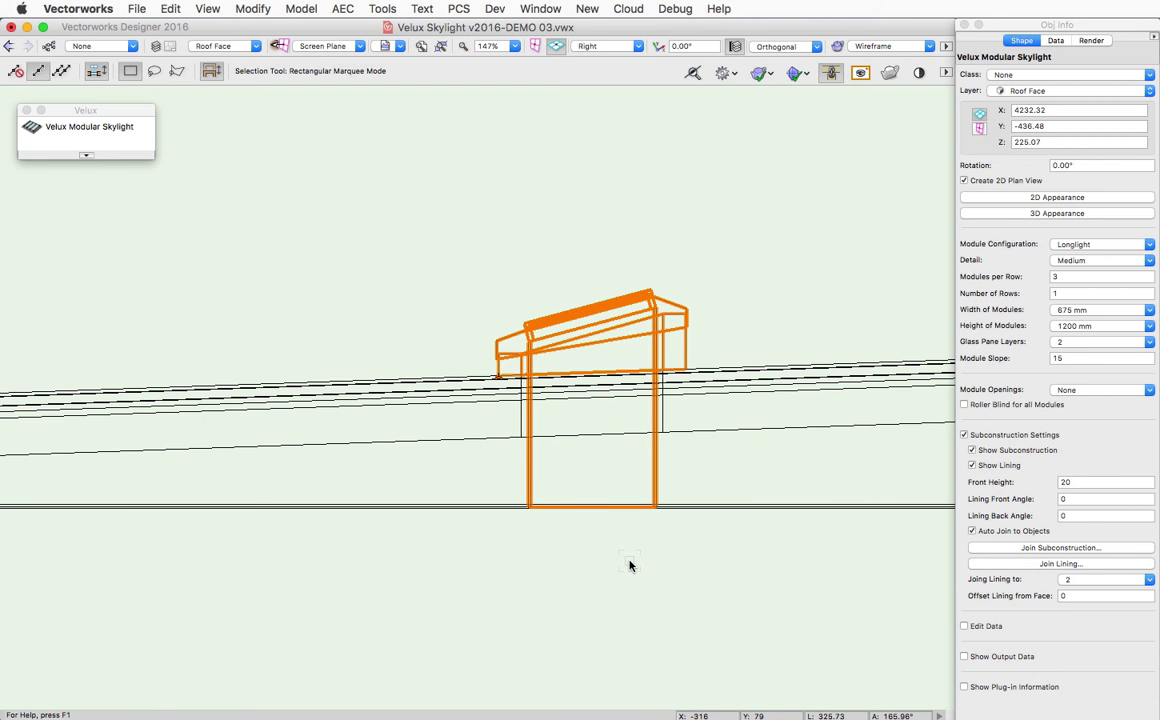
right_click(628, 296)
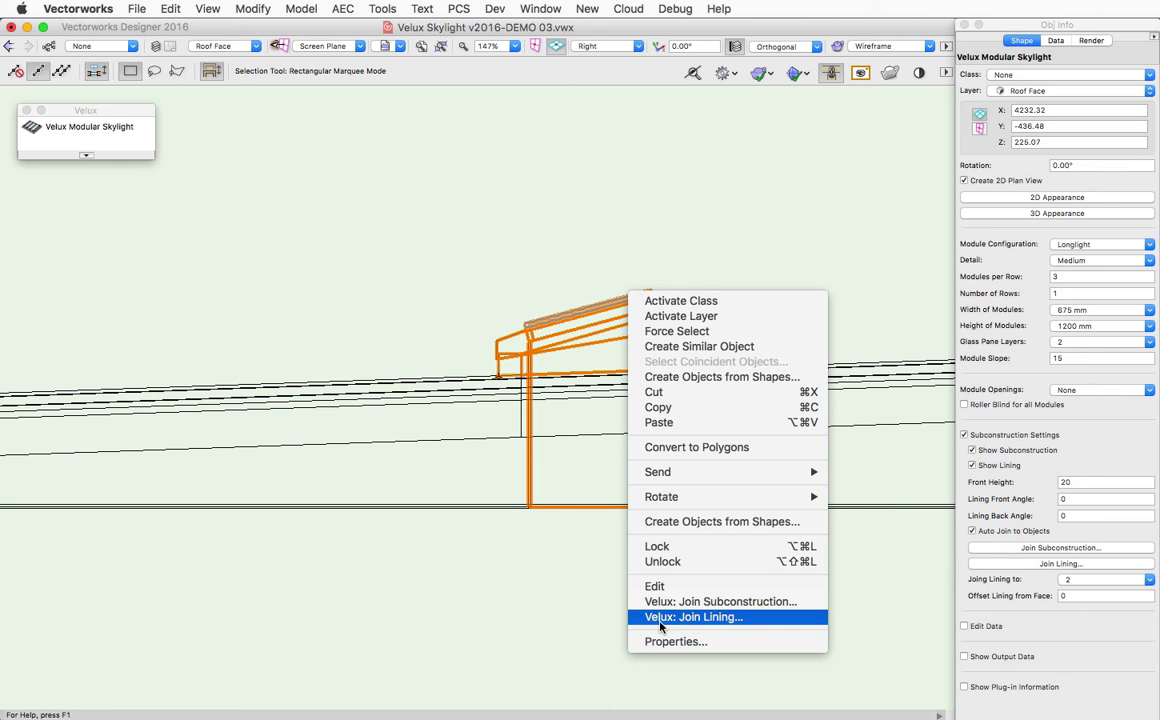
click(725, 618)
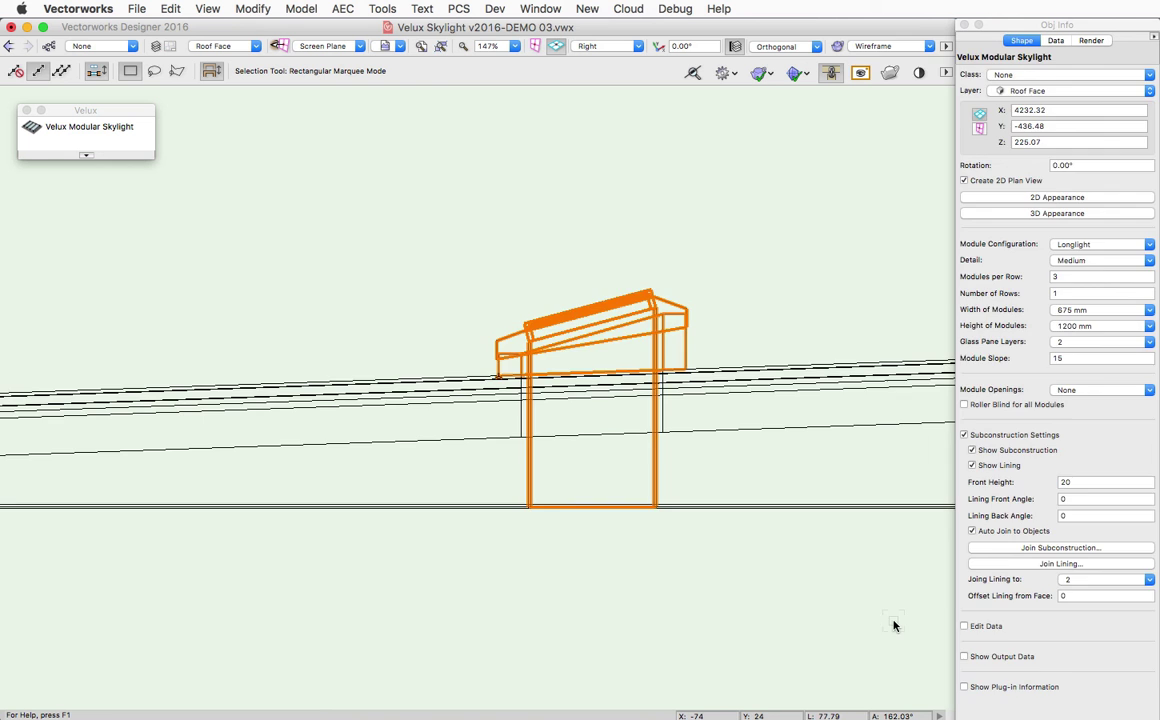
- Deselect the skylight and return the render mode to shaded OpenGL
click(893, 626)
click(877, 46)
click(883, 153)
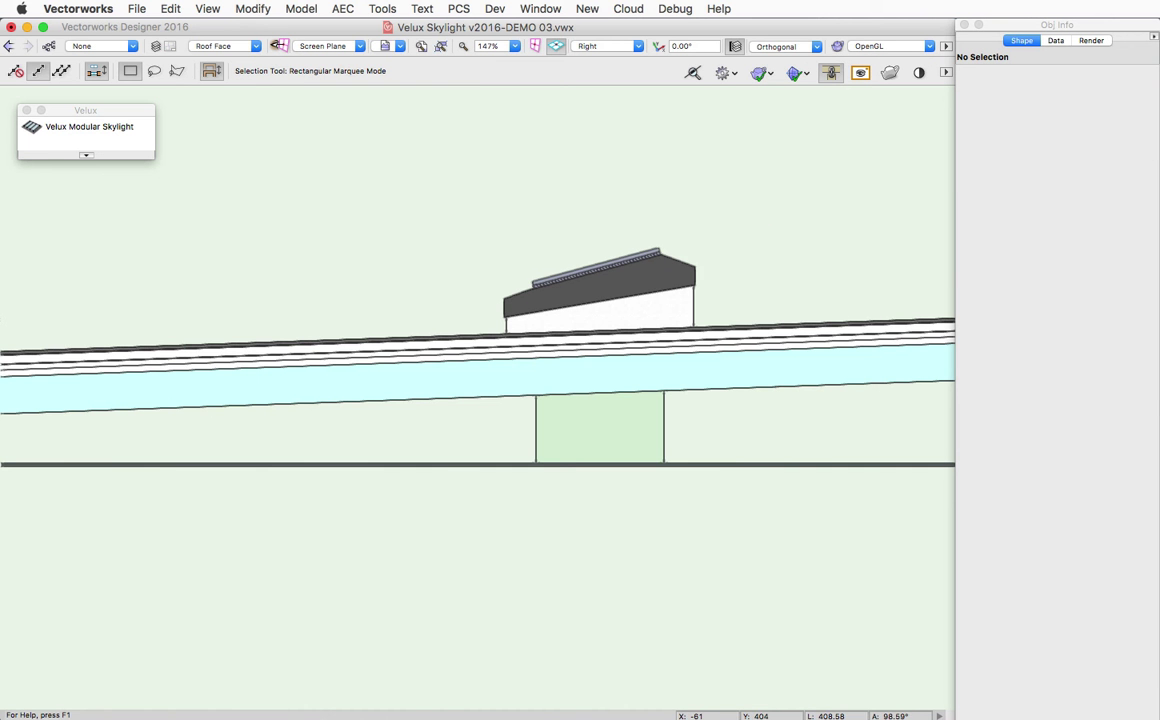
- Orbit around the stacked roofs, select the ridgelight skylight, and return to the isometric view
key(shift+c)
drag(489, 513, 668, 461)
key(x)
click(689, 375)
key(space)
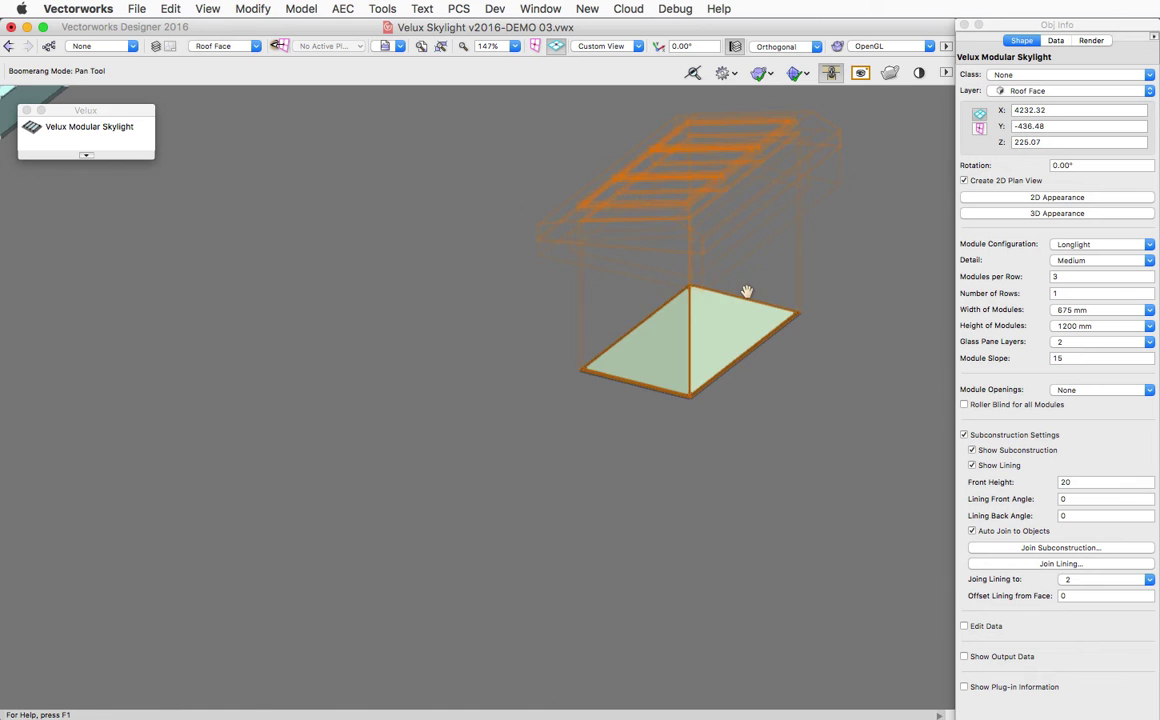
drag(746, 292, 844, 598)
key(ctrl+z)
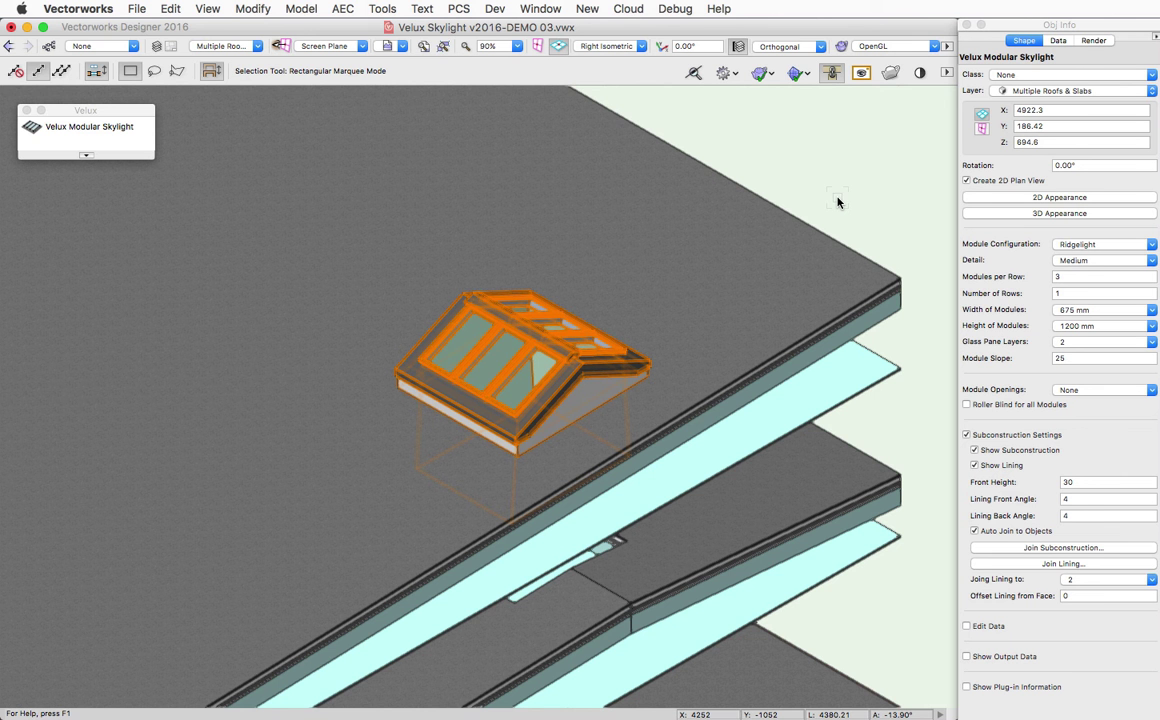
- Switch to Right view, frame the ridgelight, and select the upper roof and the 3.5-thick slab below
click(1054, 547)
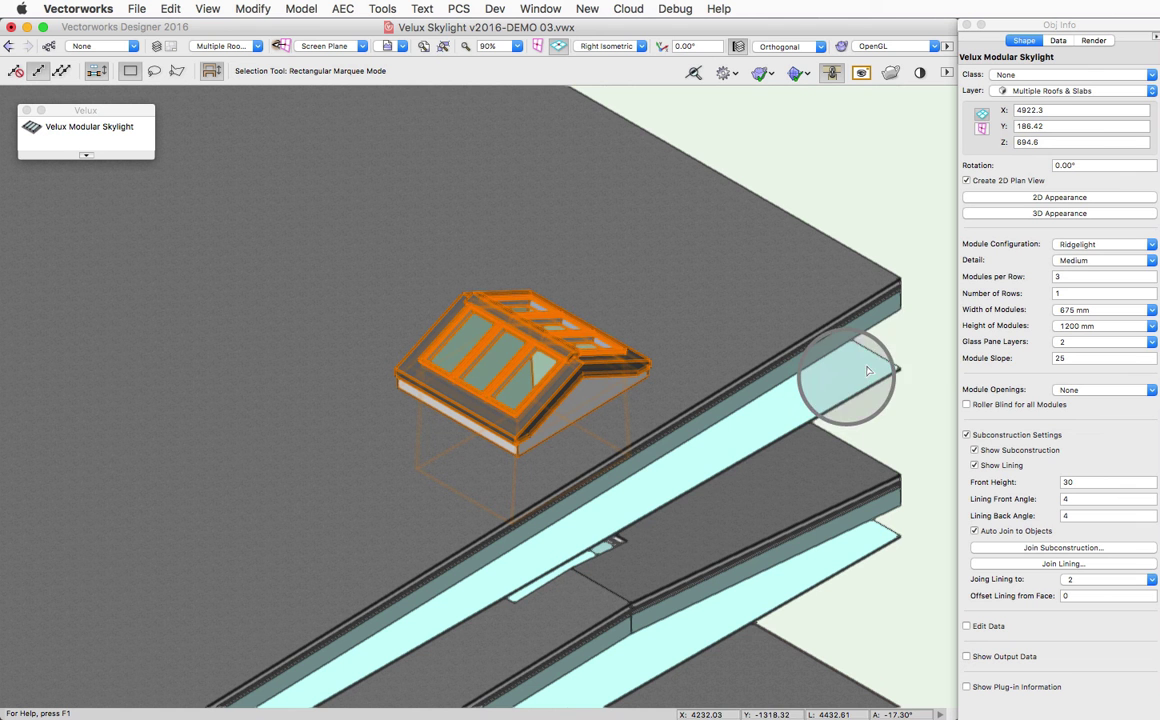
right_click(576, 368)
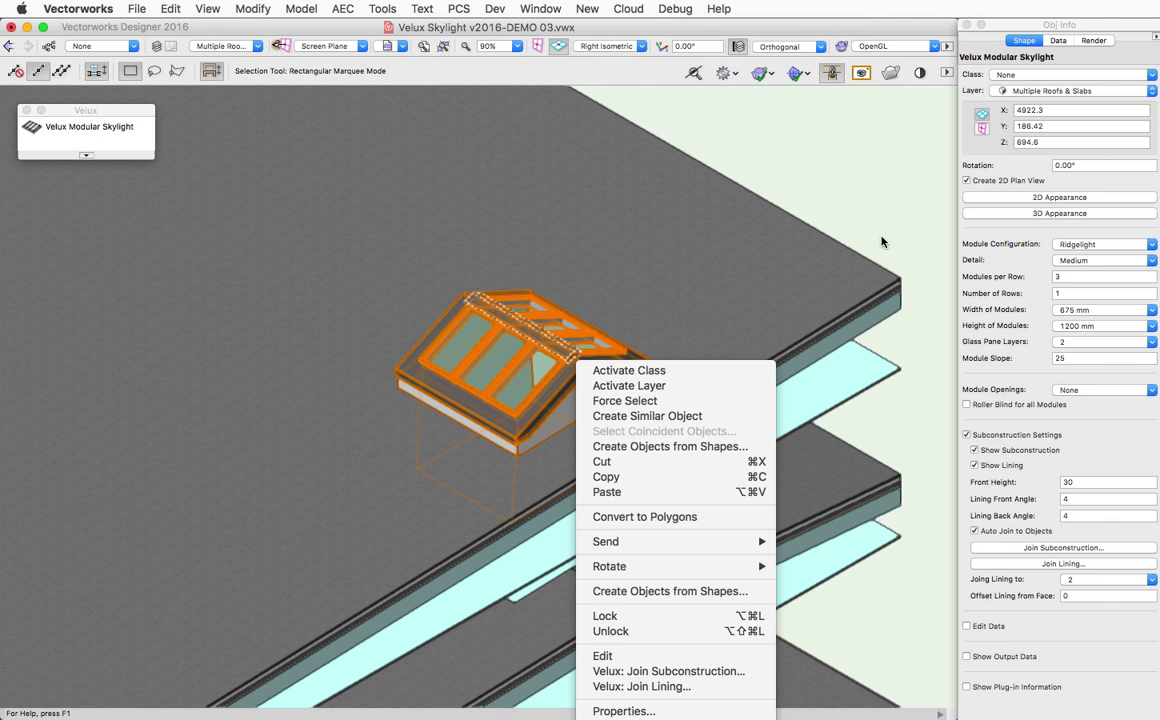
click(912, 179)
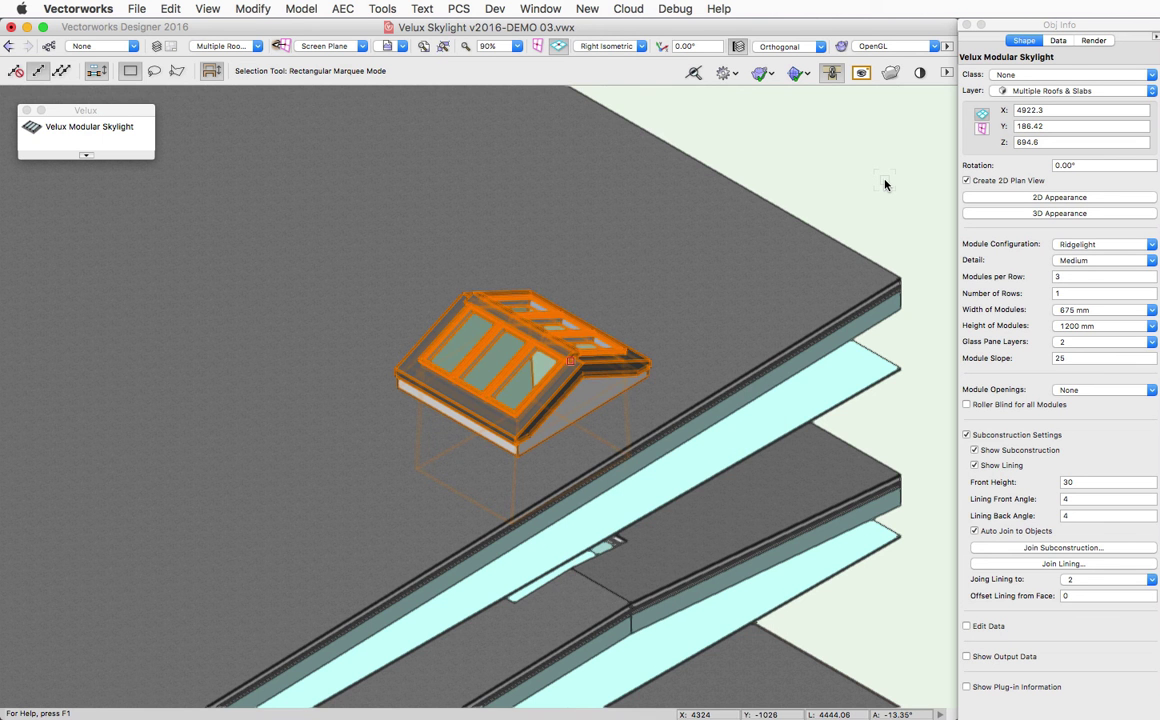
key(6)
key(space)
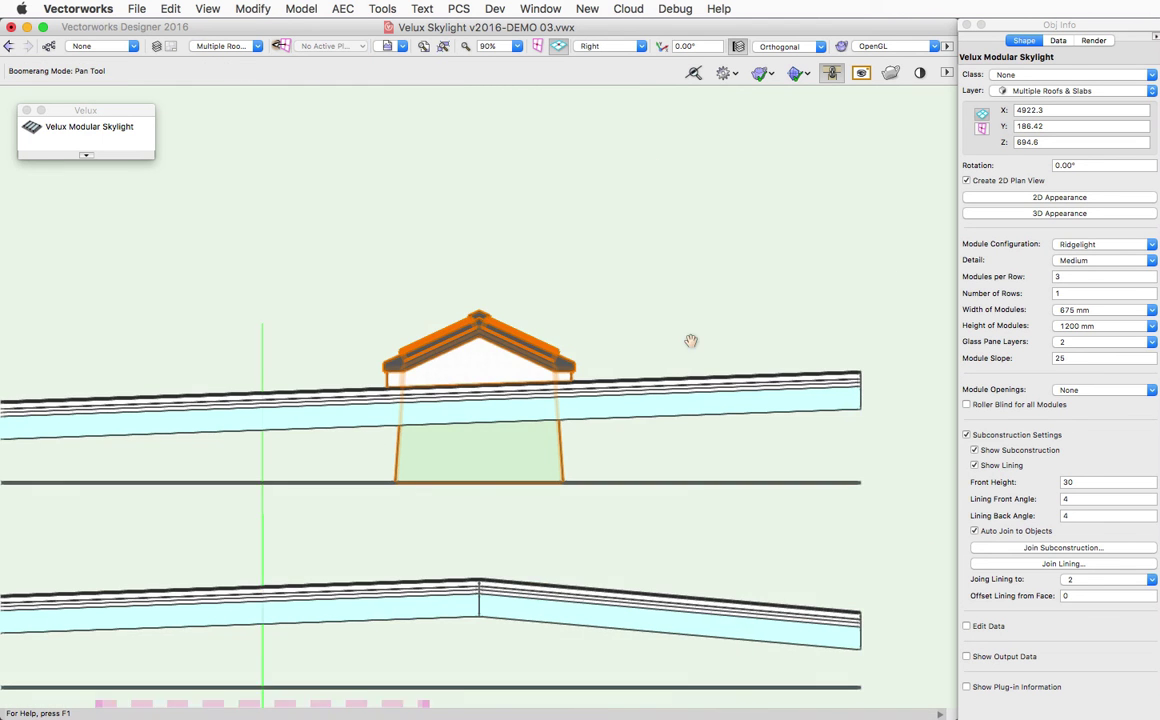
mouse_move(691, 341)
mouse_down()
mouse_move(834, 181)
mouse_move(803, 212)
mouse_move(800, 179)
mouse_up()
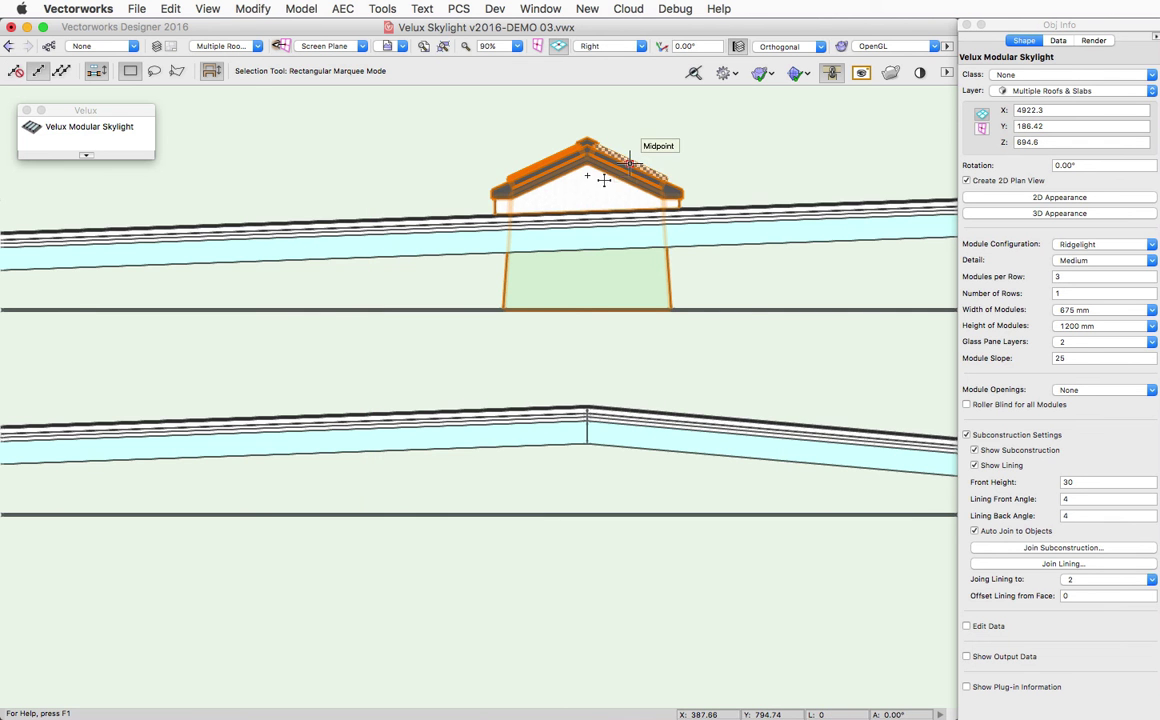
click(729, 214)
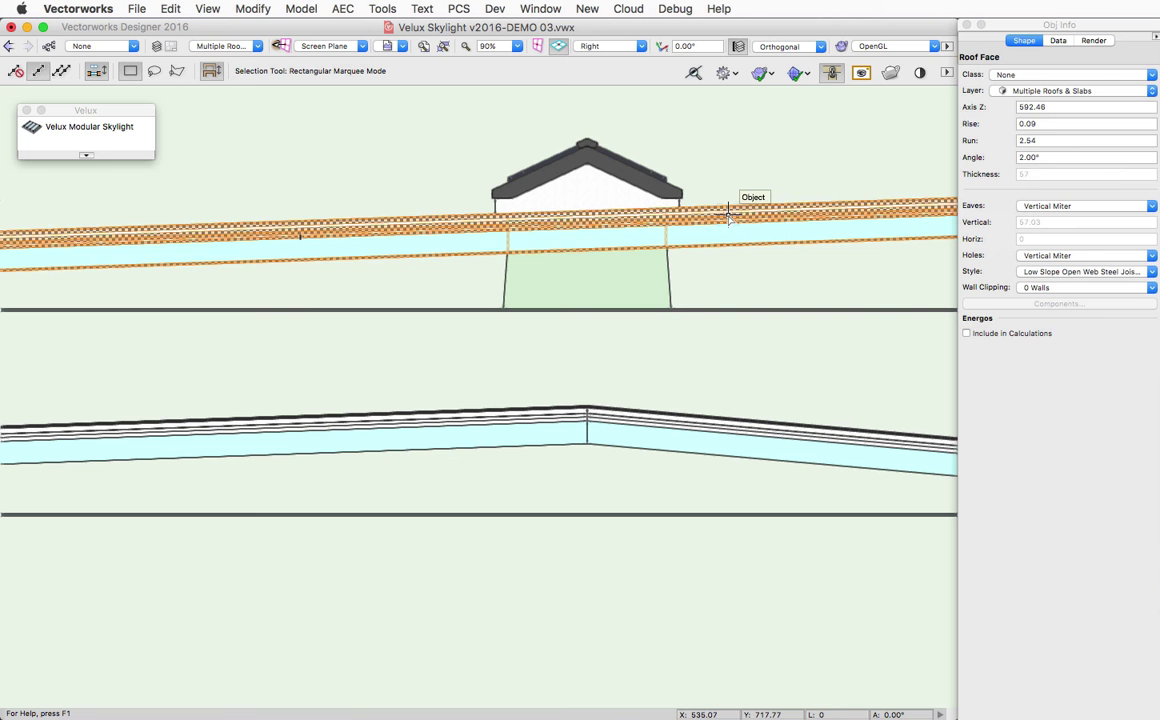
click(740, 310)
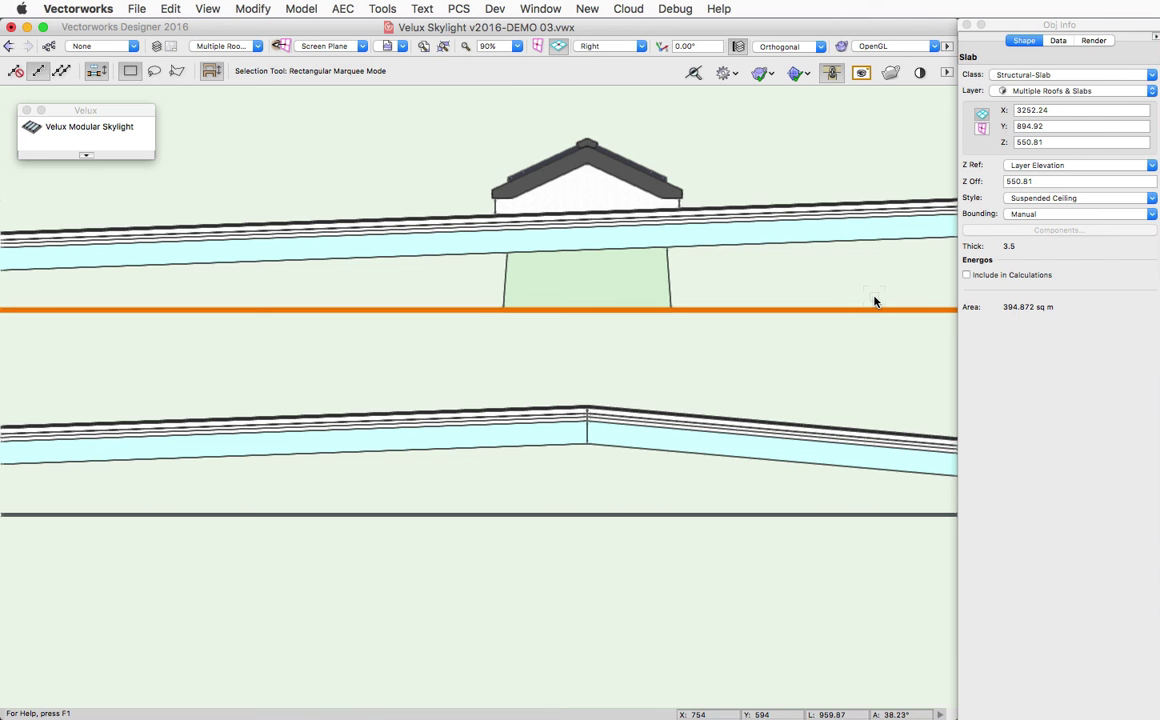
- Join the ridgelight's subconstruction to the middle ridged roof, dropping it to Z 404.37
right_click(609, 156)
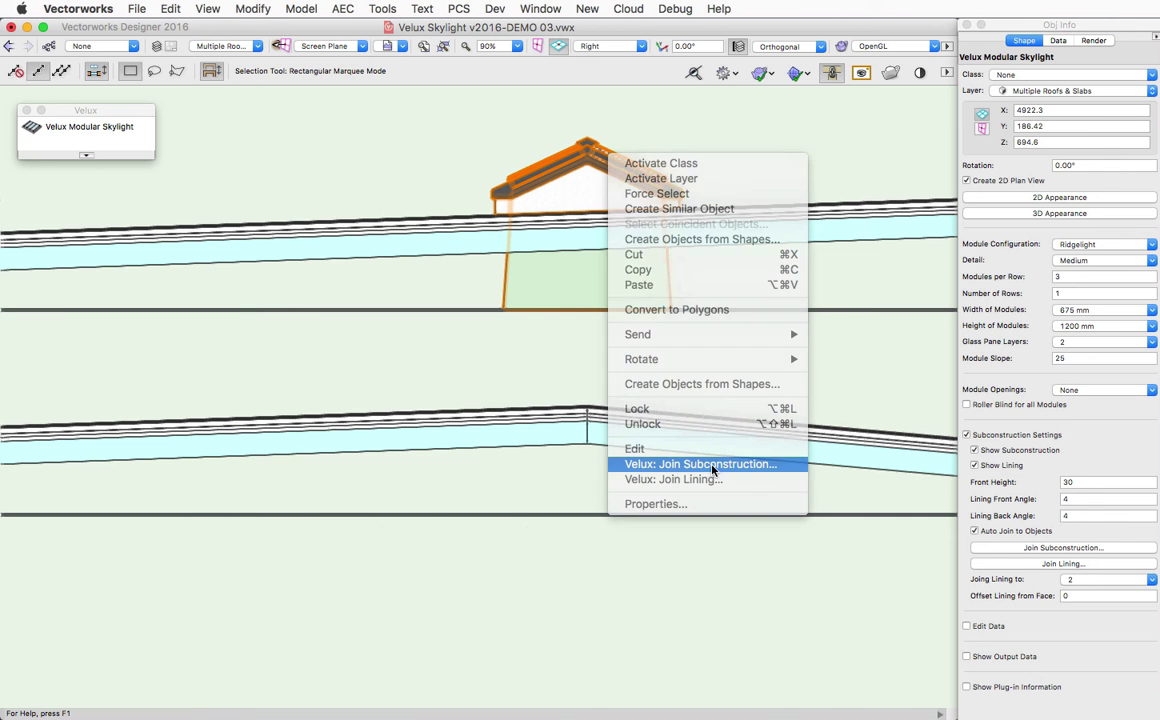
click(712, 465)
scroll(689, 326, down, 3)
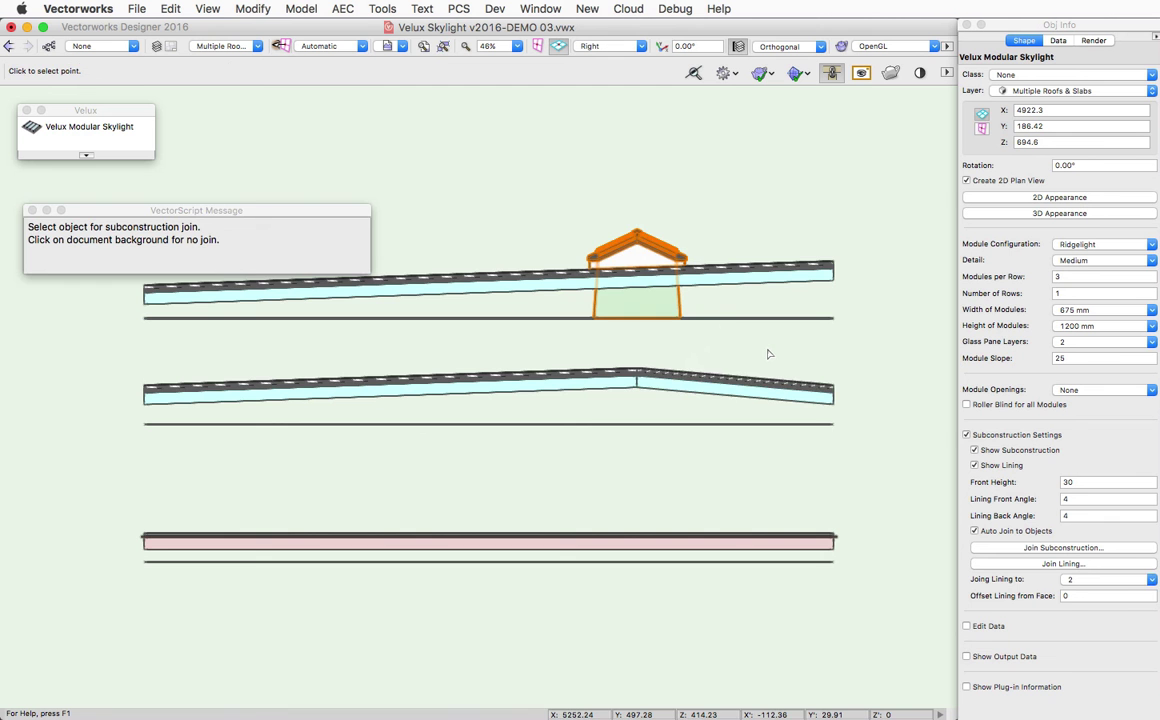
click(745, 386)
scroll(690, 375, up, 2)
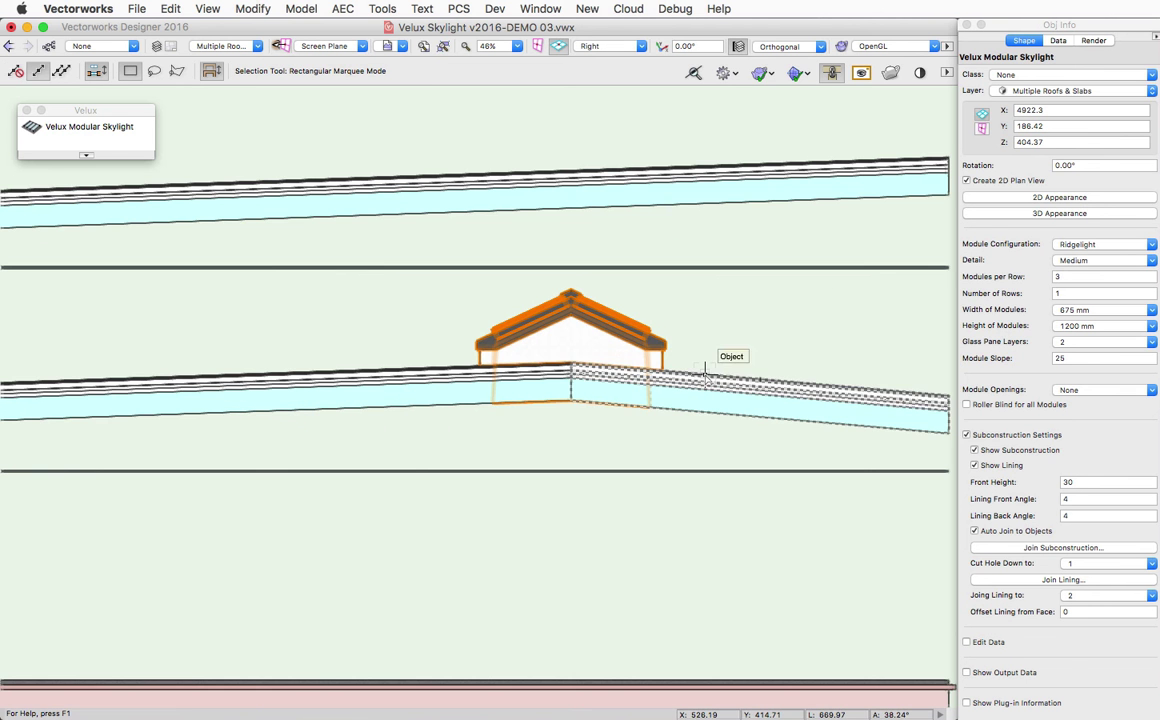
- Run Velux: Join Lining… on the ridgelight skylight from its context menu
right_click(629, 321)
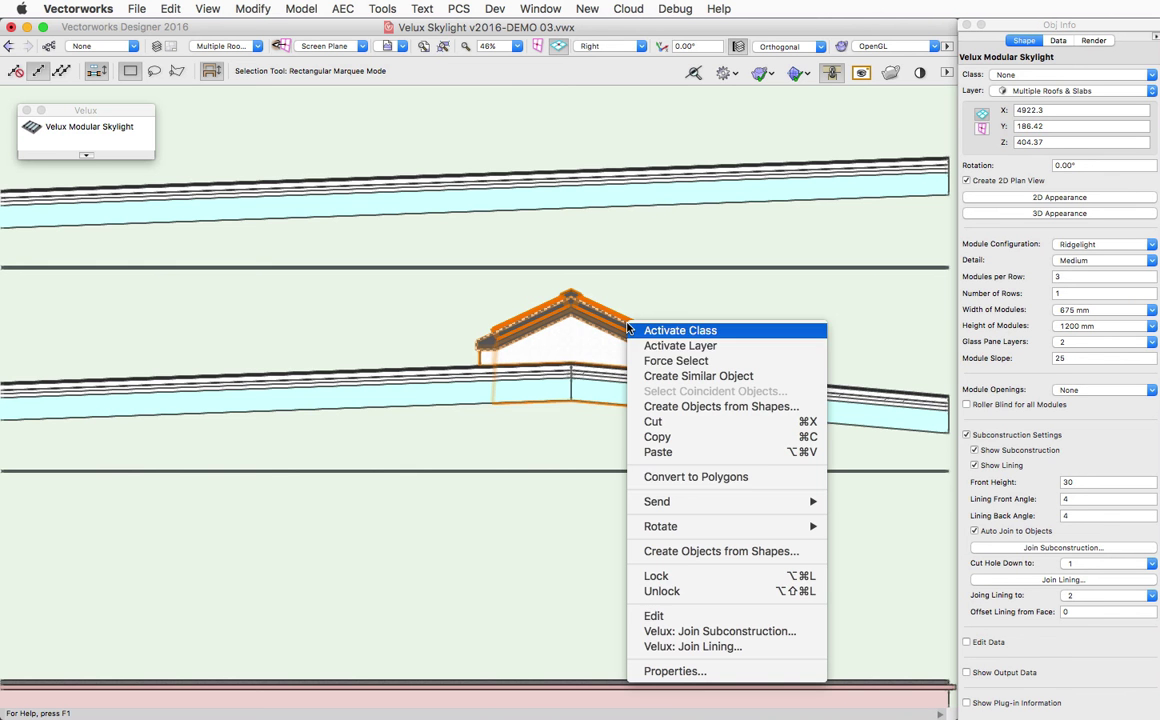
click(706, 647)
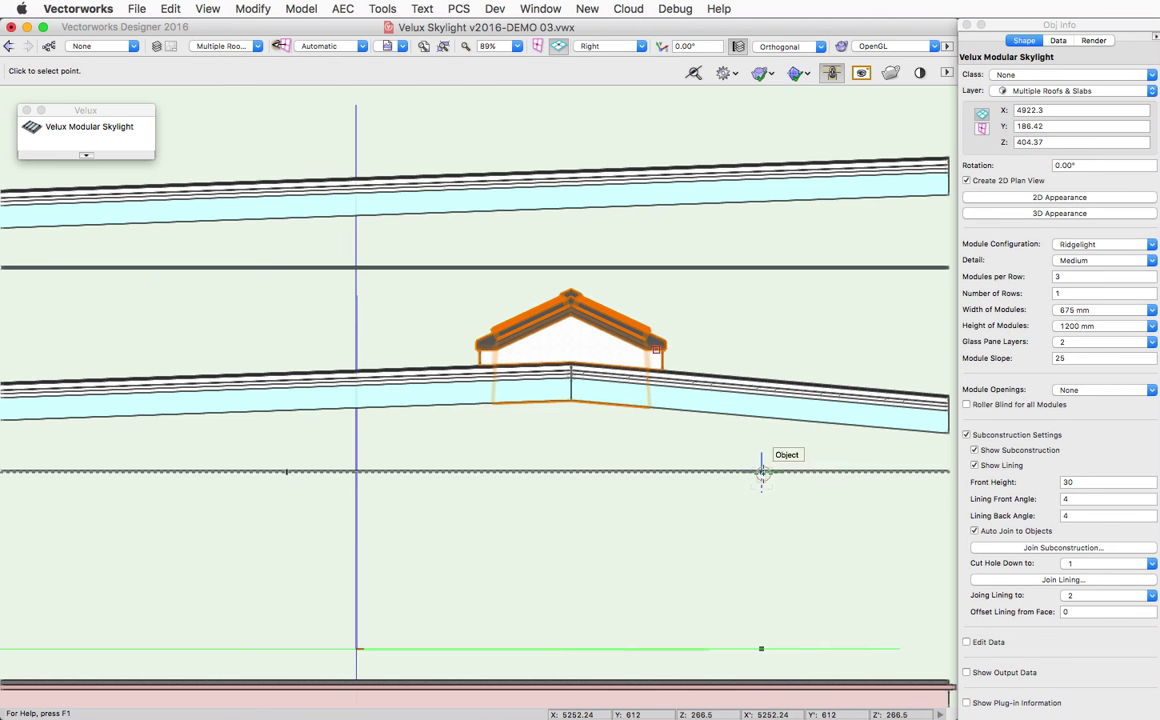